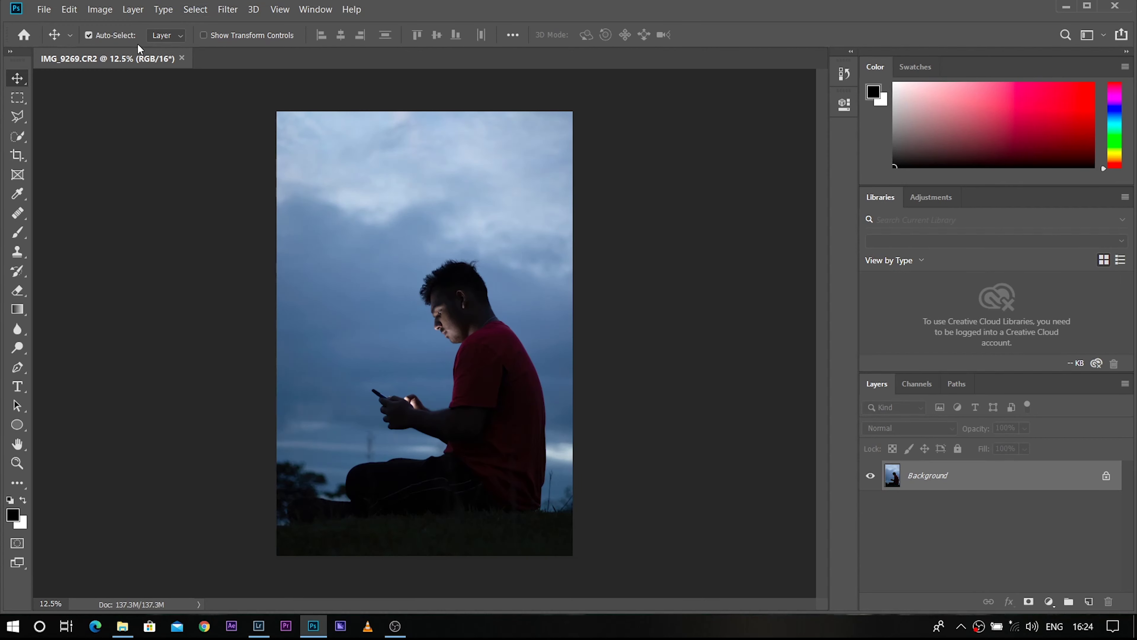
# Apply a Vibrance adjustment to the photo with vibrance about -37 and saturation -9
pyautogui.click(99, 9)
pyautogui.moveTo(120, 44)
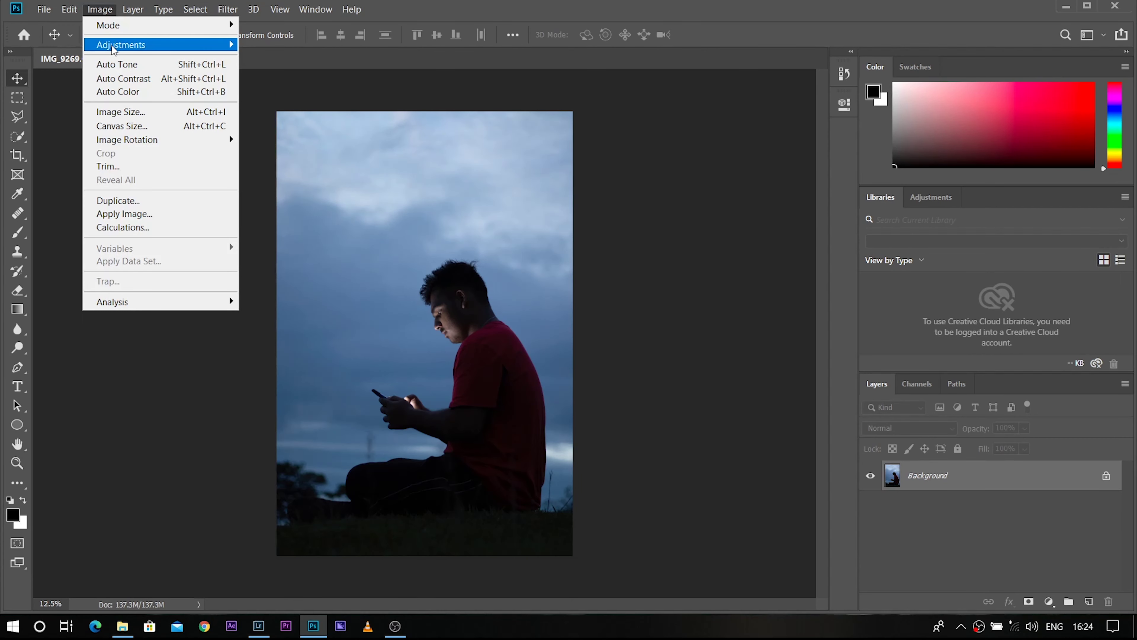
pyautogui.click(286, 105)
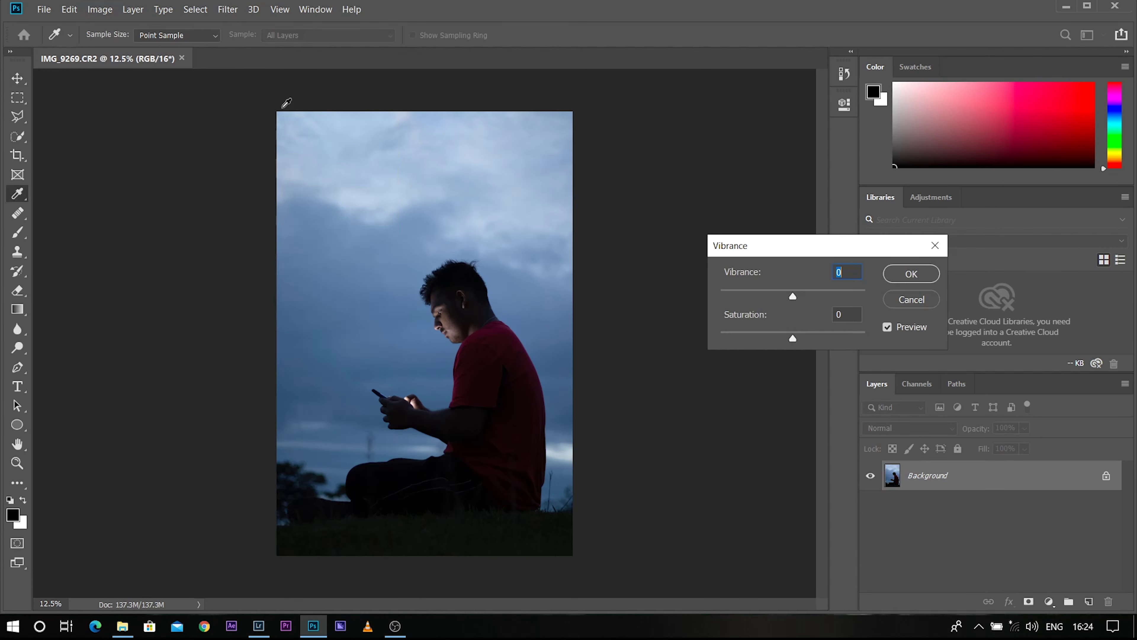
pyautogui.moveTo(793, 296); pyautogui.dragTo(767, 297)
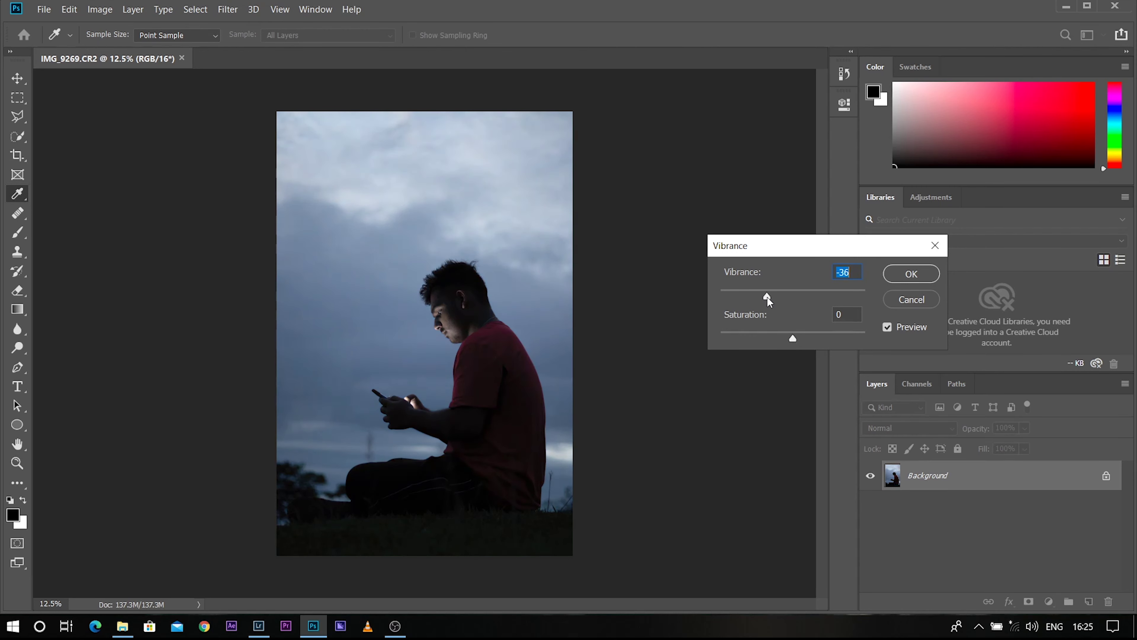
pyautogui.moveTo(793, 336); pyautogui.dragTo(802, 339)
pyautogui.click(767, 296)
# Apply the vibrance change, unlock Background as Layer 0 and duplicate it
pyautogui.click(900, 274)
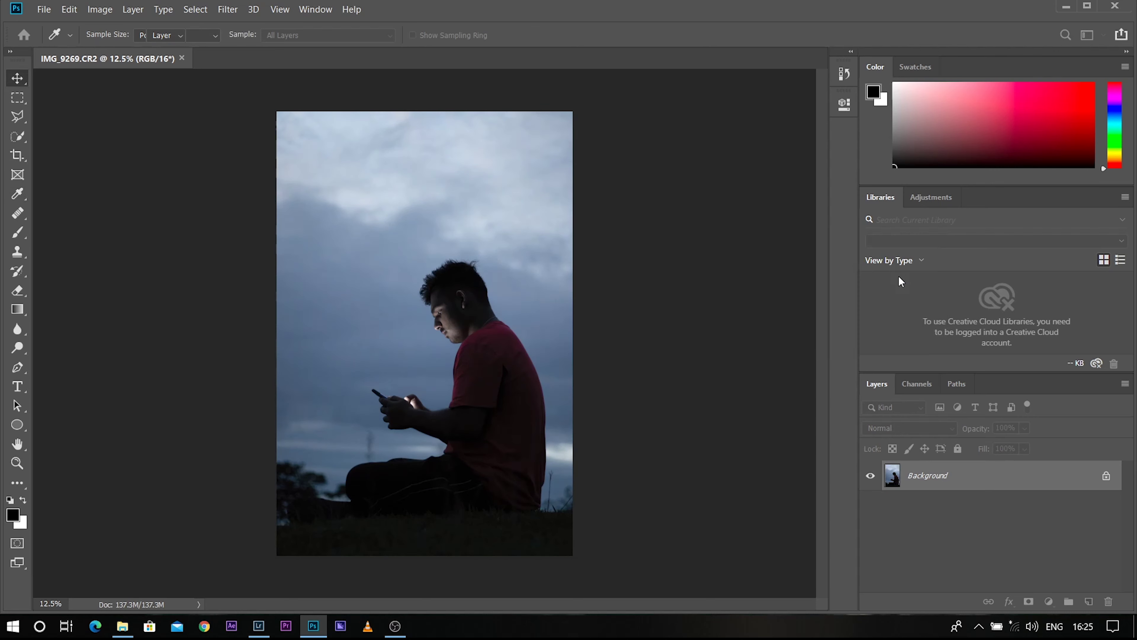
pyautogui.keyDown('alt'); pyautogui.doubleClick(964, 475); pyautogui.keyUp('alt')
pyautogui.moveTo(972, 475); pyautogui.dragTo(1090, 601)
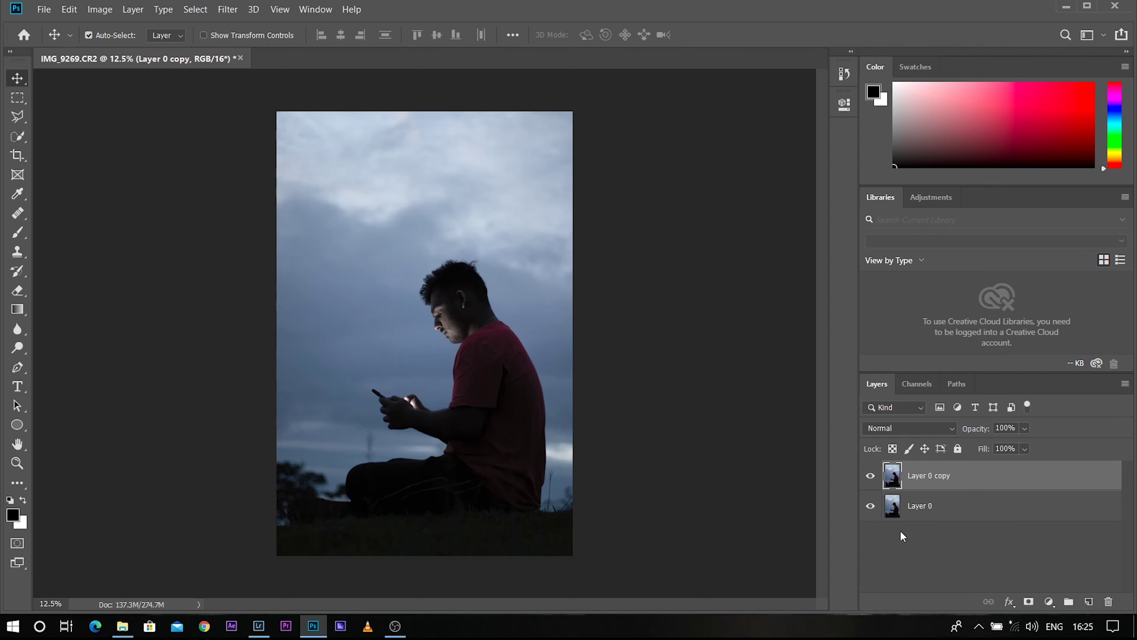
# Switch to the Quick Selection tool with a brush size of 97
pyautogui.click(16, 137)
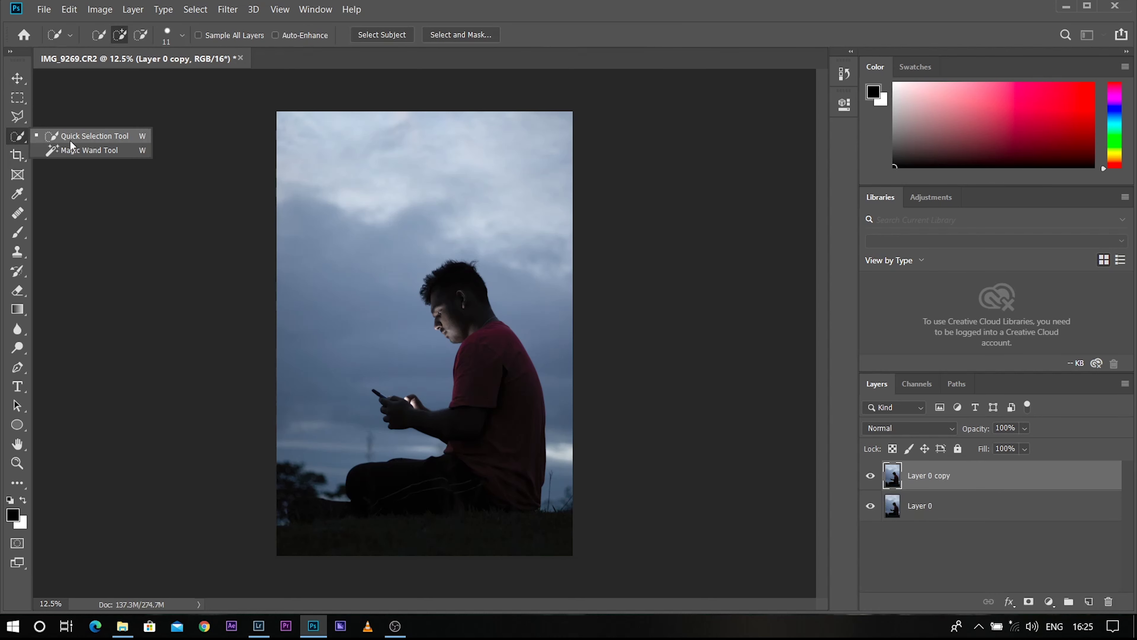
pyautogui.click(67, 133)
pyautogui.scroll(3, 496, 375)
pyautogui.scroll(3, 475, 269)
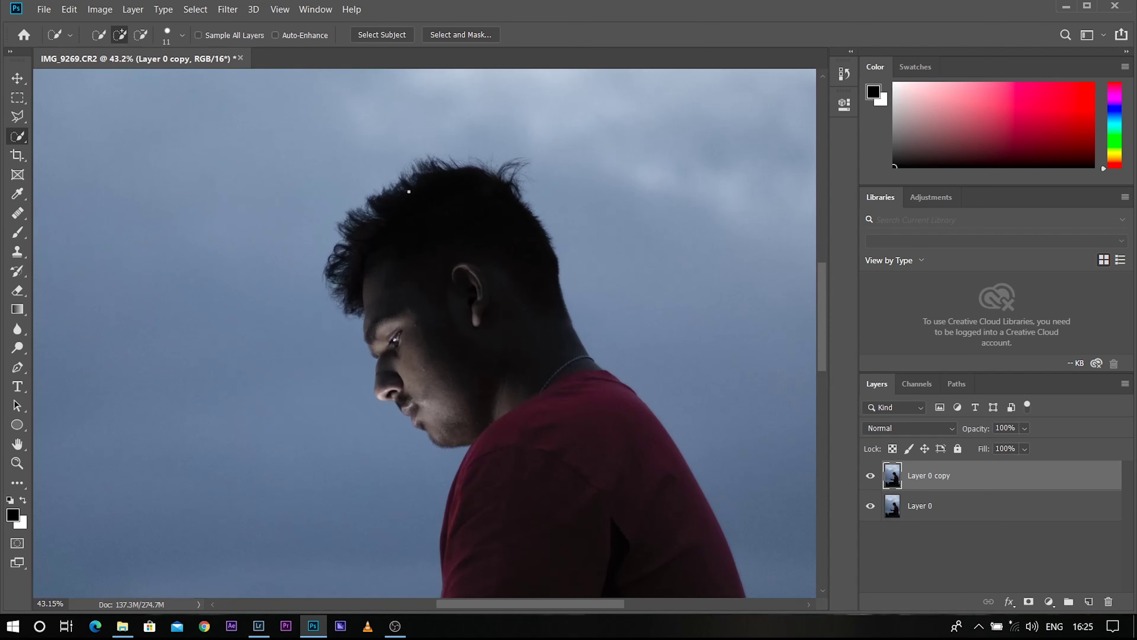
pyautogui.scroll(2, 427, 194)
pyautogui.moveTo(426, 207)
pyautogui.mouseDown()
pyautogui.moveTo(435, 185)
pyautogui.moveTo(375, 223)
pyautogui.moveTo(340, 330)
pyautogui.moveTo(543, 457)
pyautogui.moveTo(559, 497)
pyautogui.mouseUp()
pyautogui.scroll(-2, 559, 496)
pyautogui.scroll(-2, 559, 483)
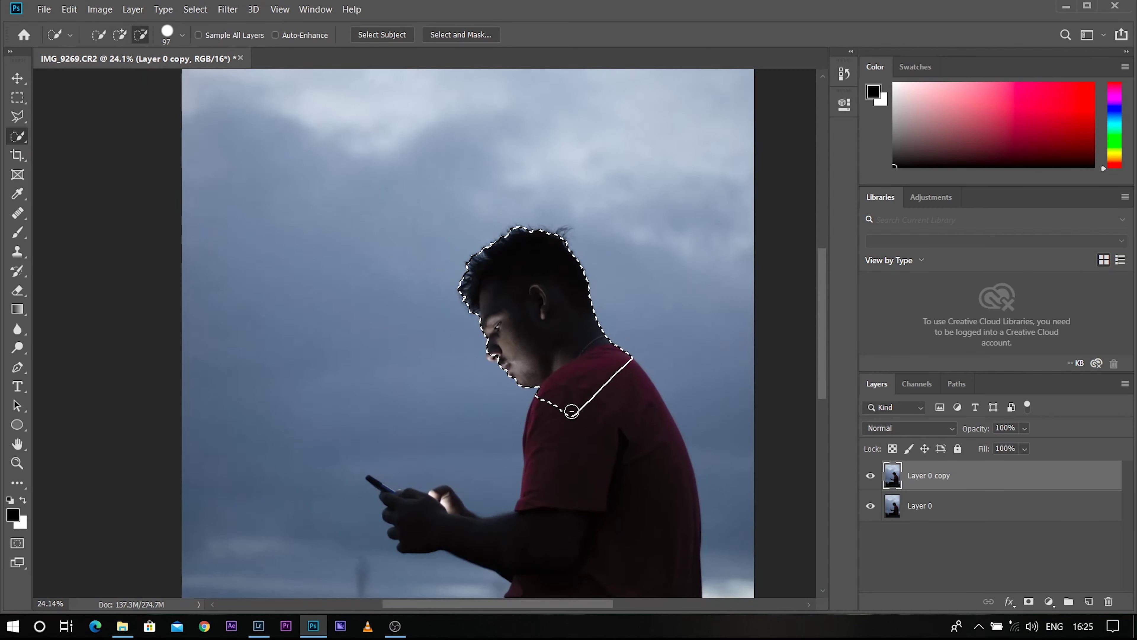
pyautogui.scroll(-1, 571, 411)
# Select the man's head, shirt, arms, phone and legs, excluding the lower-left grass
pyautogui.moveTo(622, 406); pyautogui.dragTo(648, 452)
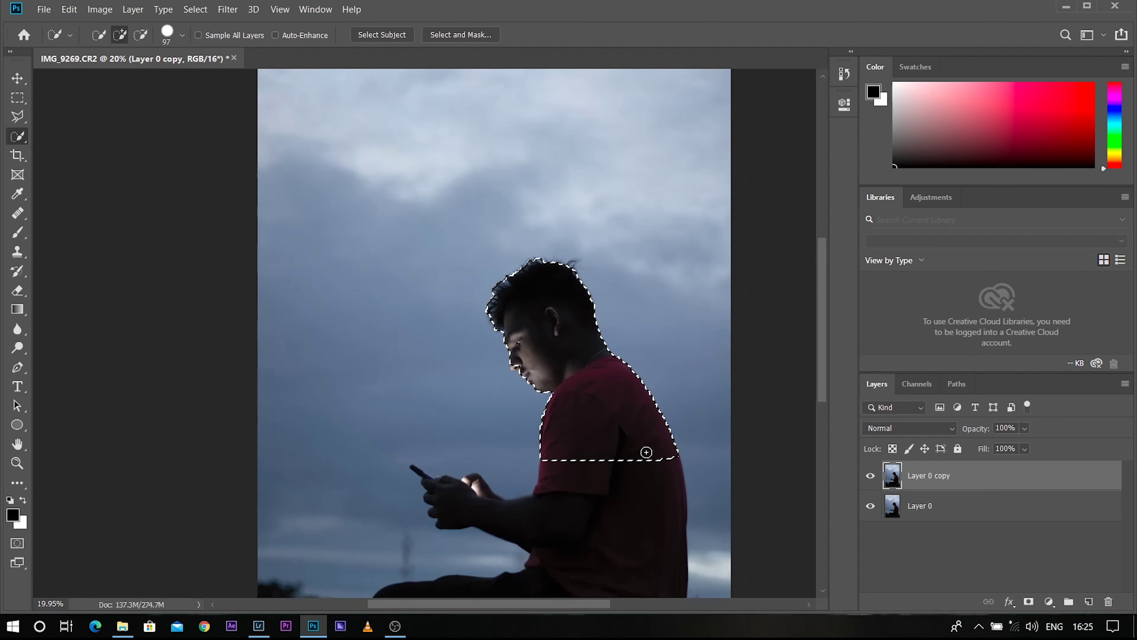
pyautogui.hotkey('ctrl', 'd')
pyautogui.moveTo(628, 391)
pyautogui.mouseDown()
pyautogui.moveTo(585, 241)
pyautogui.moveTo(528, 272)
pyautogui.mouseUp()
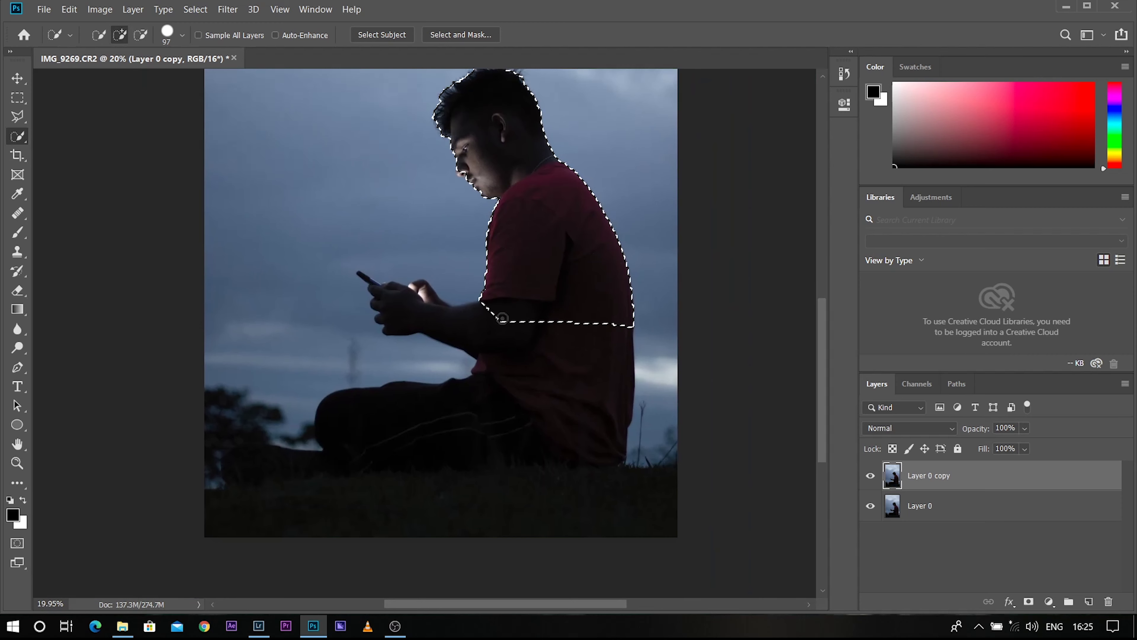
pyautogui.moveTo(502, 318); pyautogui.dragTo(577, 441)
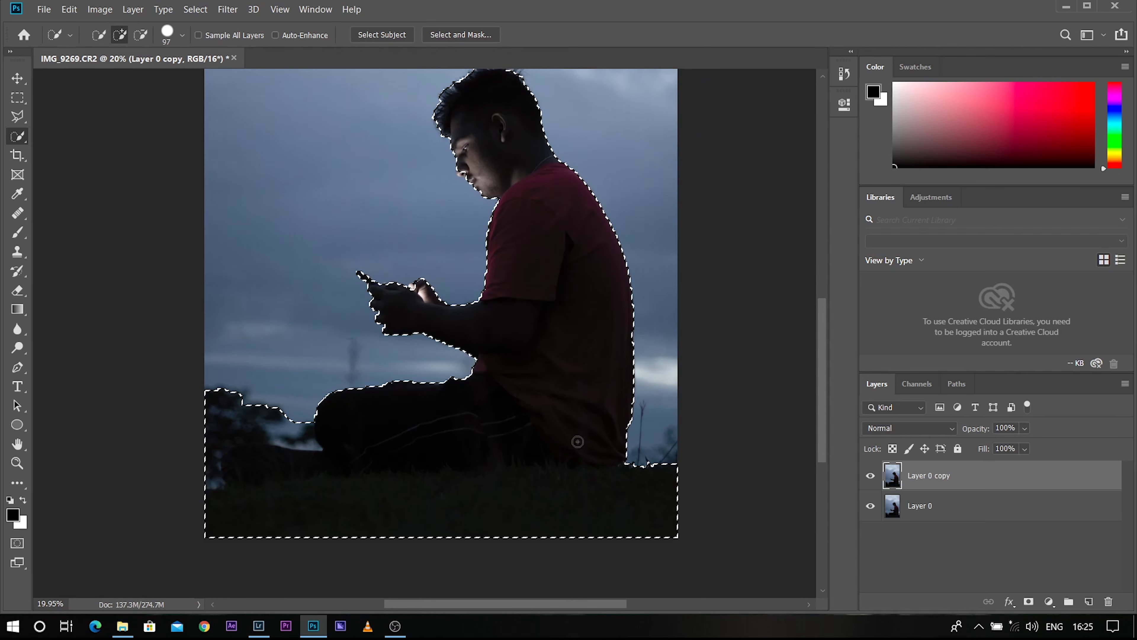
pyautogui.moveTo(218, 403)
pyautogui.keyDown('alt'); pyautogui.mouseDown()
pyautogui.moveTo(249, 423)
pyautogui.moveTo(222, 443)
pyautogui.moveTo(294, 512)
pyautogui.moveTo(638, 512)
pyautogui.mouseUp(); pyautogui.keyUp('alt')
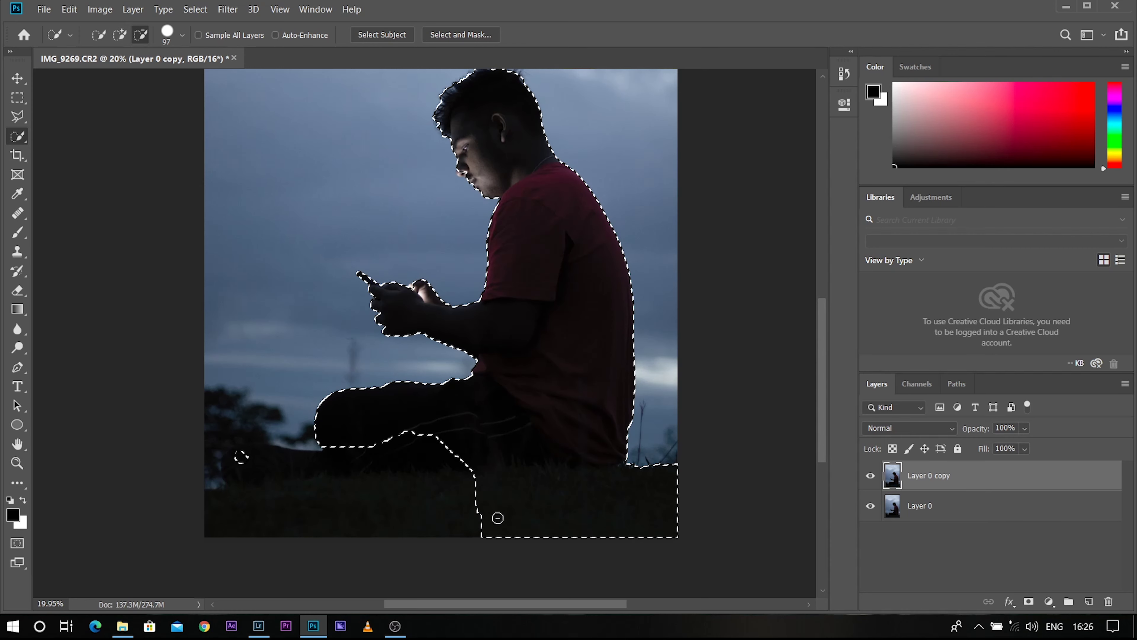
pyautogui.moveTo(518, 467)
pyautogui.mouseDown()
pyautogui.moveTo(495, 401)
pyautogui.moveTo(342, 423)
pyautogui.mouseUp()
# Add the man's left foot to the selection and zoom around to check the outline
pyautogui.scroll(5, 447, 475)
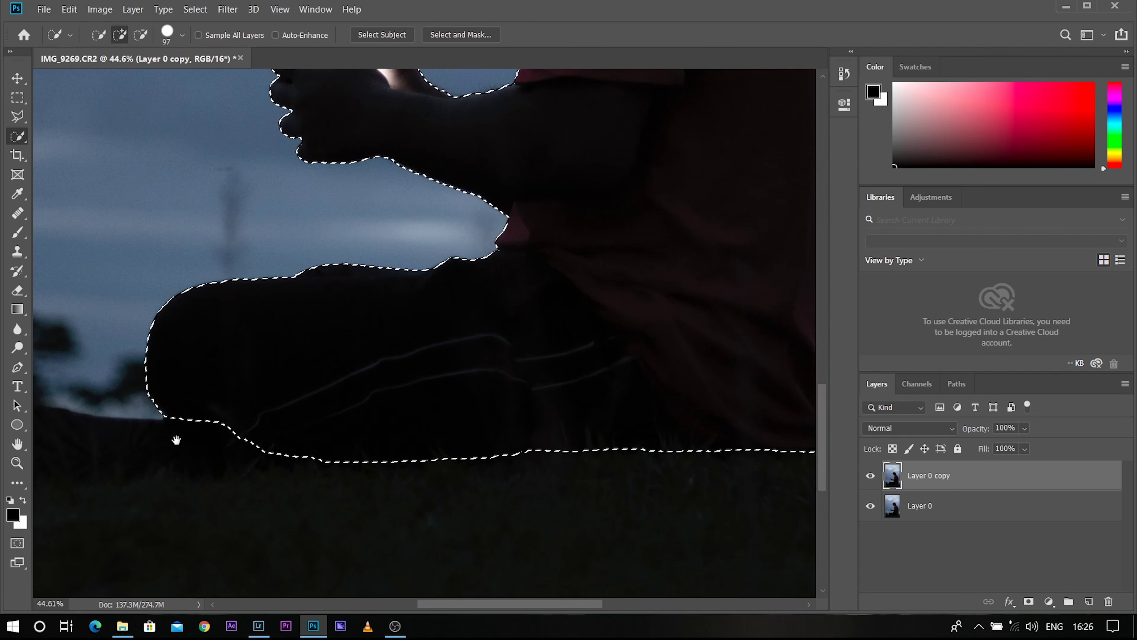
pyautogui.moveTo(175, 442)
pyautogui.mouseDown()
pyautogui.moveTo(446, 405)
pyautogui.moveTo(368, 412)
pyautogui.mouseUp()
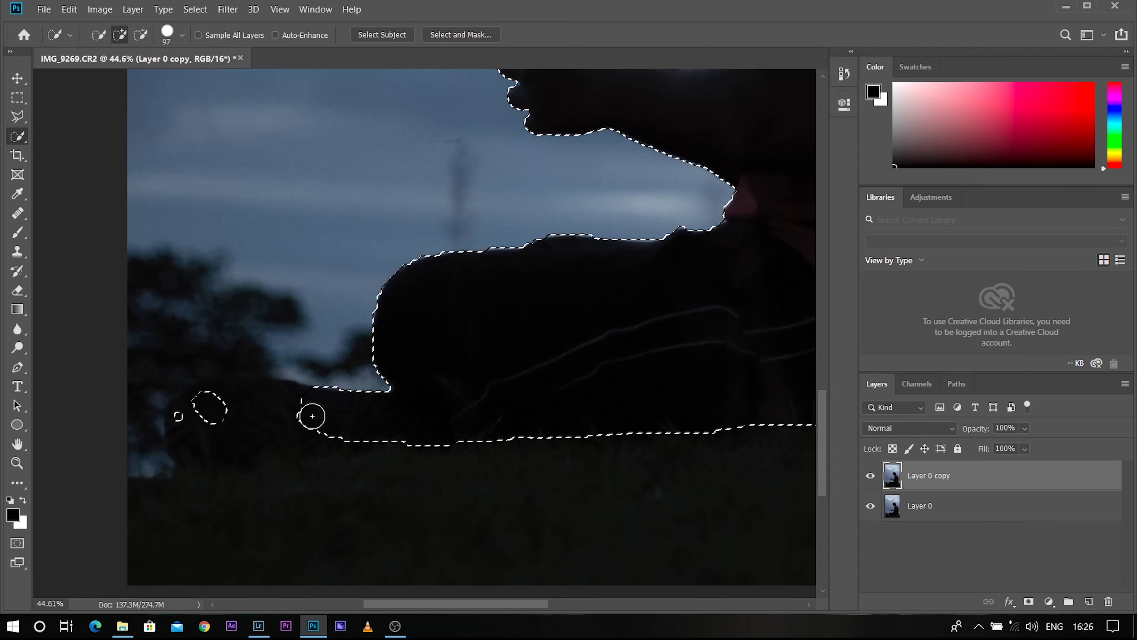
pyautogui.moveTo(309, 412)
pyautogui.mouseDown()
pyautogui.moveTo(222, 389)
pyautogui.moveTo(333, 452)
pyautogui.mouseUp()
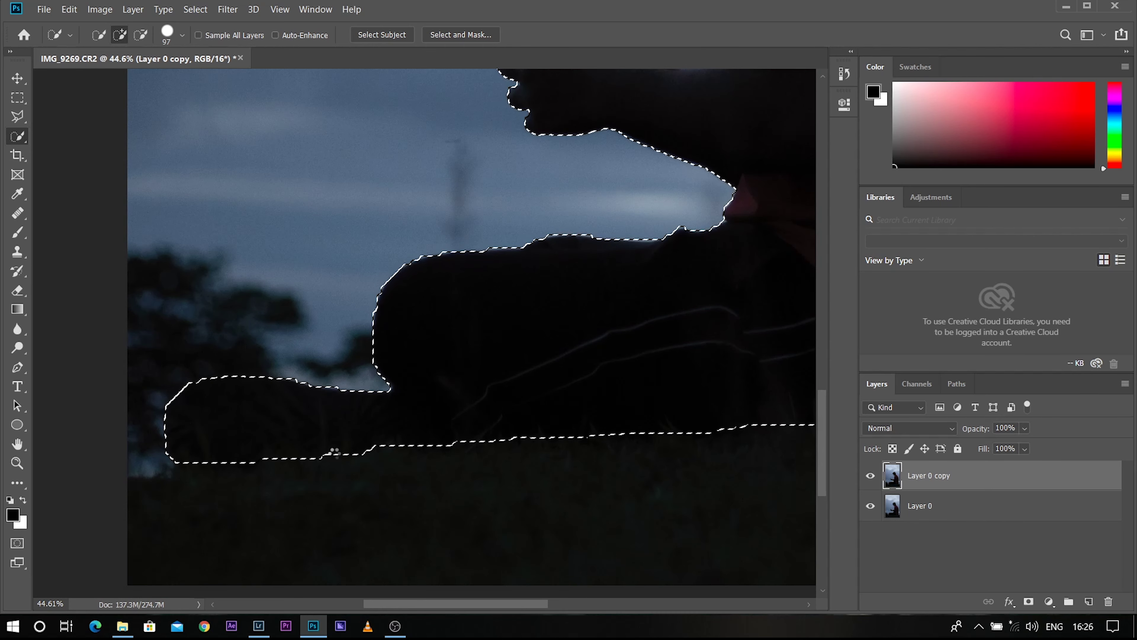
pyautogui.keyDown('alt'); pyautogui.scroll(-3, 332, 451); pyautogui.keyUp('alt')
pyautogui.keyDown('alt'); pyautogui.scroll(-2, 520, 406); pyautogui.keyUp('alt')
pyautogui.keyDown('alt'); pyautogui.scroll(4, 475, 333); pyautogui.keyUp('alt')
pyautogui.keyDown('alt'); pyautogui.scroll(3, 426, 298); pyautogui.keyUp('alt')
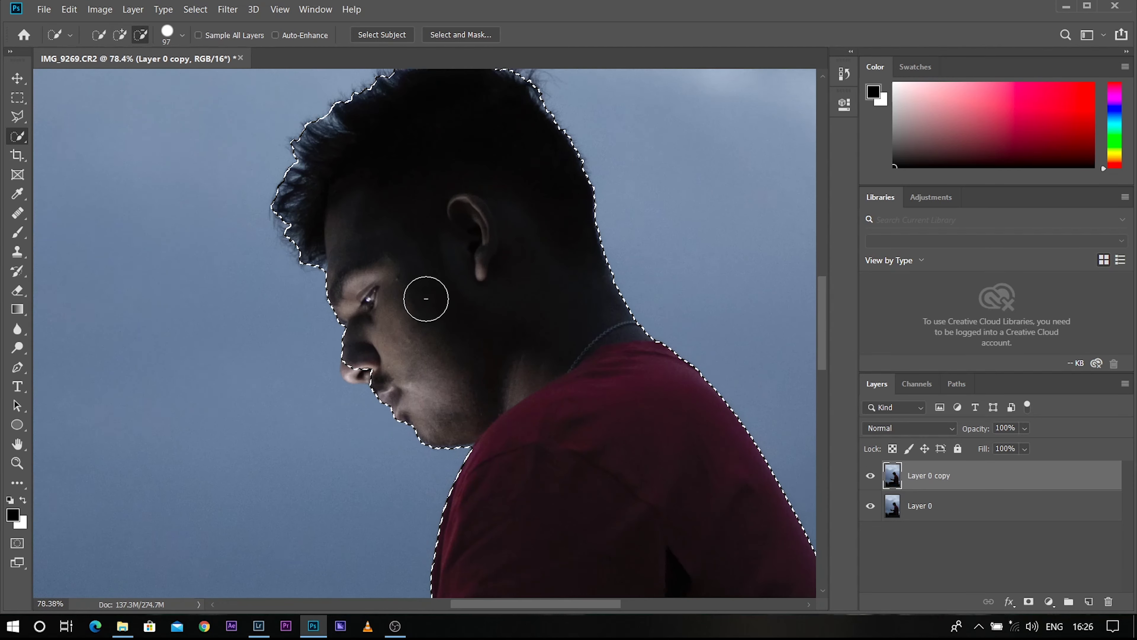
pyautogui.keyDown('alt'); pyautogui.scroll(2, 426, 299); pyautogui.keyUp('alt')
pyautogui.keyDown('alt'); pyautogui.scroll(2, 426, 298); pyautogui.keyUp('alt')
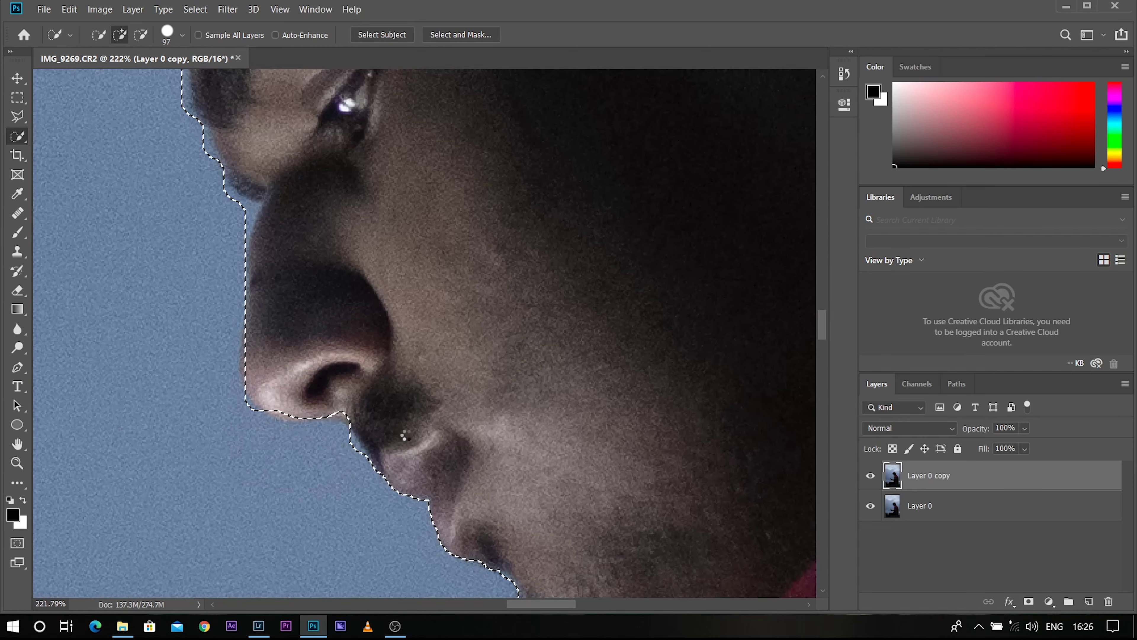
pyautogui.keyDown('alt'); pyautogui.scroll(-4, 405, 435); pyautogui.keyUp('alt')
pyautogui.keyDown('alt'); pyautogui.scroll(-1, 398, 470); pyautogui.keyUp('alt')
pyautogui.keyDown('alt'); pyautogui.scroll(-2, 393, 515); pyautogui.keyUp('alt')
pyautogui.keyDown('alt'); pyautogui.scroll(1, 389, 550); pyautogui.keyUp('alt')
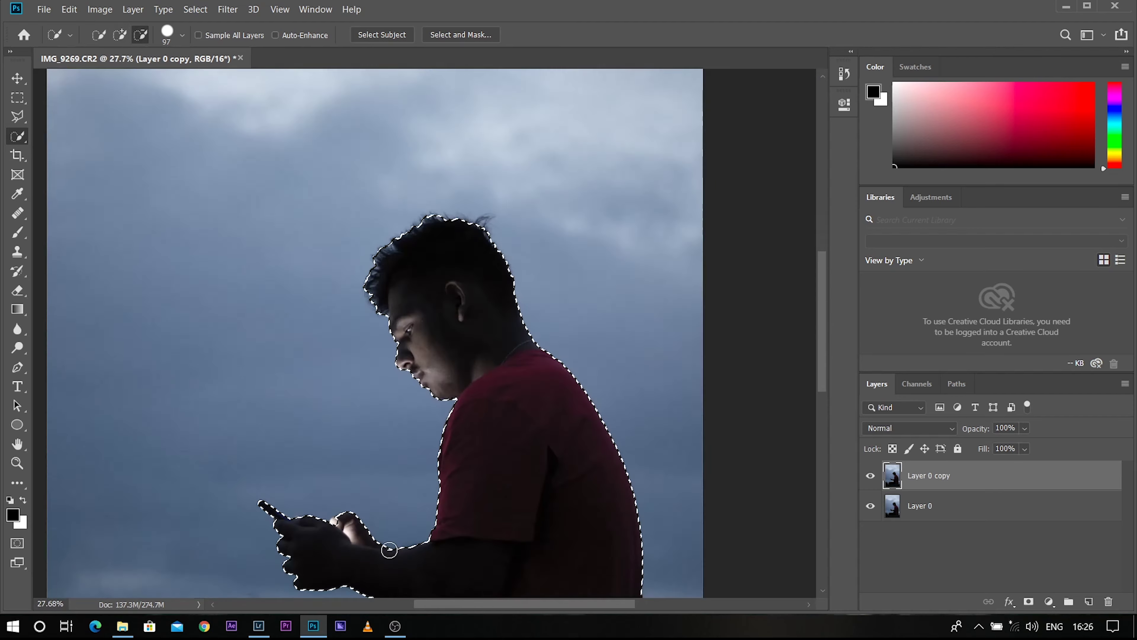
pyautogui.keyDown('alt'); pyautogui.scroll(2, 389, 550); pyautogui.keyUp('alt')
pyautogui.keyDown('alt'); pyautogui.scroll(3, 323, 551); pyautogui.keyUp('alt')
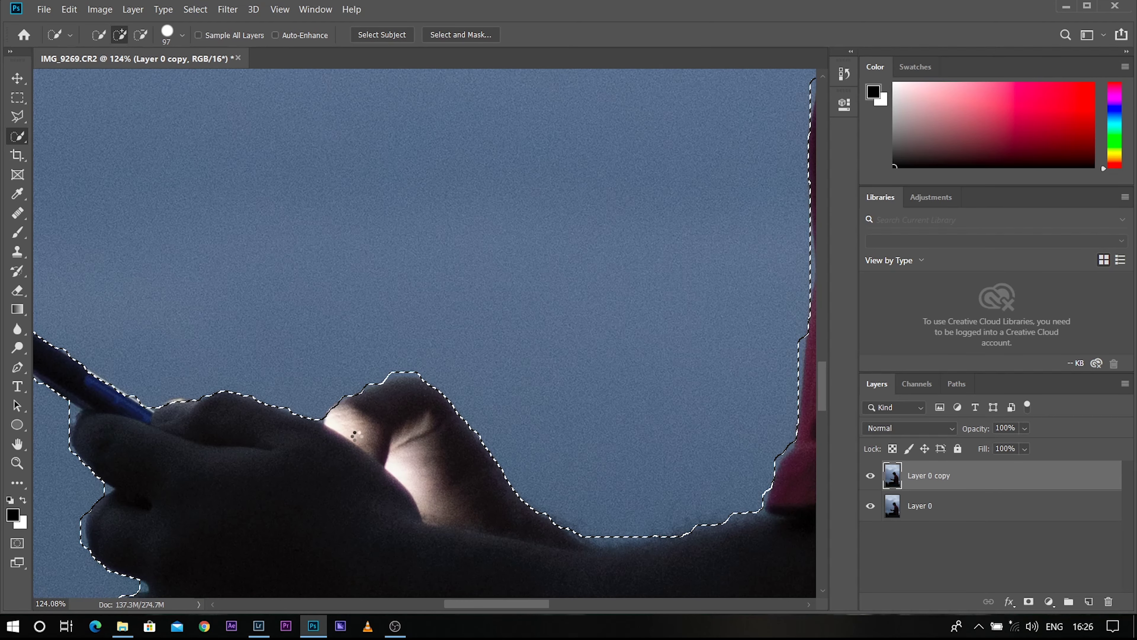
pyautogui.keyDown('alt'); pyautogui.scroll(-2, 349, 466); pyautogui.keyUp('alt')
pyautogui.keyDown('alt'); pyautogui.scroll(-2, 349, 465); pyautogui.keyUp('alt')
pyautogui.keyDown('alt'); pyautogui.scroll(-1, 349, 466); pyautogui.keyUp('alt')
pyautogui.keyDown('alt'); pyautogui.scroll(-3, 350, 467); pyautogui.keyUp('alt')
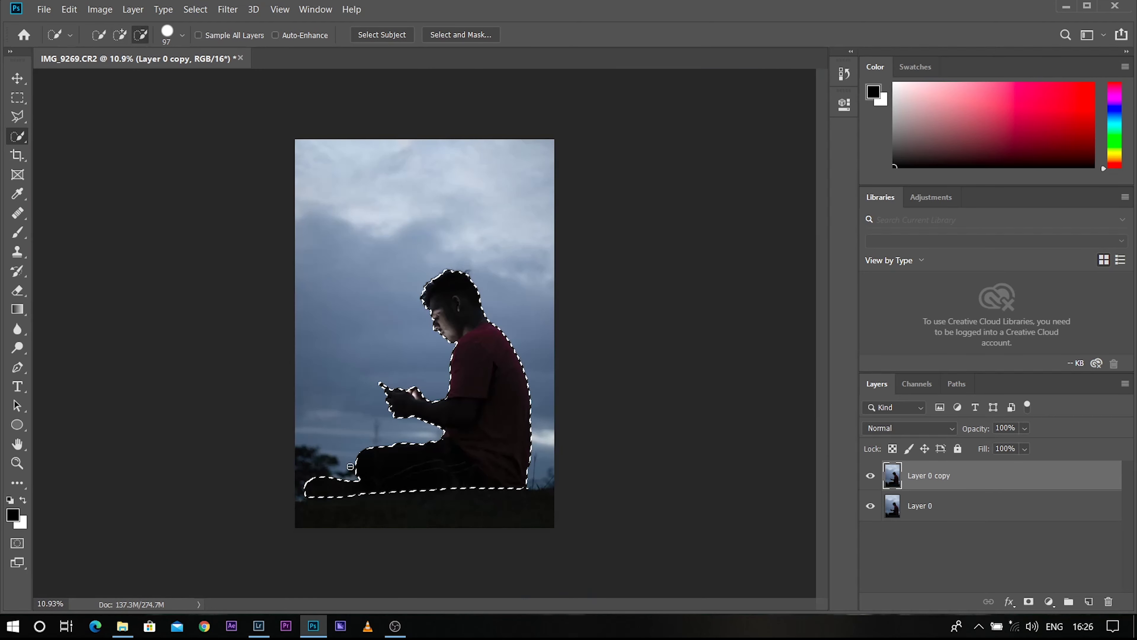
pyautogui.keyDown('alt'); pyautogui.scroll(-1, 350, 466); pyautogui.keyUp('alt')
pyautogui.keyDown('alt'); pyautogui.scroll(1, 350, 466); pyautogui.keyUp('alt')
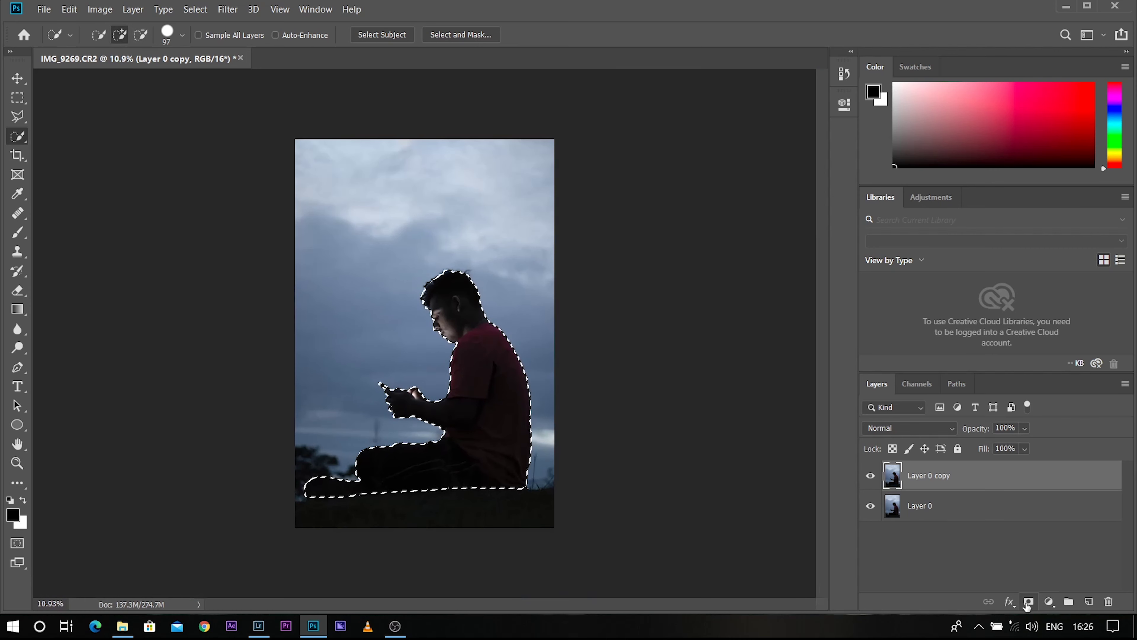
# Mask Layer 0 copy to the selected man and hide Layer 0
pyautogui.click(1027, 603)
pyautogui.click(870, 506)
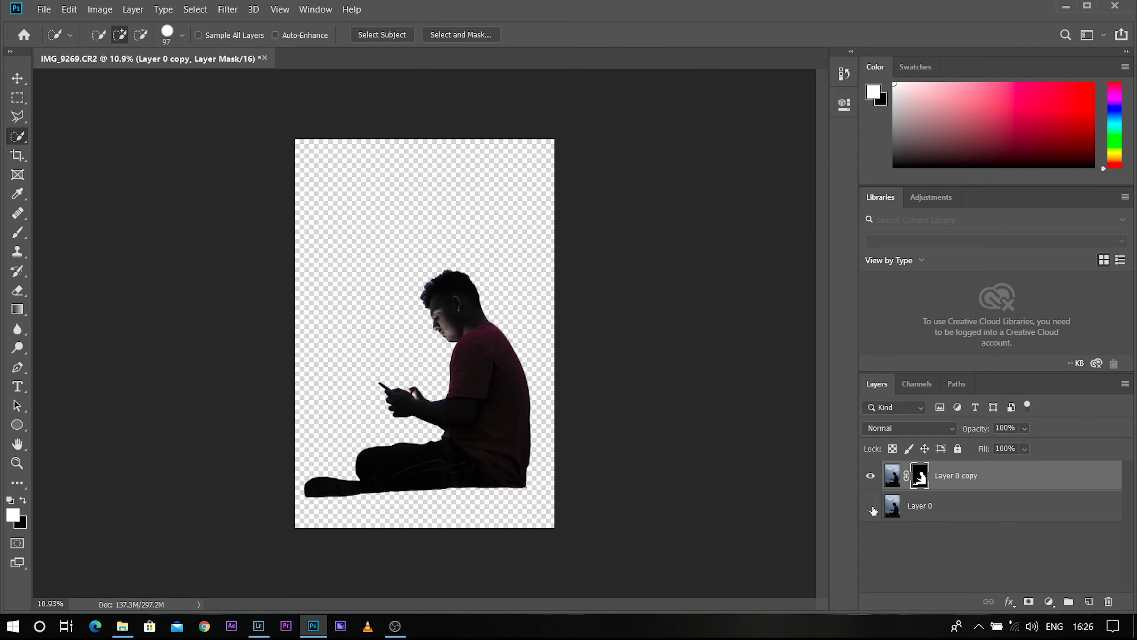
pyautogui.click(871, 506)
pyautogui.click(870, 506)
# Open Select and Mask on the layer mask and refine the hair edge
pyautogui.rightClick(921, 480)
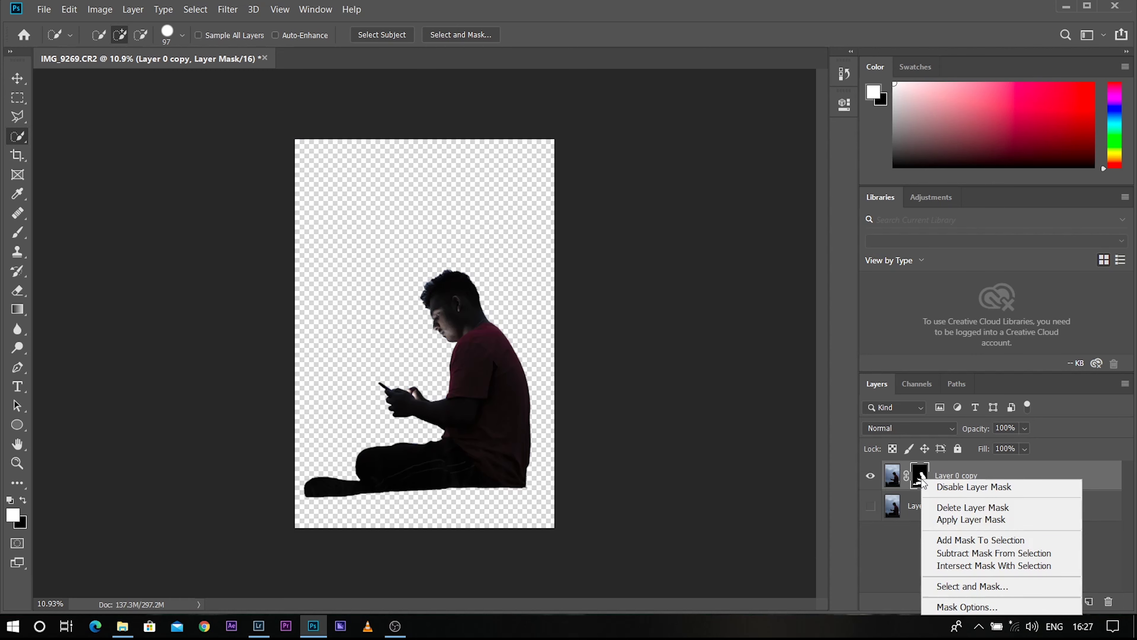
pyautogui.click(970, 587)
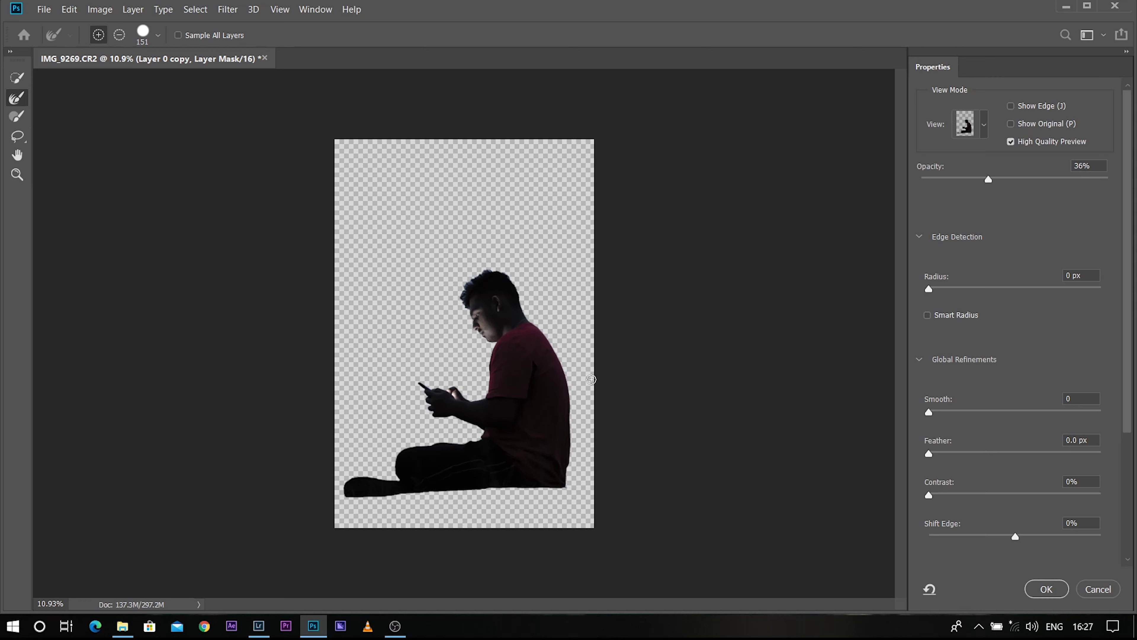
pyautogui.scroll(3, 508, 287)
pyautogui.scroll(3, 508, 287)
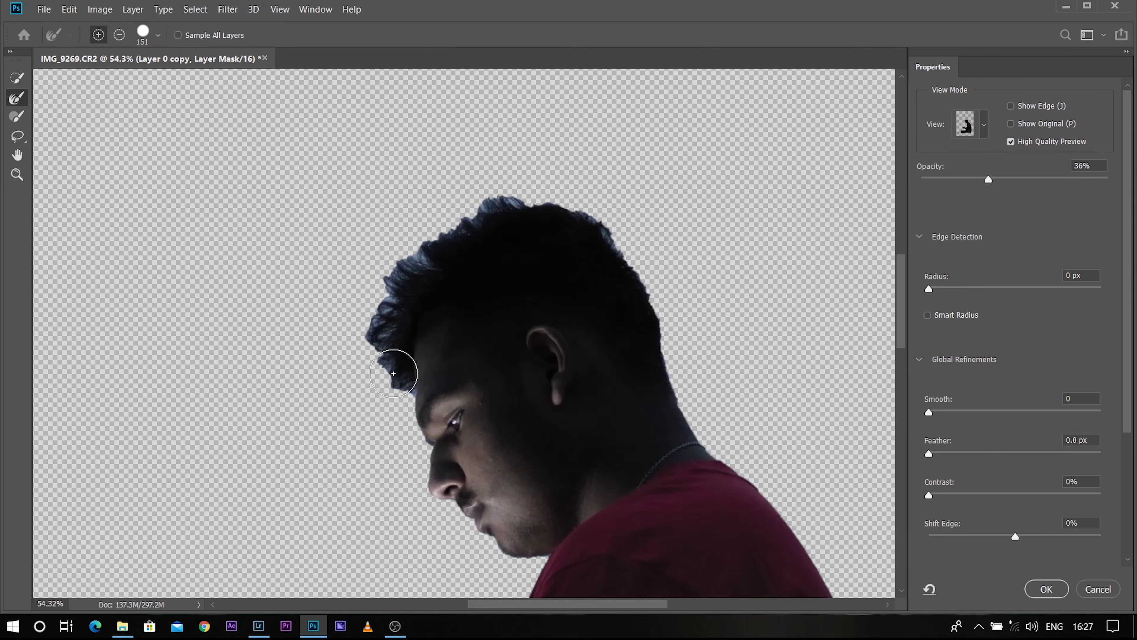
pyautogui.moveTo(393, 373)
pyautogui.mouseDown()
pyautogui.moveTo(516, 193)
pyautogui.moveTo(597, 224)
pyautogui.moveTo(407, 262)
pyautogui.moveTo(411, 319)
pyautogui.mouseUp()
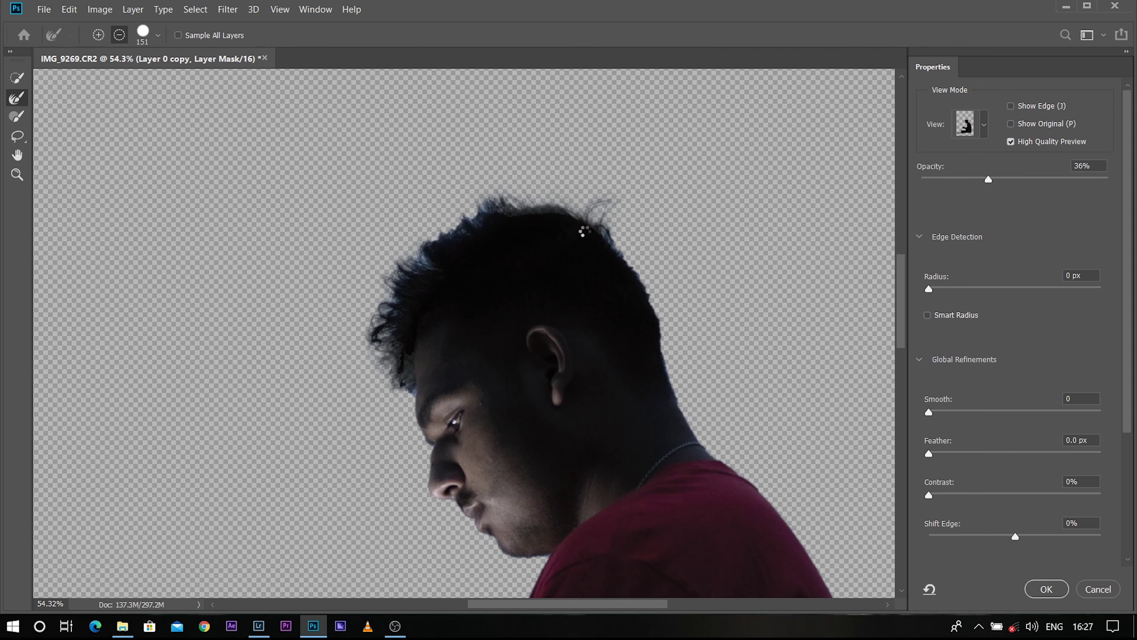
# Set Smooth 4, Feather 1.4 px, Contrast 6% with a transparent preview, and commit the mask
pyautogui.scroll(-1, 622, 300)
pyautogui.scroll(-5, 607, 292)
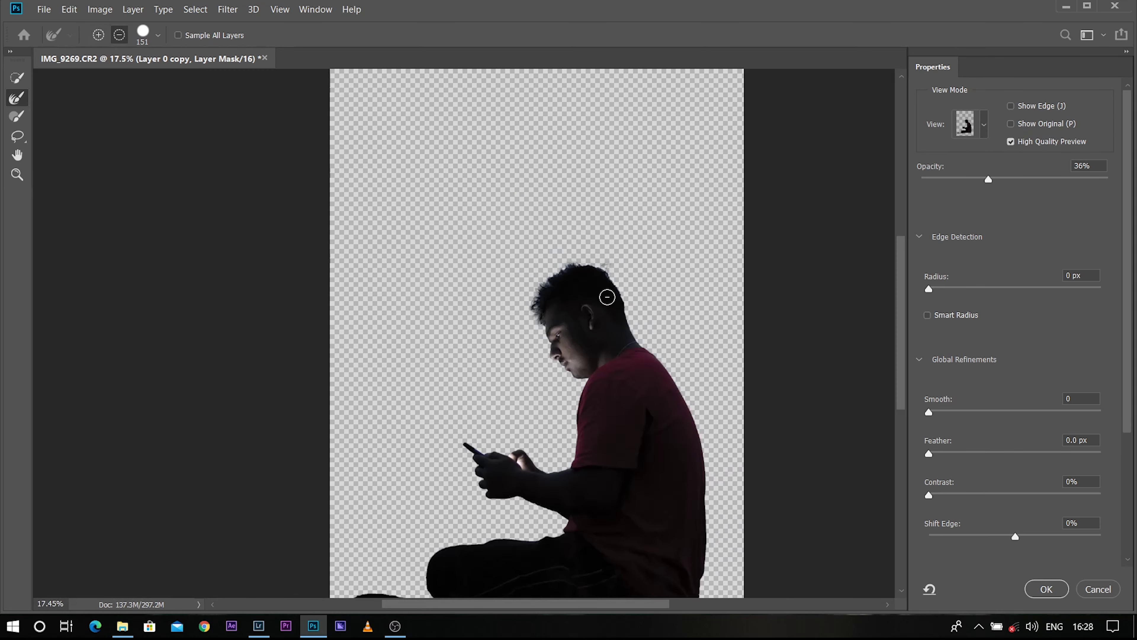
pyautogui.scroll(3, 630, 444)
pyautogui.scroll(2, 648, 356)
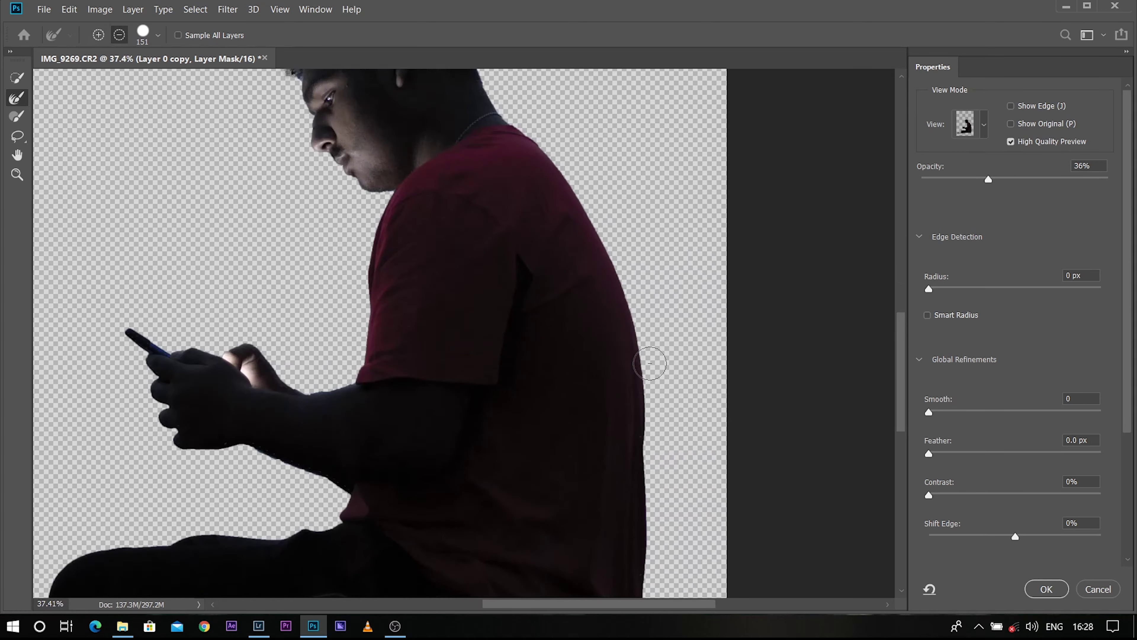
pyautogui.scroll(-5, 650, 364)
pyautogui.scroll(3, 605, 465)
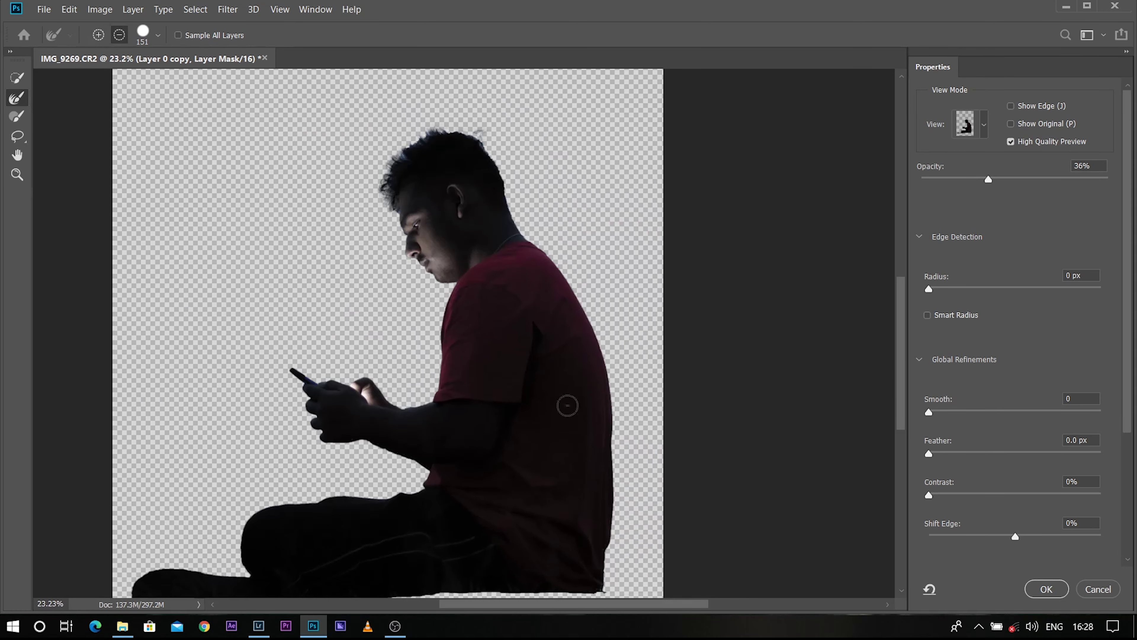
pyautogui.scroll(-2, 578, 405)
pyautogui.moveTo(927, 412); pyautogui.dragTo(934, 414)
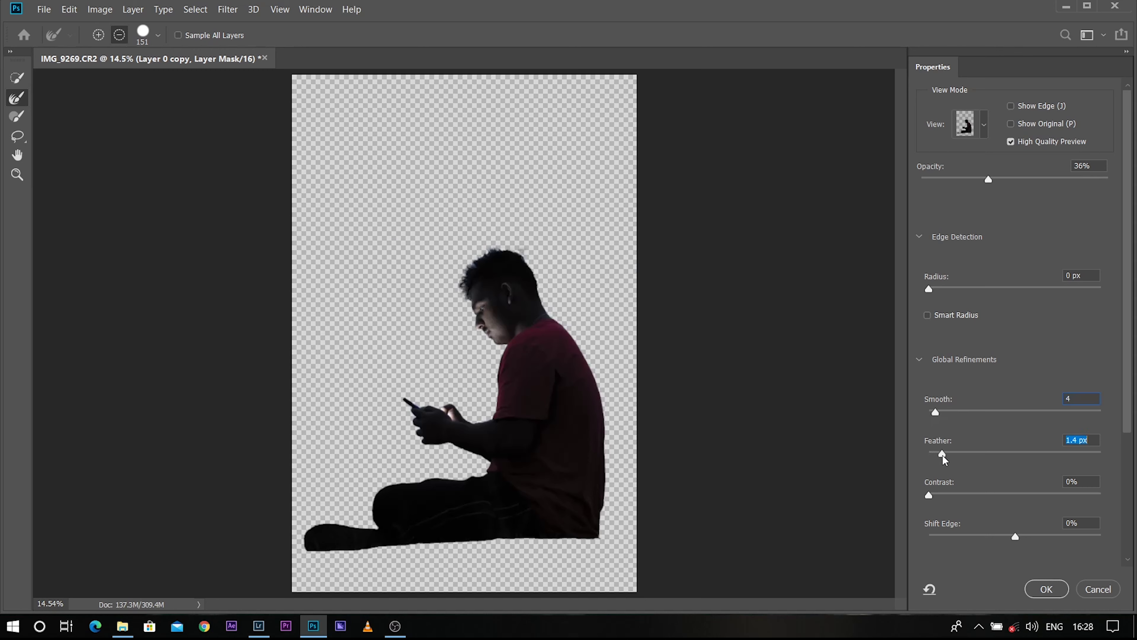
pyautogui.click(927, 495)
pyautogui.moveTo(988, 179); pyautogui.dragTo(921, 179)
pyautogui.click(1037, 592)
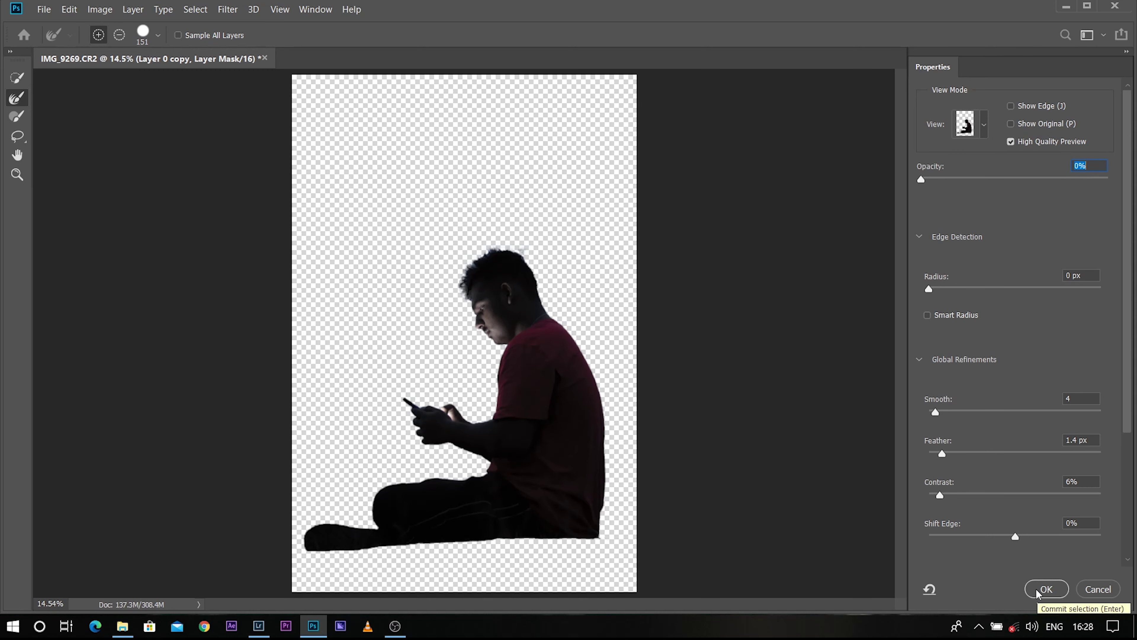
# Compare the image with Layer 0 hidden and shown, then add a Levels adjustment above Layer 0
pyautogui.click(871, 506)
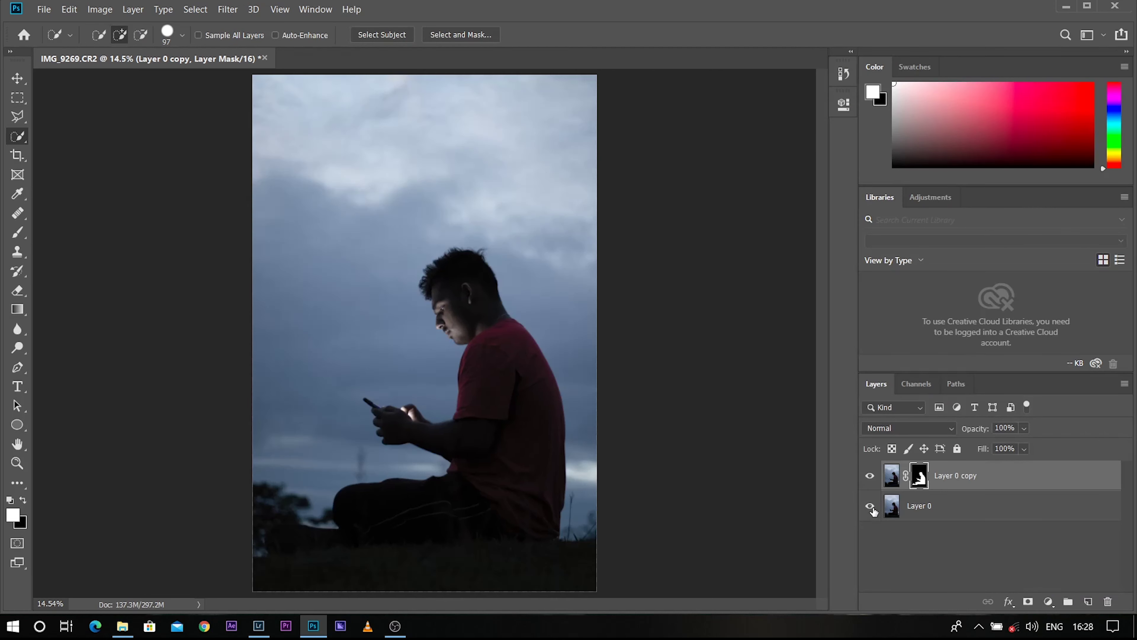
pyautogui.click(871, 506)
pyautogui.click(871, 506)
pyautogui.click(871, 506)
pyautogui.click(962, 508)
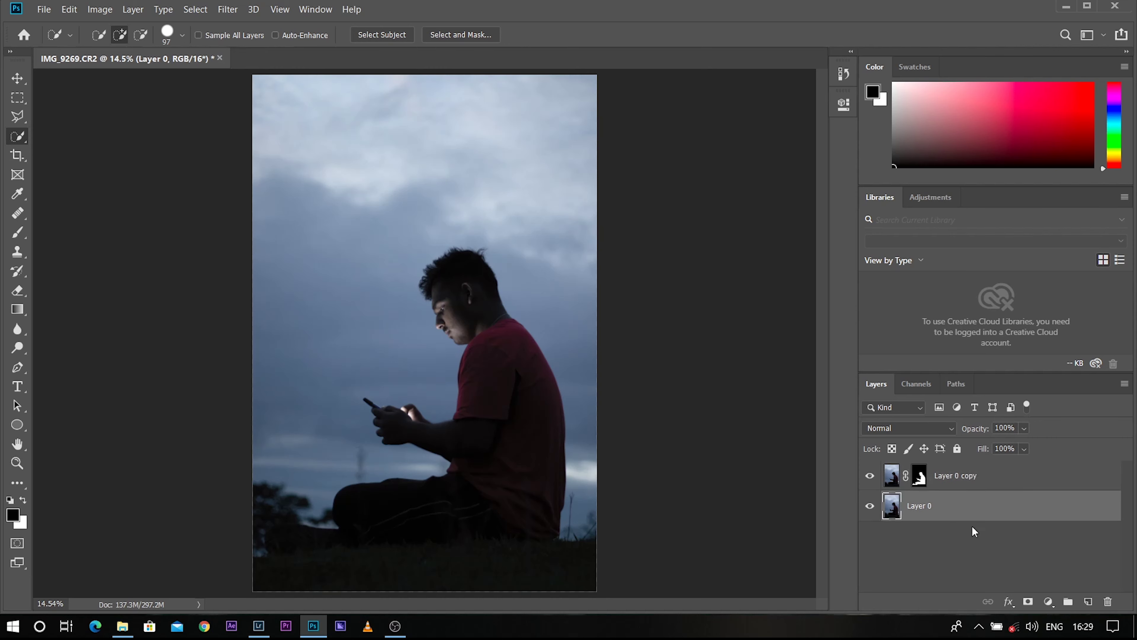
pyautogui.click(1048, 601)
pyautogui.click(1043, 401)
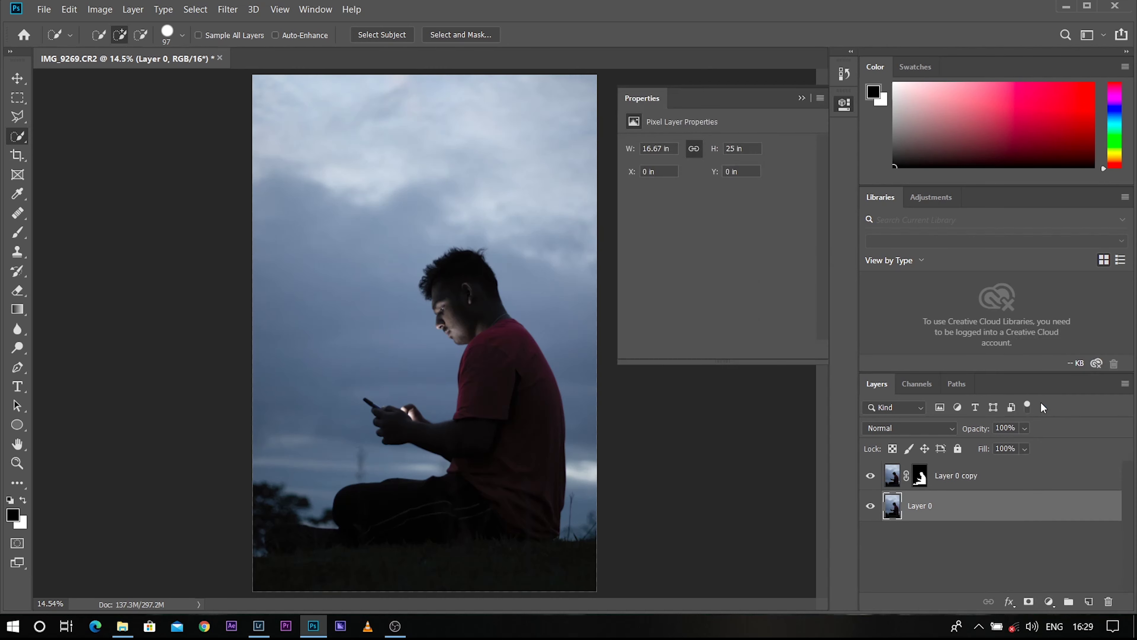
# Clip Levels 1 to Layer 0 with output white 168 and output black 0
pyautogui.moveTo(810, 303); pyautogui.dragTo(748, 306)
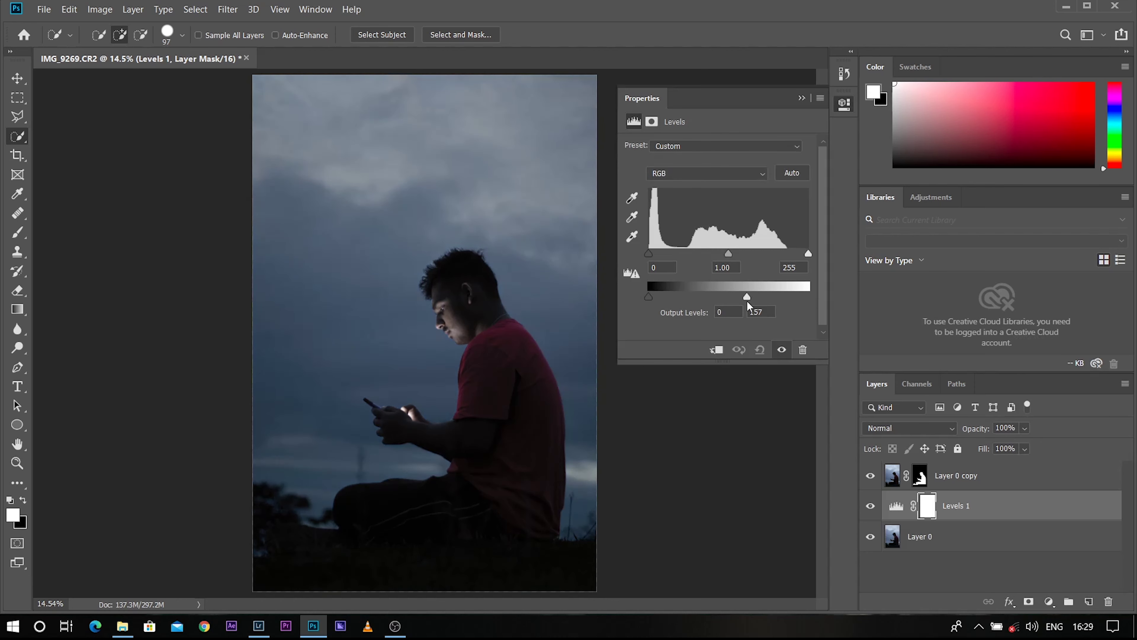
pyautogui.click(717, 350)
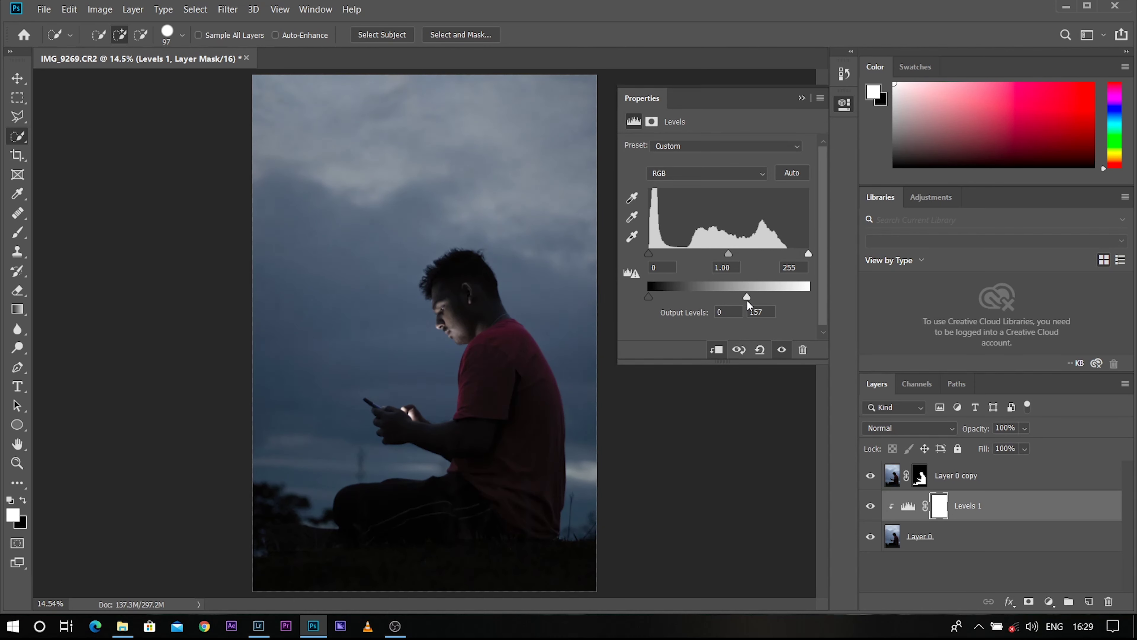
pyautogui.moveTo(748, 307); pyautogui.dragTo(759, 306)
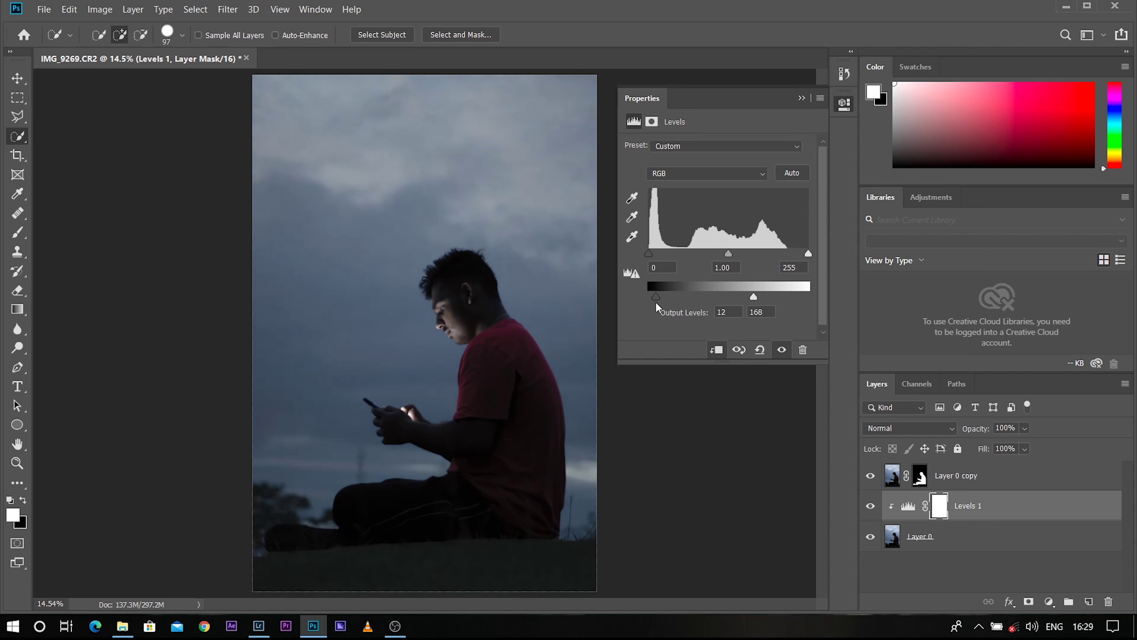
pyautogui.moveTo(652, 304); pyautogui.dragTo(646, 300)
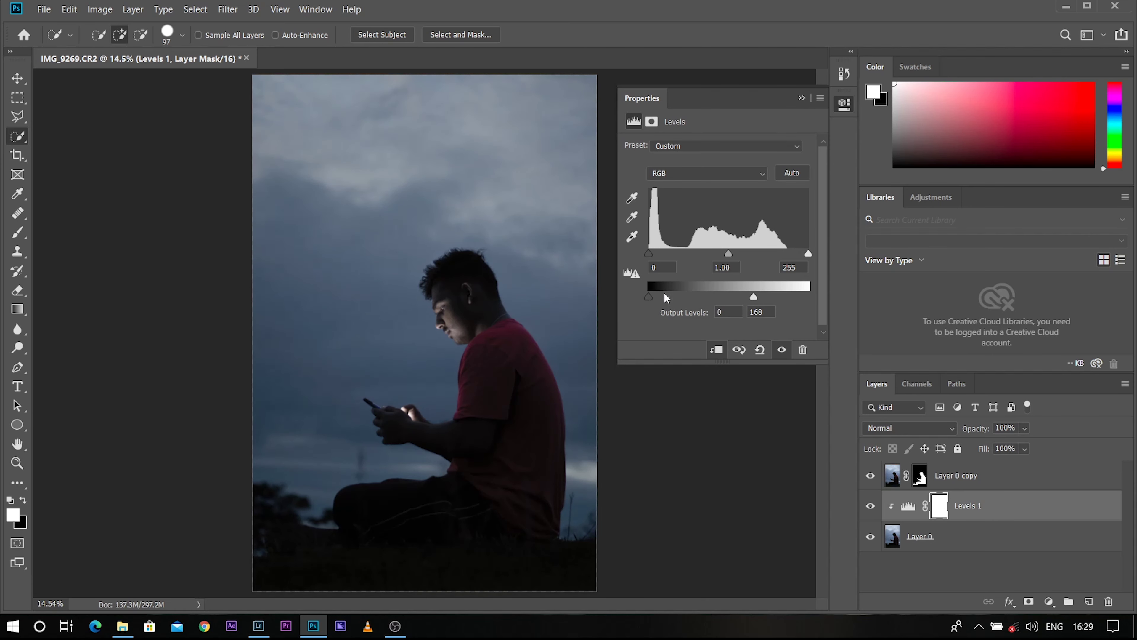
pyautogui.click(801, 98)
# Add a Levels 2 adjustment clipped to Layer 0 copy
pyautogui.click(903, 478)
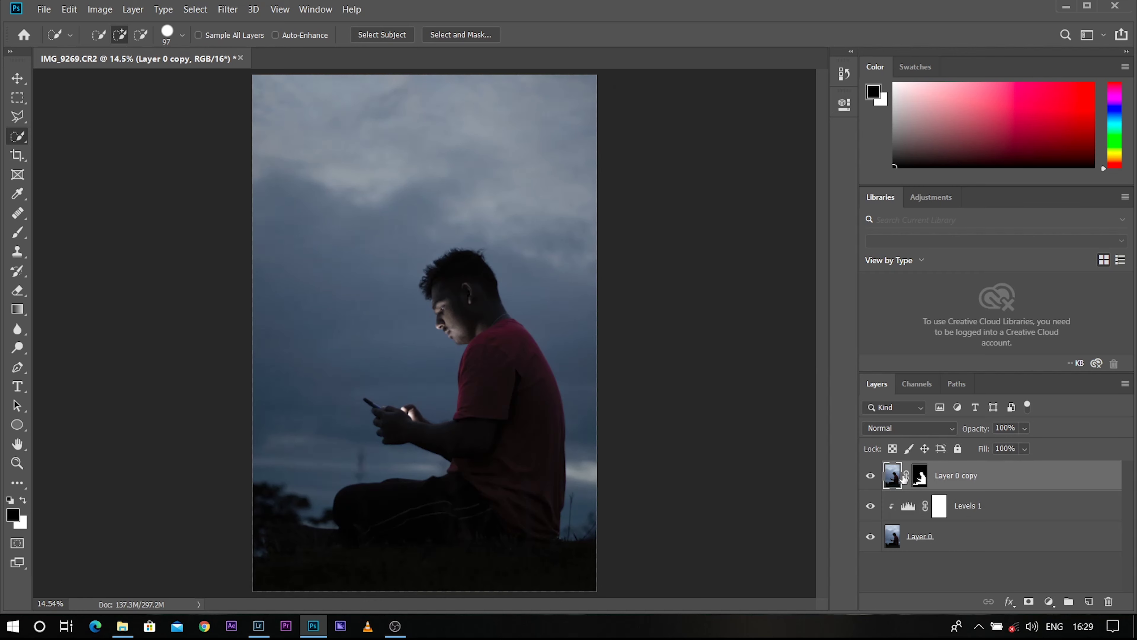
pyautogui.click(1048, 602)
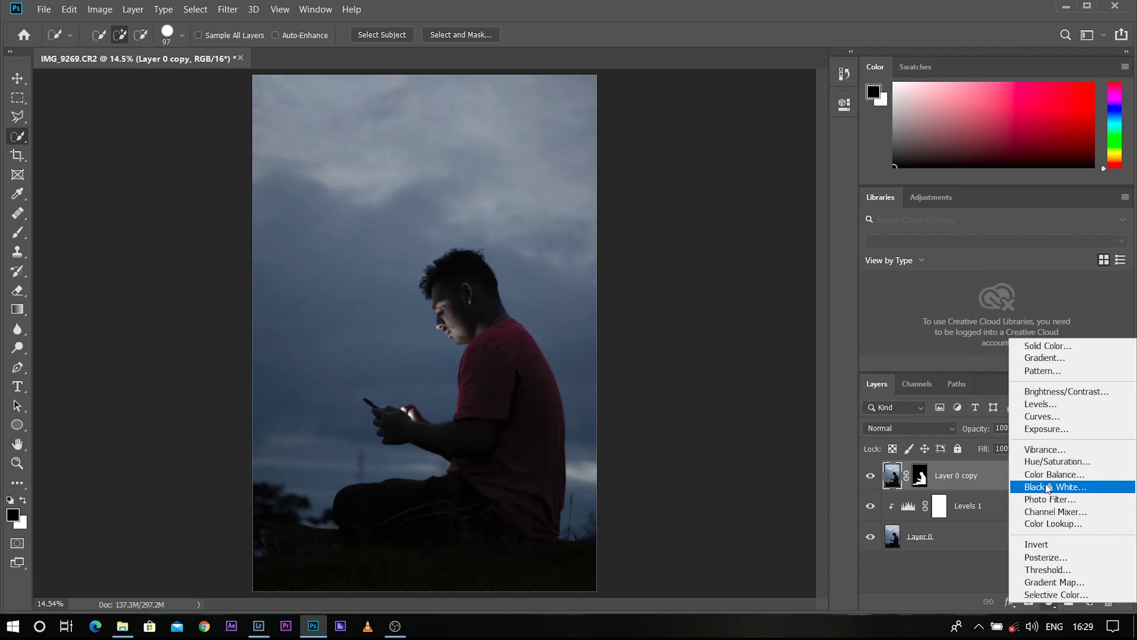
pyautogui.click(1039, 403)
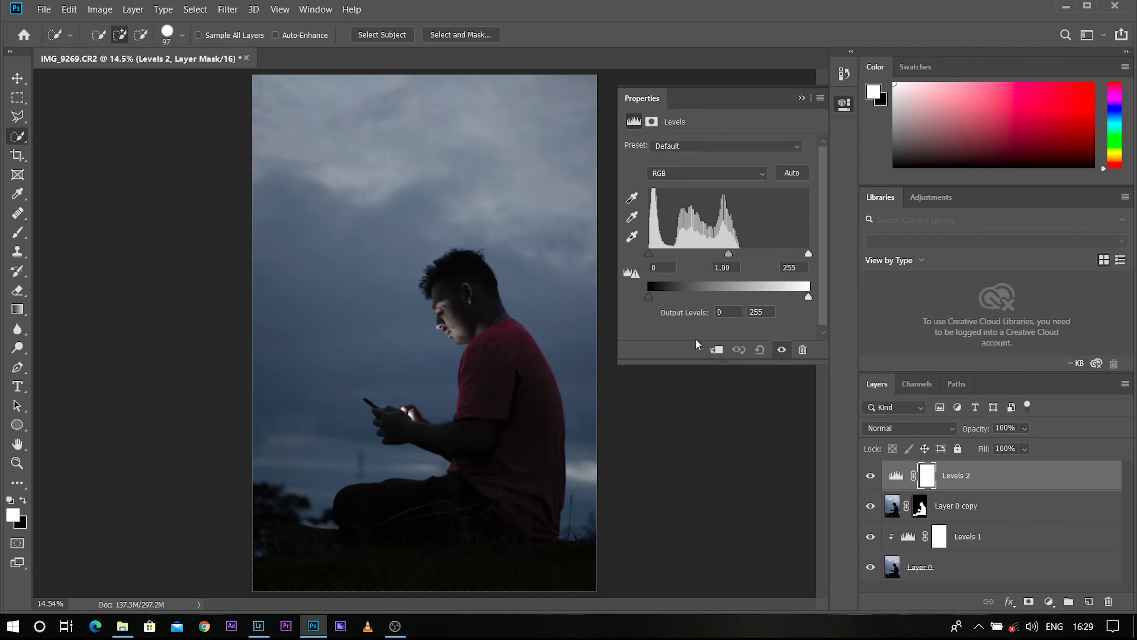
pyautogui.click(717, 350)
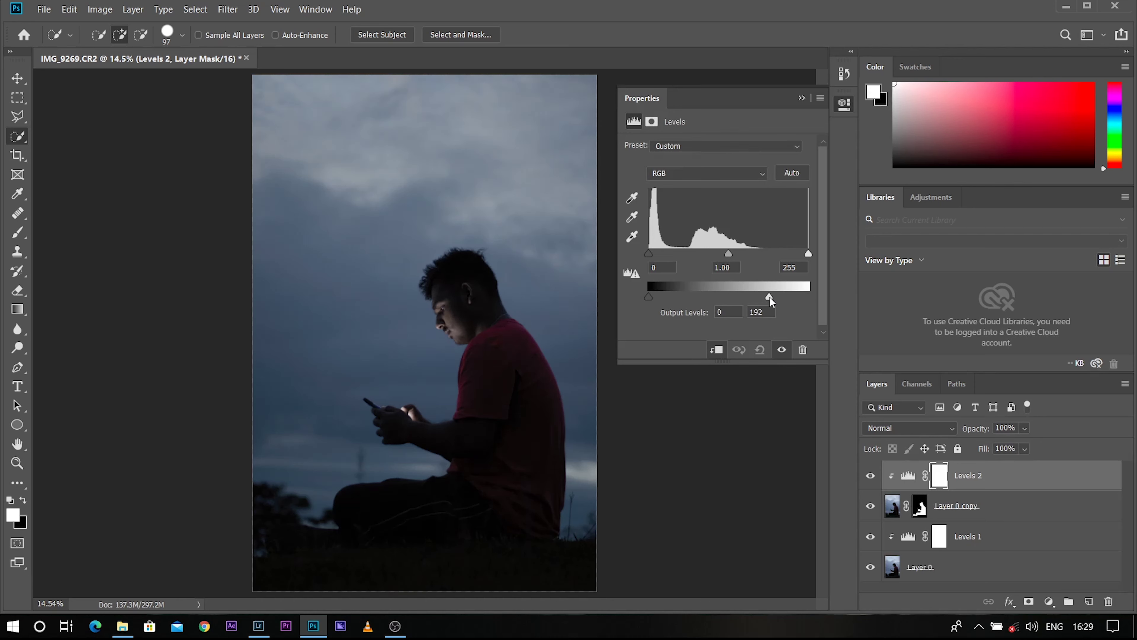
# Fade the Levels 2 darkening with a first-preset gradient on its mask so the face stays lit
pyautogui.click(802, 98)
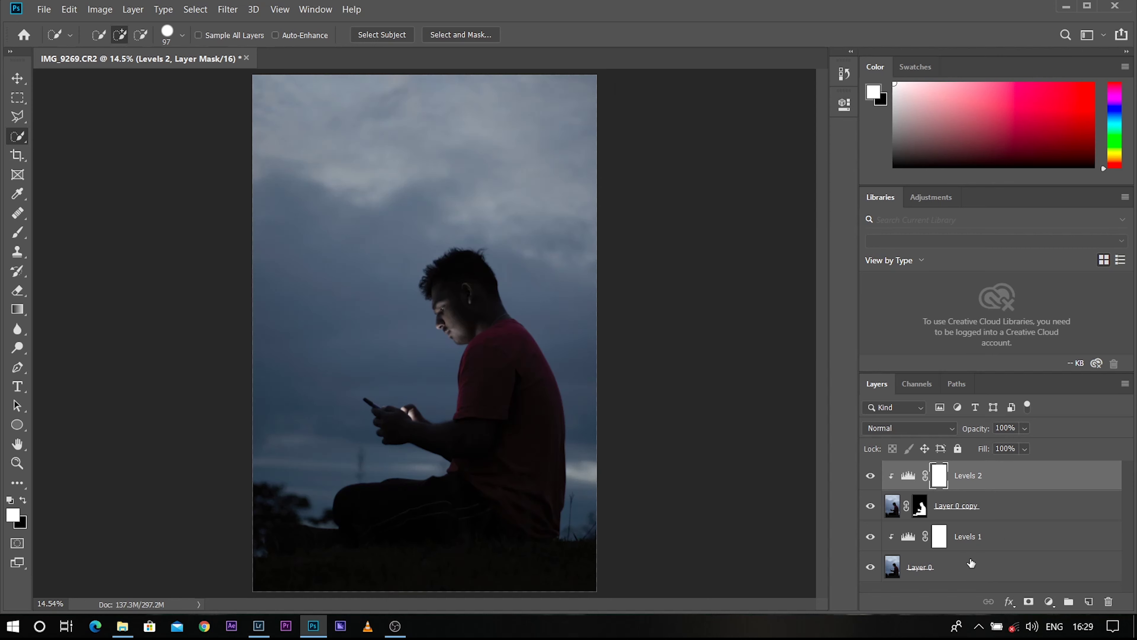
pyautogui.press('g')
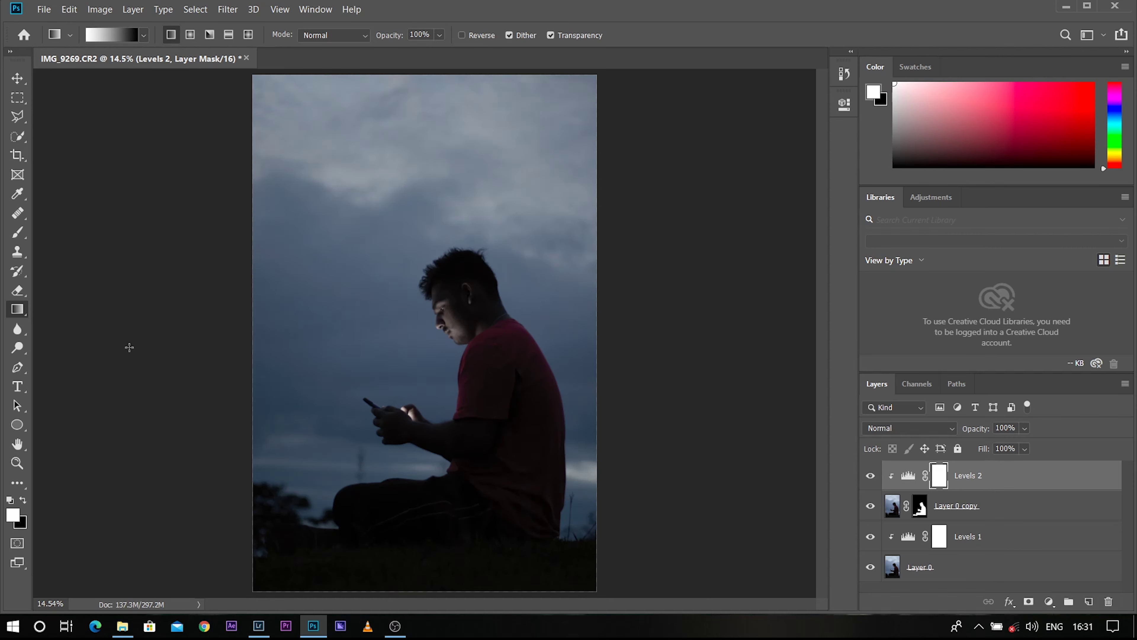
pyautogui.rightClick(18, 309)
pyautogui.click(71, 309)
pyautogui.click(143, 35)
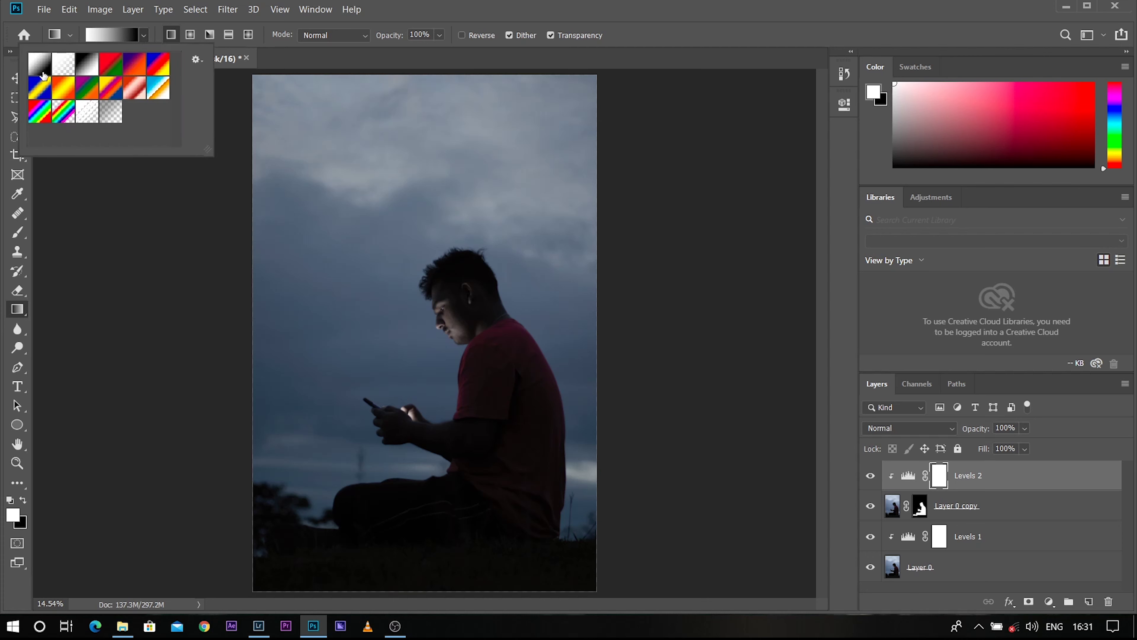
pyautogui.click(144, 37)
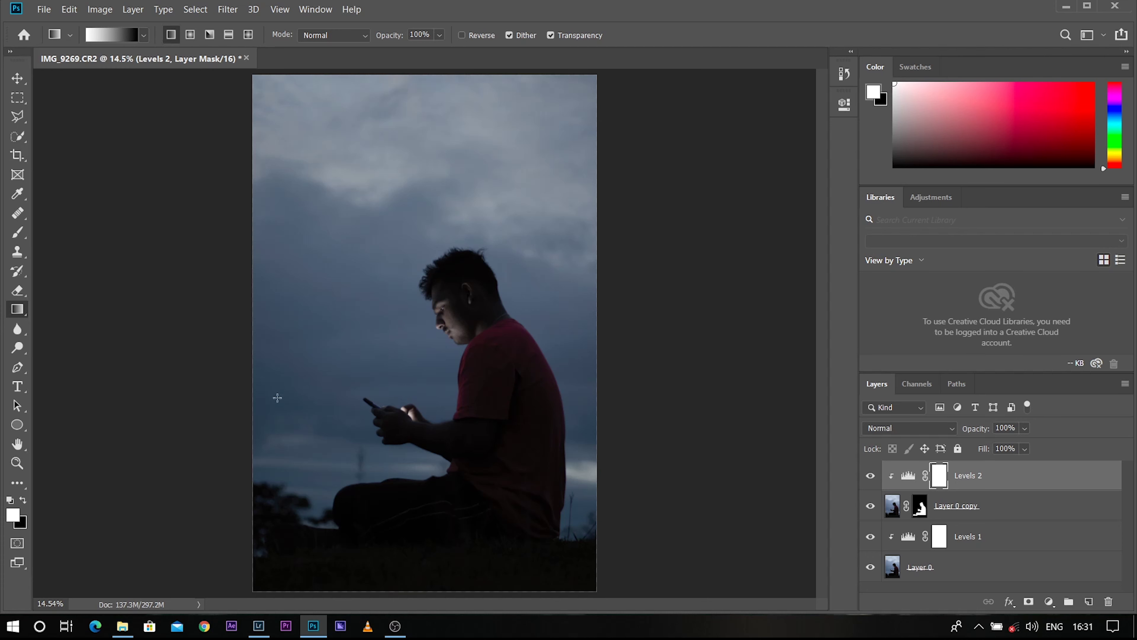
pyautogui.moveTo(401, 350); pyautogui.dragTo(401, 350)
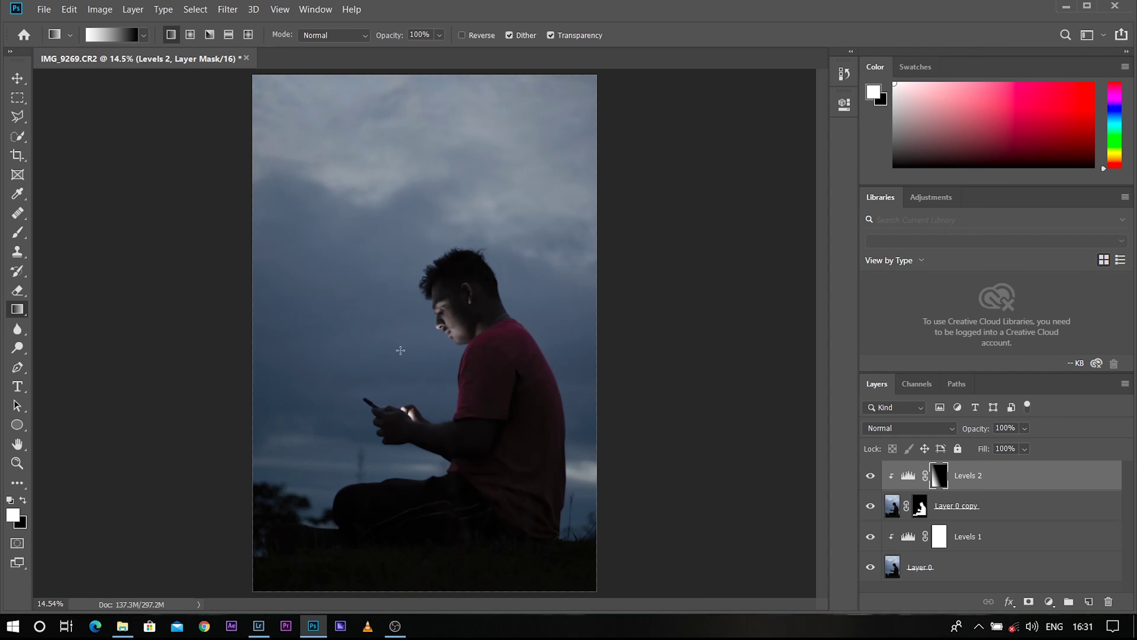
pyautogui.click(908, 474)
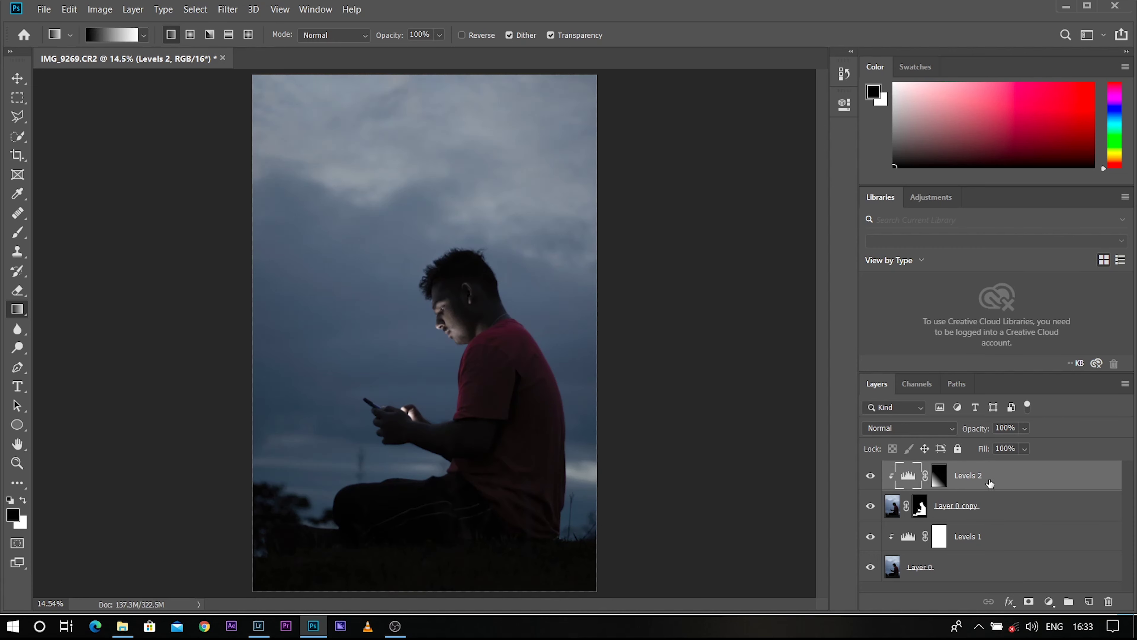
# Place the instagram likes PNG from Explorer into the photo as a new layer
pyautogui.click(132, 629)
pyautogui.click(541, 326)
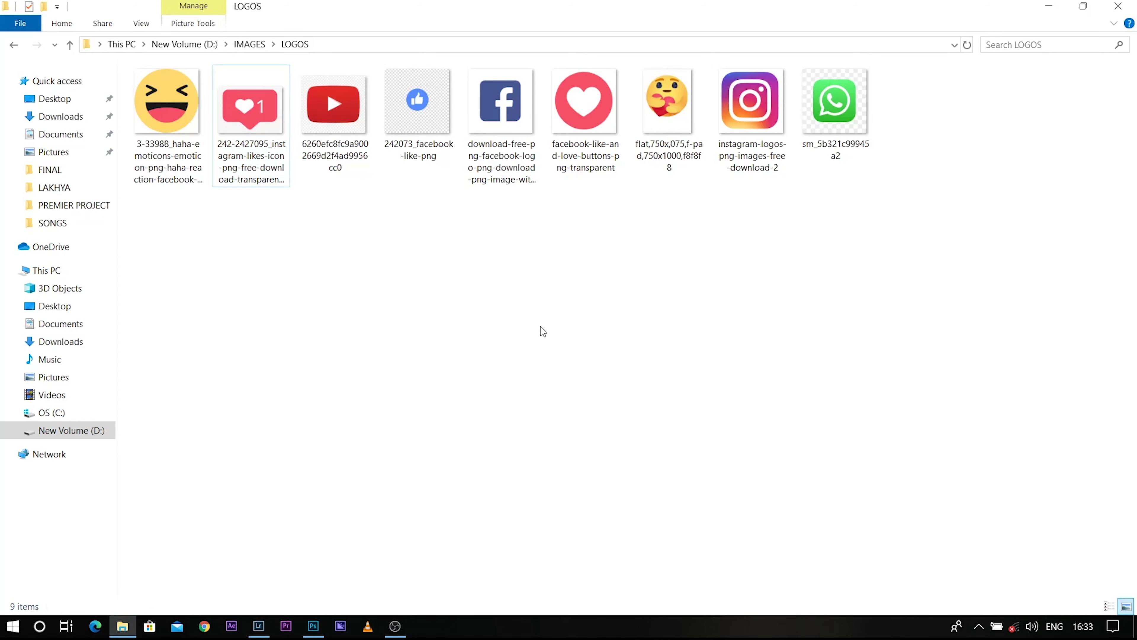
pyautogui.moveTo(247, 116)
pyautogui.mouseDown()
pyautogui.moveTo(315, 627)
pyautogui.moveTo(428, 340)
pyautogui.mouseUp()
pyautogui.press('Return')
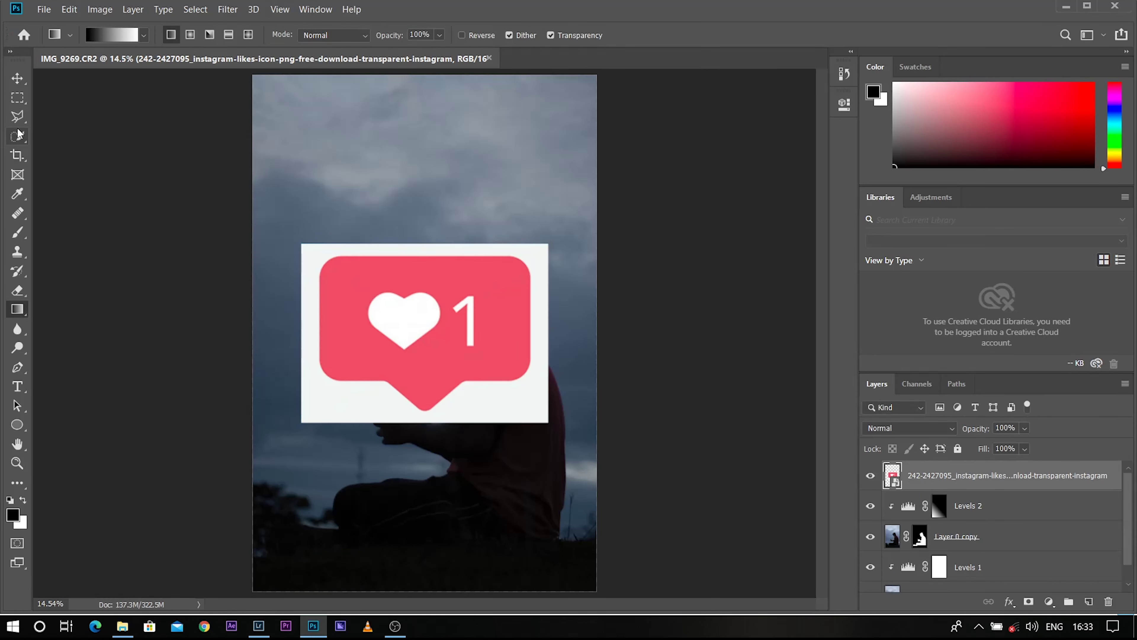
# Quick-select the pink like bubble and mask away its white background
pyautogui.click(17, 136)
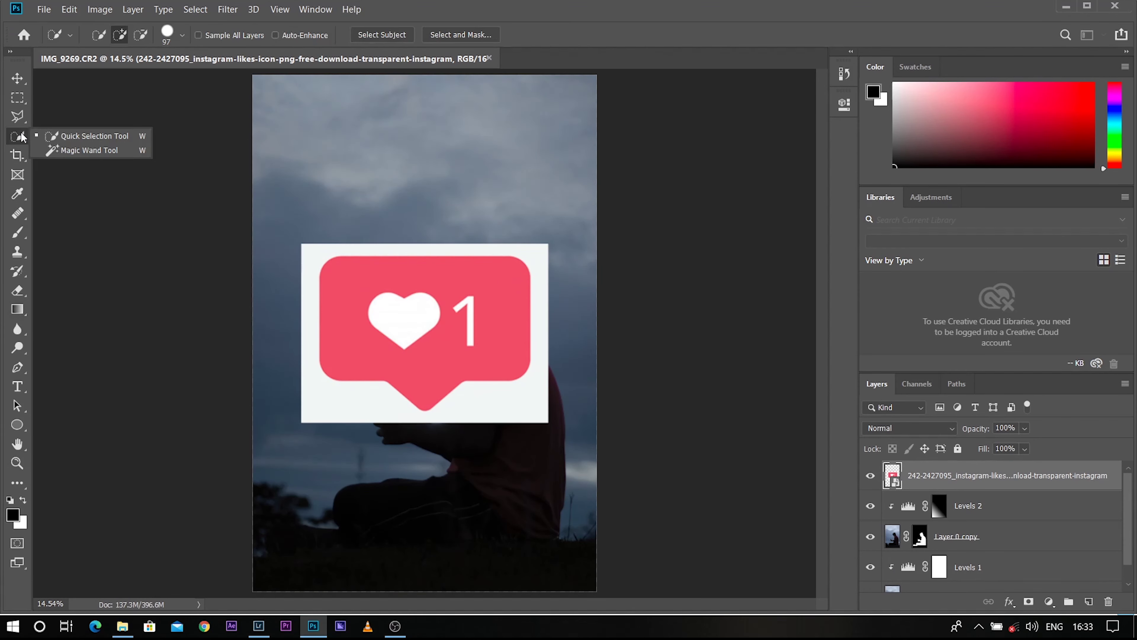
pyautogui.click(67, 135)
pyautogui.moveTo(375, 317); pyautogui.dragTo(511, 359)
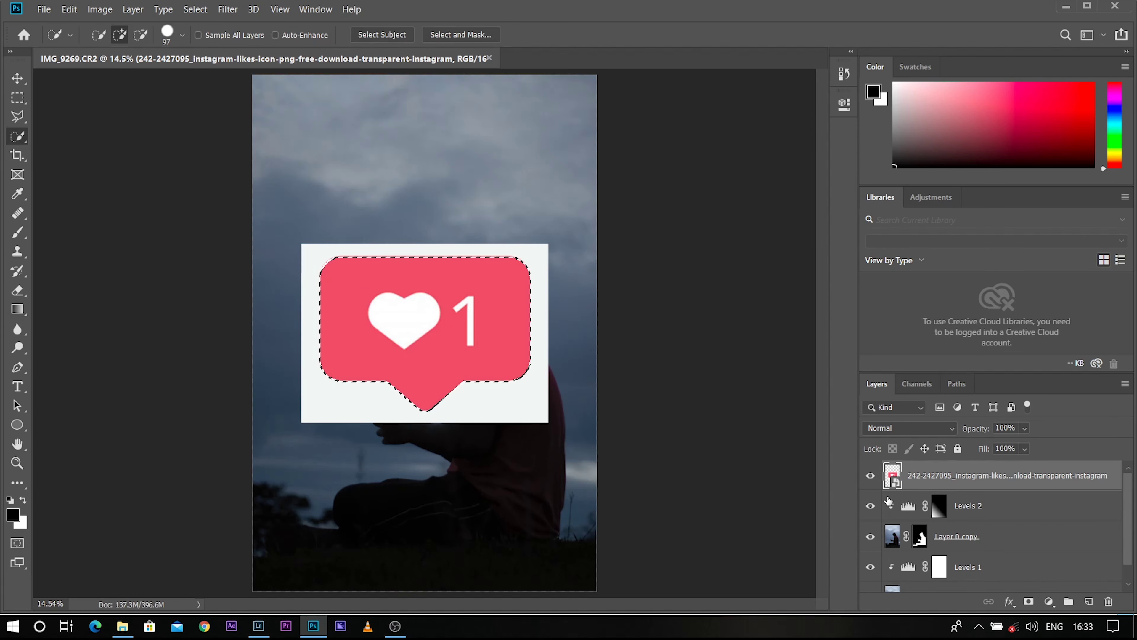
pyautogui.click(1029, 601)
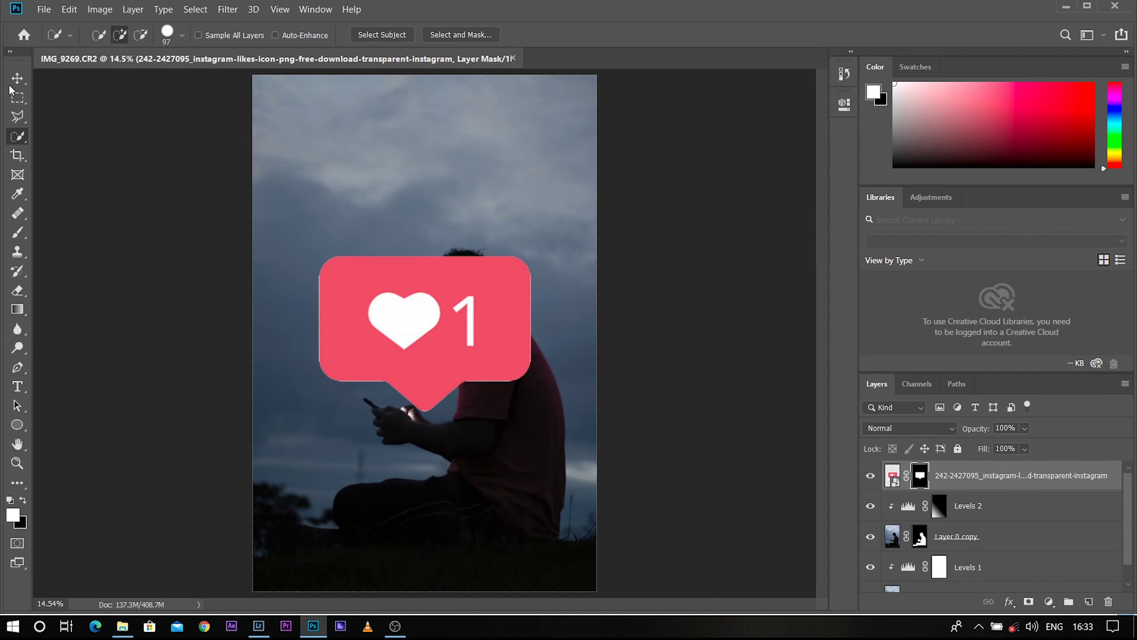
# Move the bubble and scale it to about 17% just above the man's phone
pyautogui.click(17, 79)
pyautogui.moveTo(410, 308); pyautogui.dragTo(352, 258)
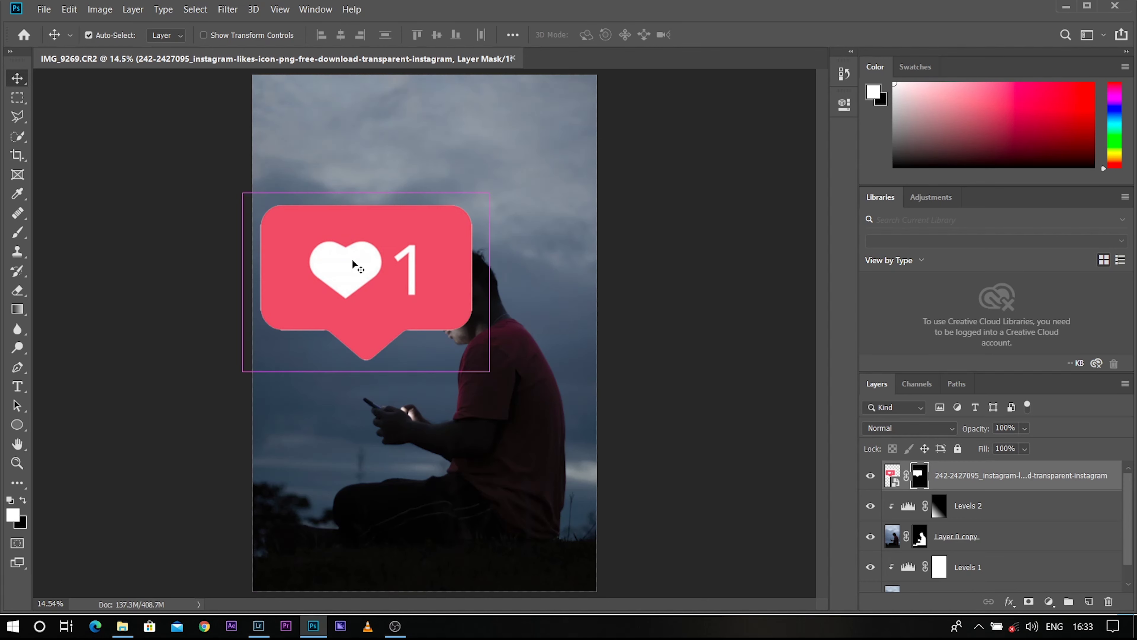
pyautogui.hotkey('ctrl', 't')
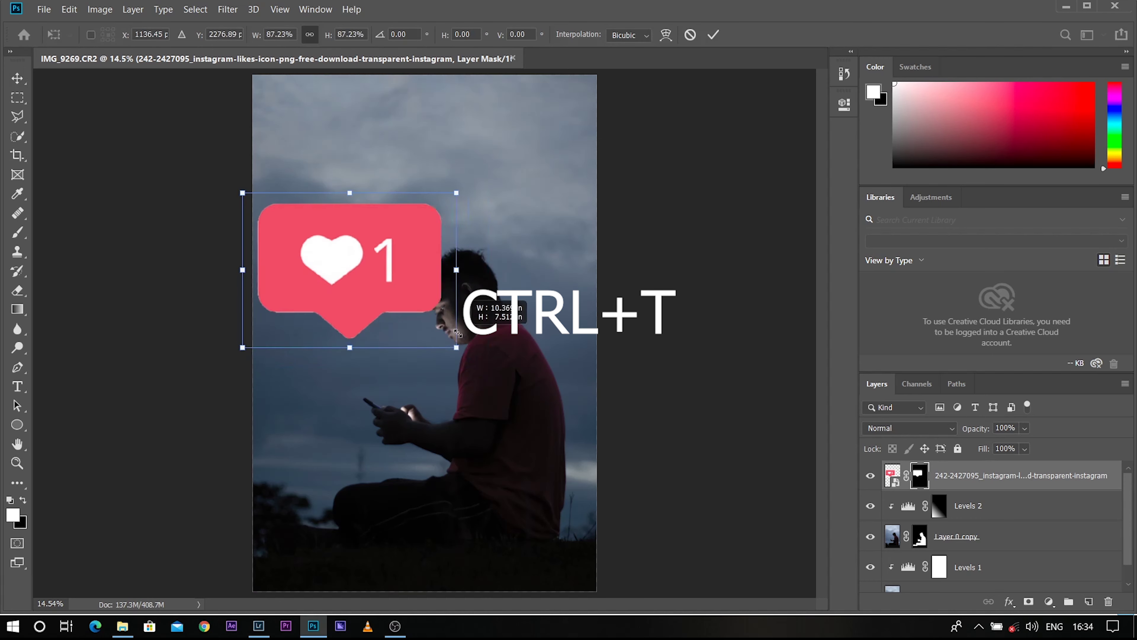
pyautogui.moveTo(489, 371)
pyautogui.mouseDown()
pyautogui.moveTo(332, 258)
pyautogui.moveTo(370, 334)
pyautogui.mouseUp()
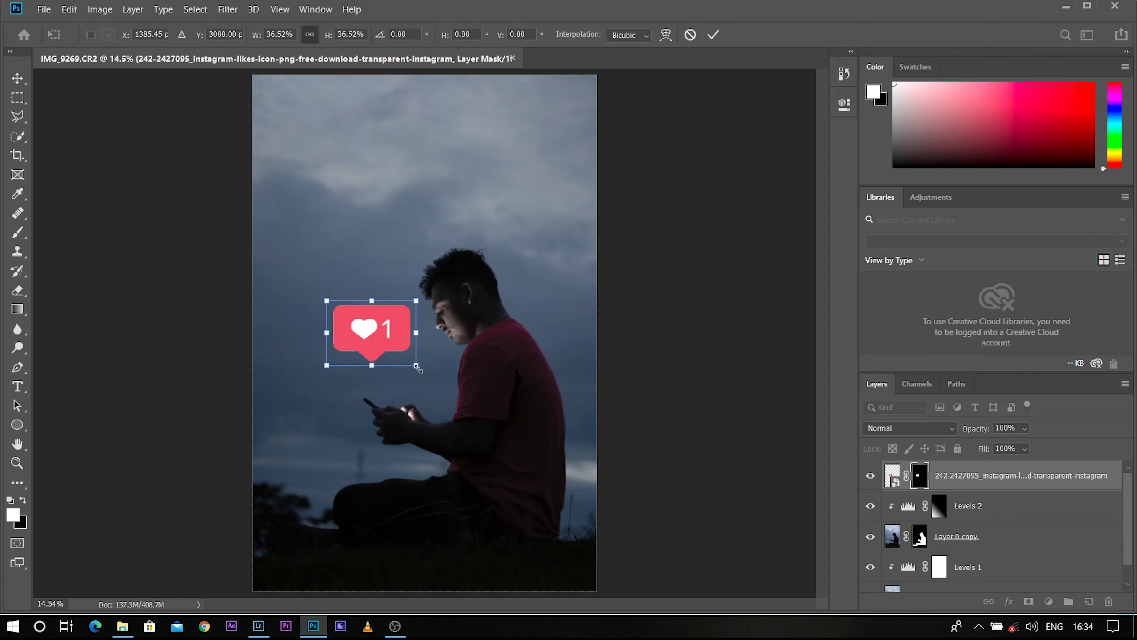
pyautogui.moveTo(416, 365)
pyautogui.mouseDown()
pyautogui.moveTo(355, 330)
pyautogui.moveTo(399, 373)
pyautogui.mouseUp()
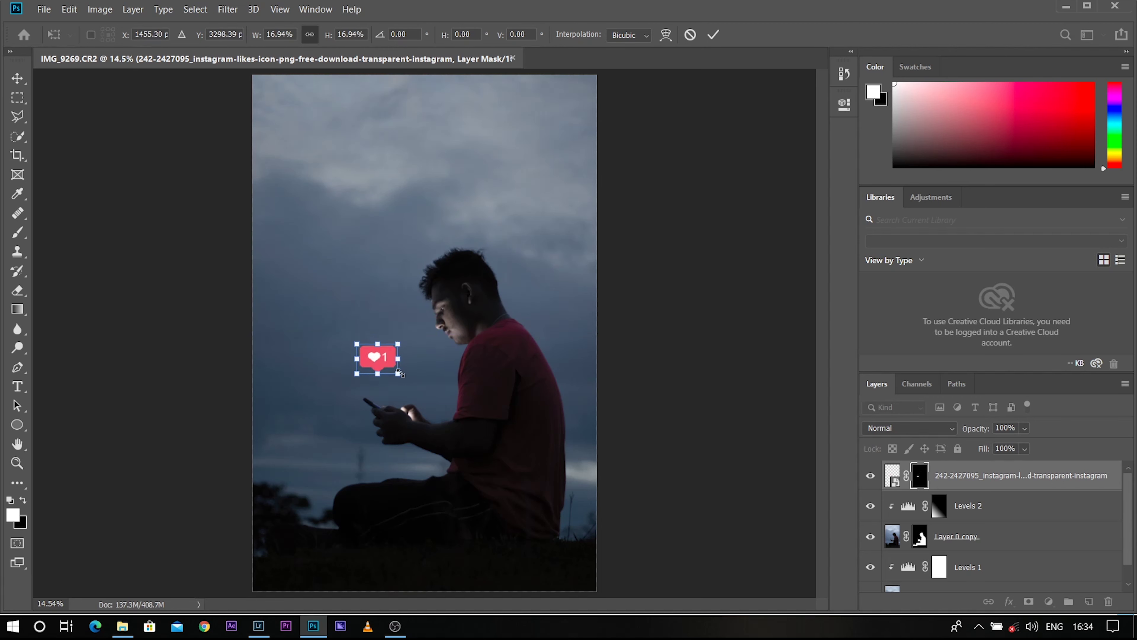
pyautogui.press('Return')
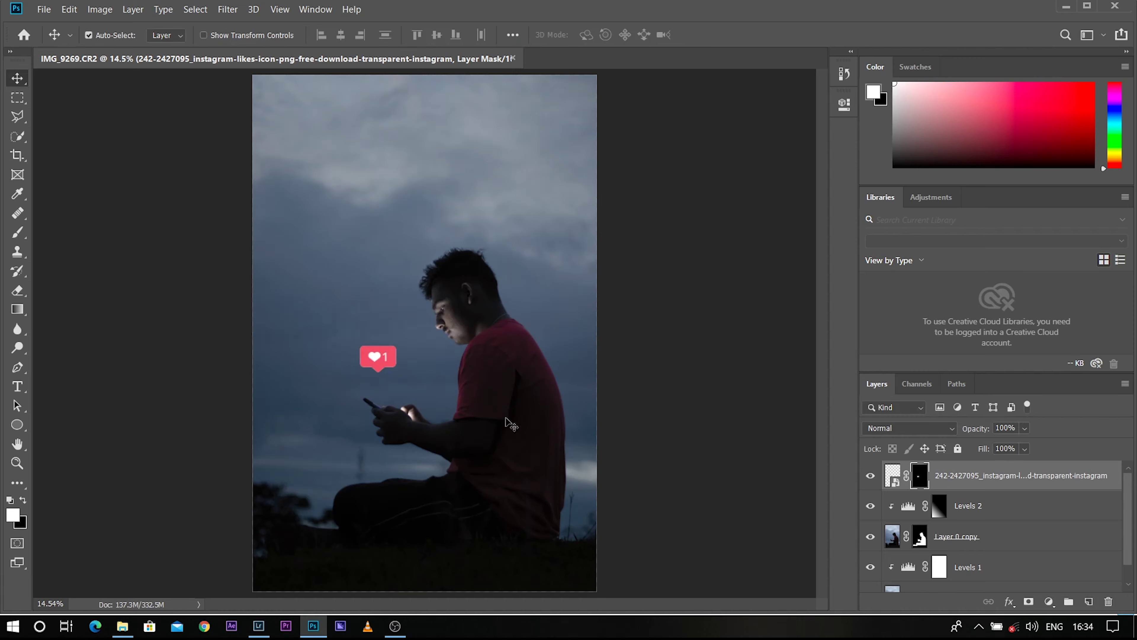
# Zoom to inspect the placed icon and target its pixels rather than its mask
pyautogui.scroll(3, 368, 348)
pyautogui.scroll(2, 350, 330)
pyautogui.scroll(-5, 403, 349)
pyautogui.scroll(-2, 494, 361)
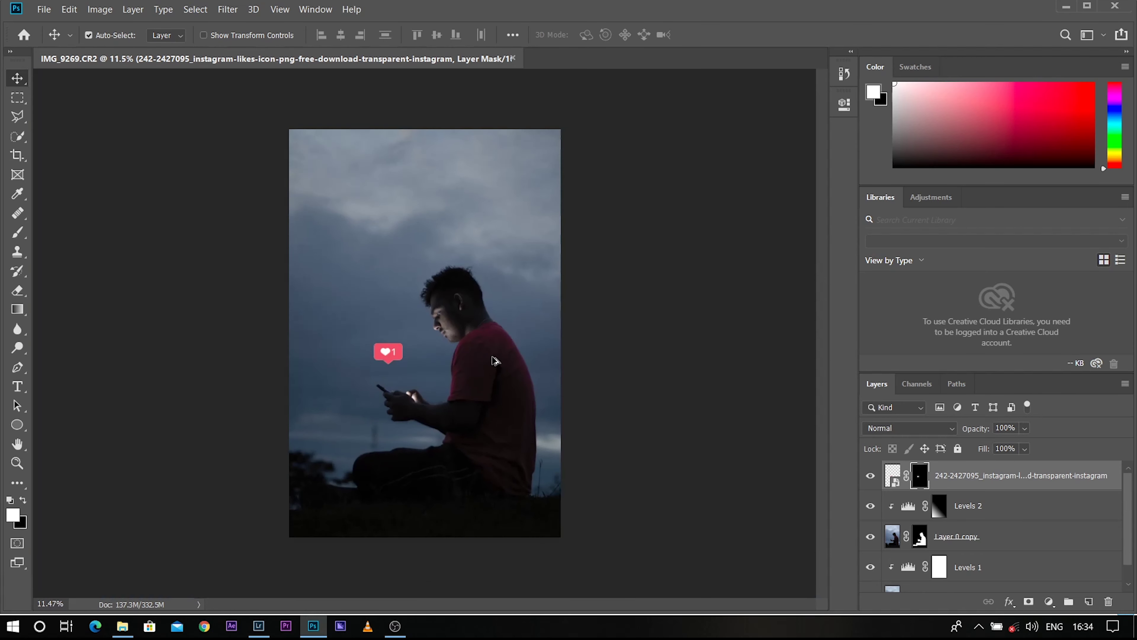
pyautogui.scroll(2, 495, 360)
pyautogui.click(959, 477)
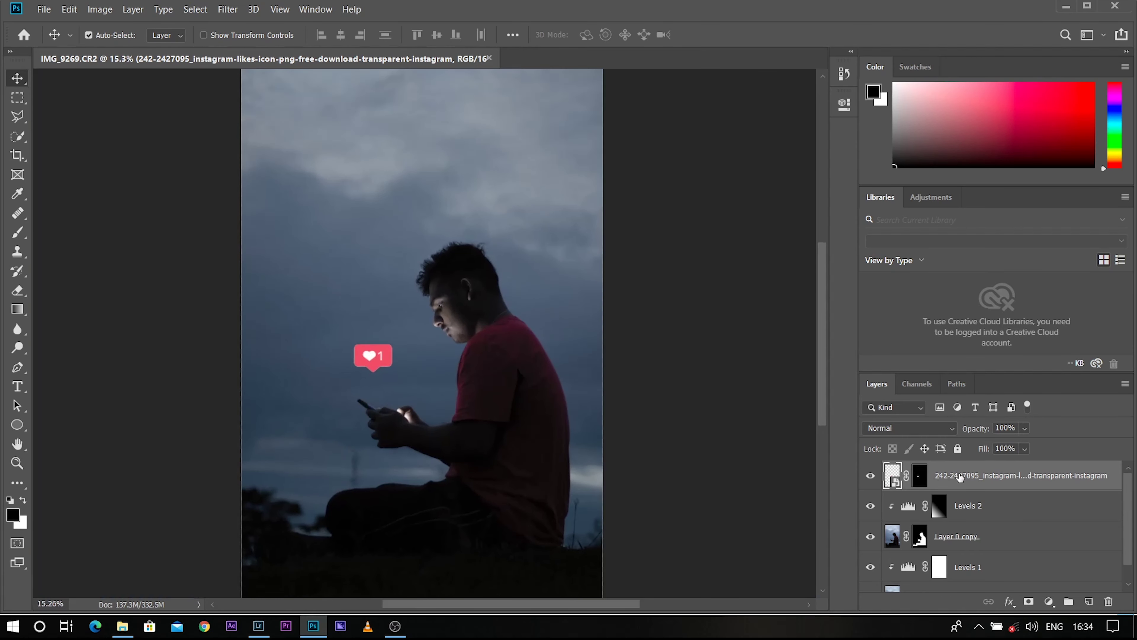
# Add an Outer Glow sampled from the icon's pink-red, at 60% opacity, noise 0, range about 71
pyautogui.rightClick(1105, 475)
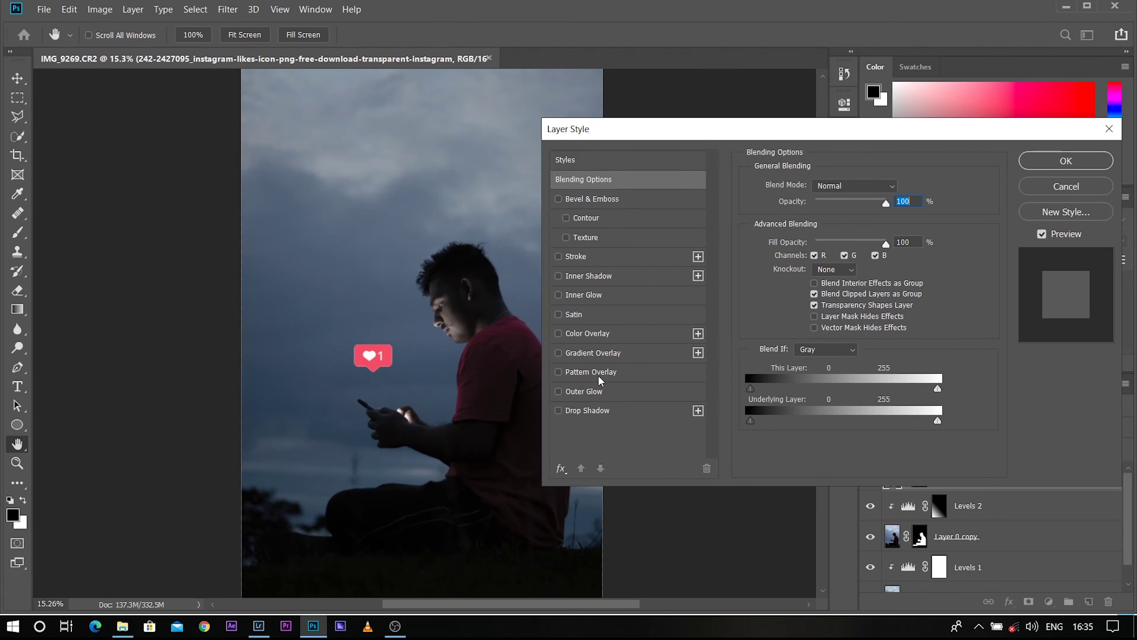
pyautogui.click(587, 392)
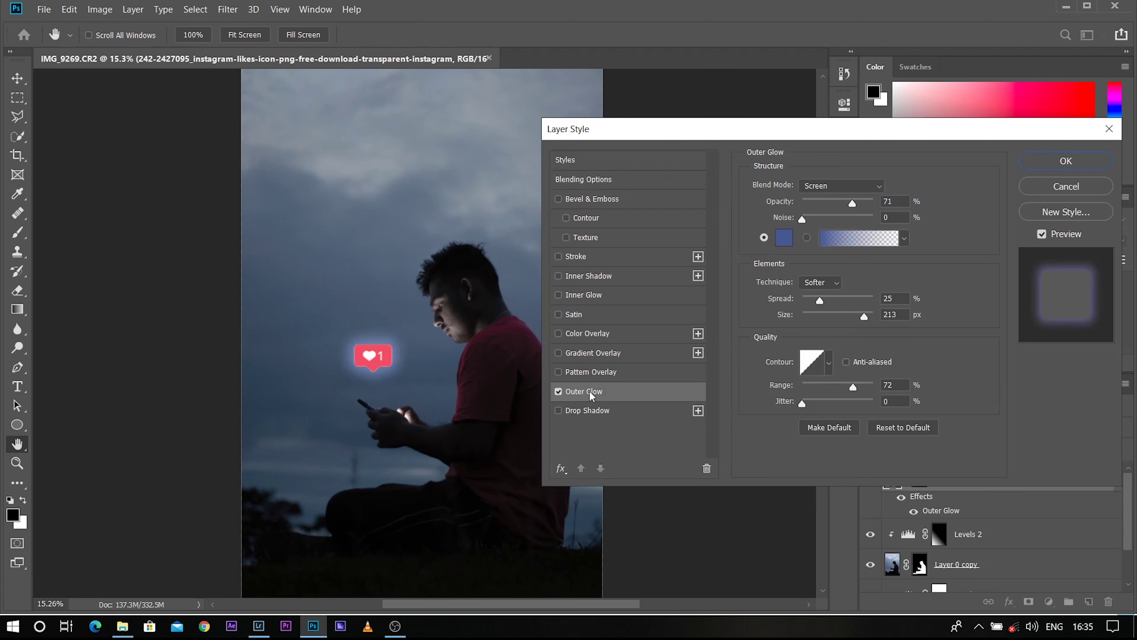
pyautogui.click(784, 242)
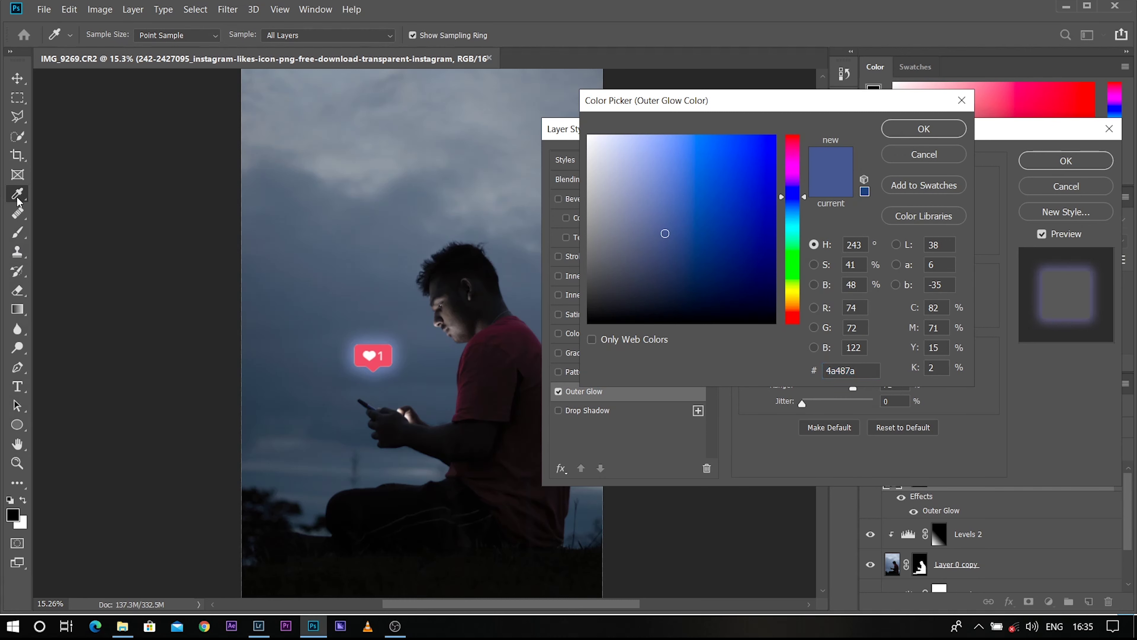
pyautogui.click(380, 353)
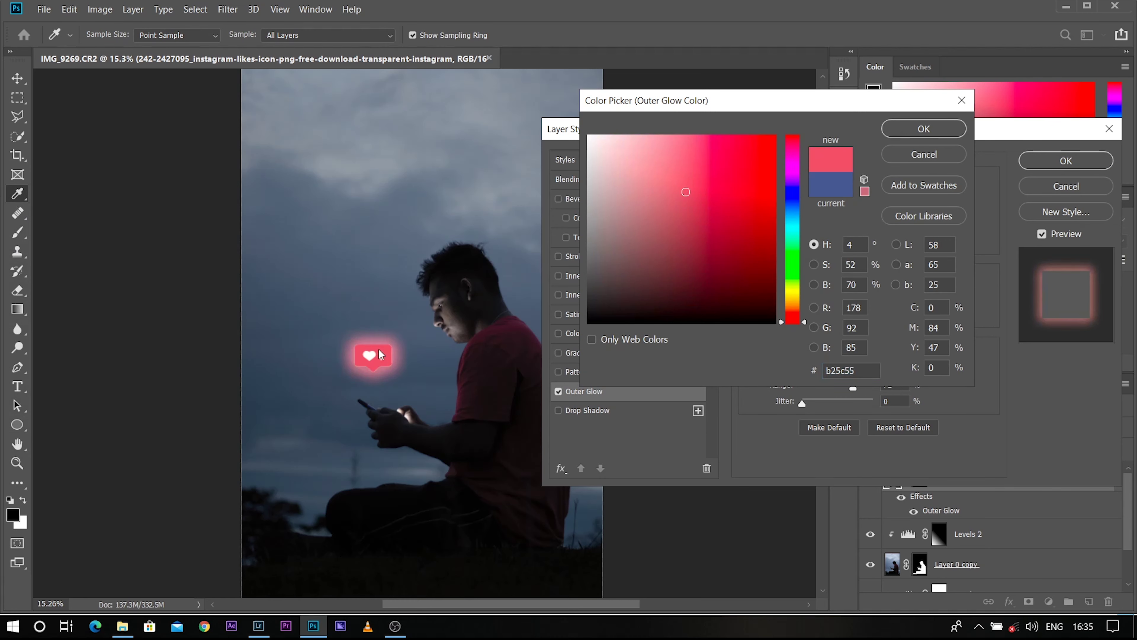
pyautogui.click(911, 129)
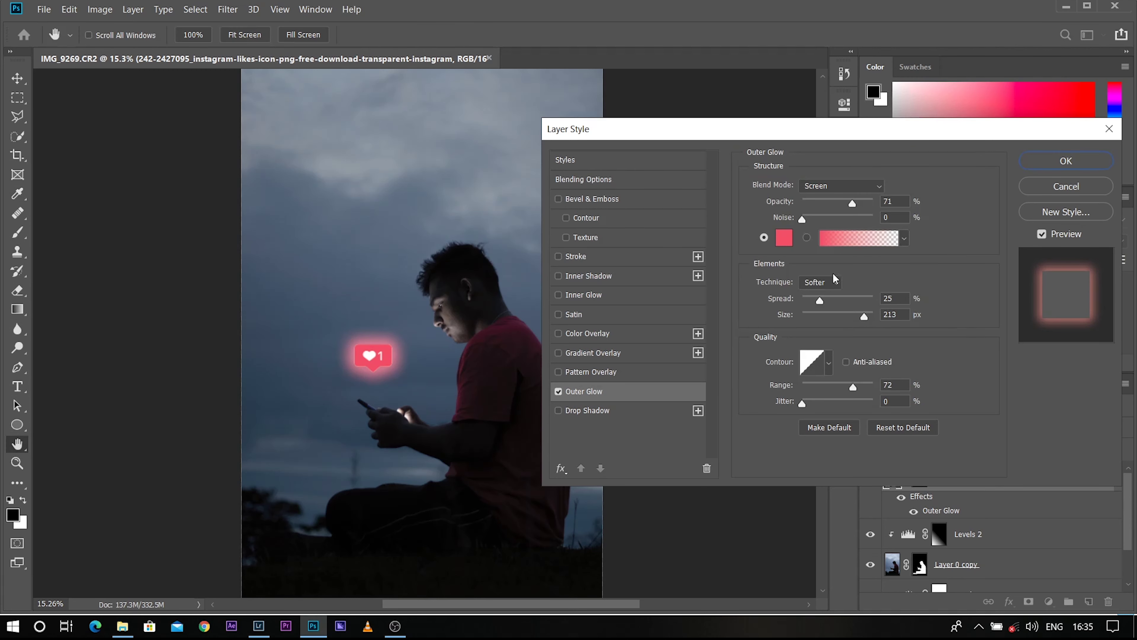
pyautogui.moveTo(851, 201); pyautogui.dragTo(790, 221)
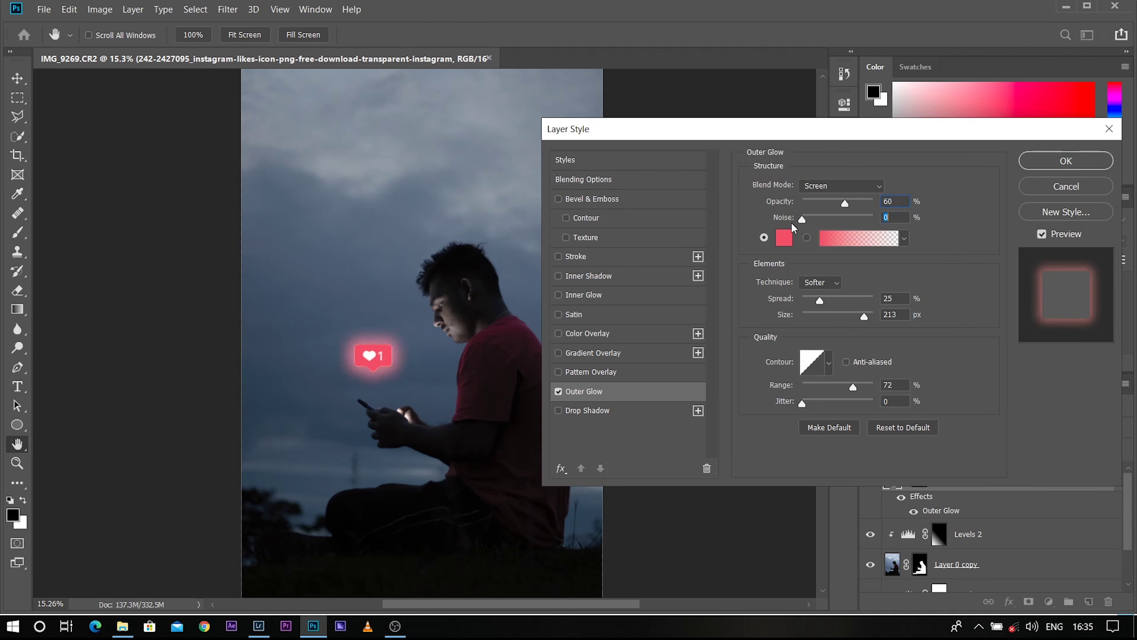
pyautogui.moveTo(820, 300); pyautogui.dragTo(818, 300)
pyautogui.moveTo(850, 385); pyautogui.dragTo(852, 387)
# Add a white Inner Glow at about 66% opacity and apply both glow effects
pyautogui.click(576, 296)
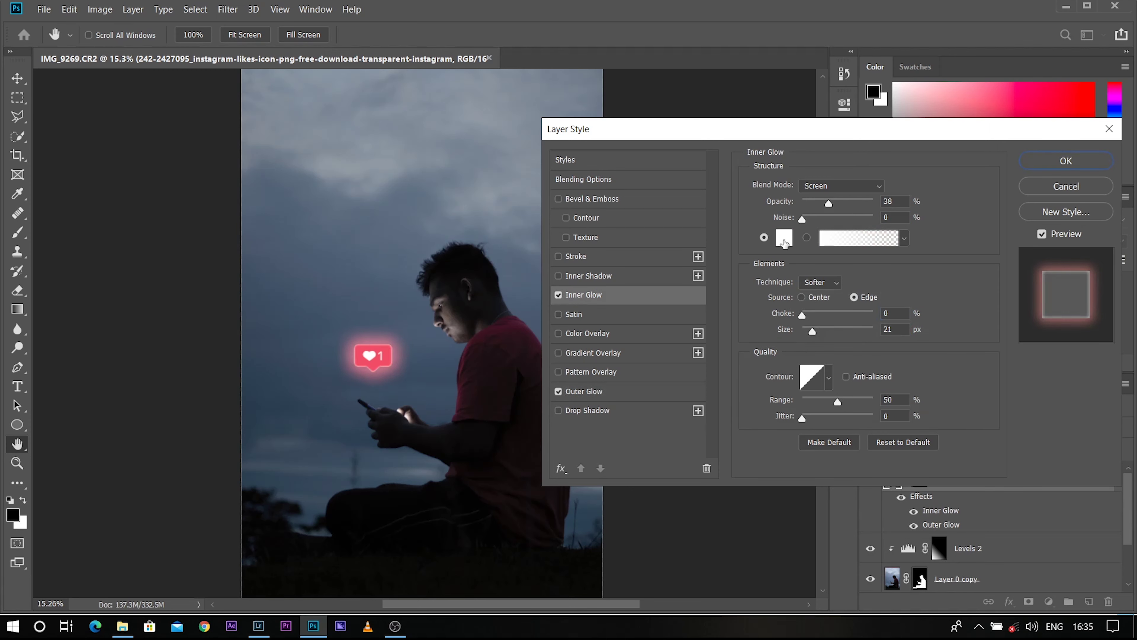
pyautogui.click(783, 242)
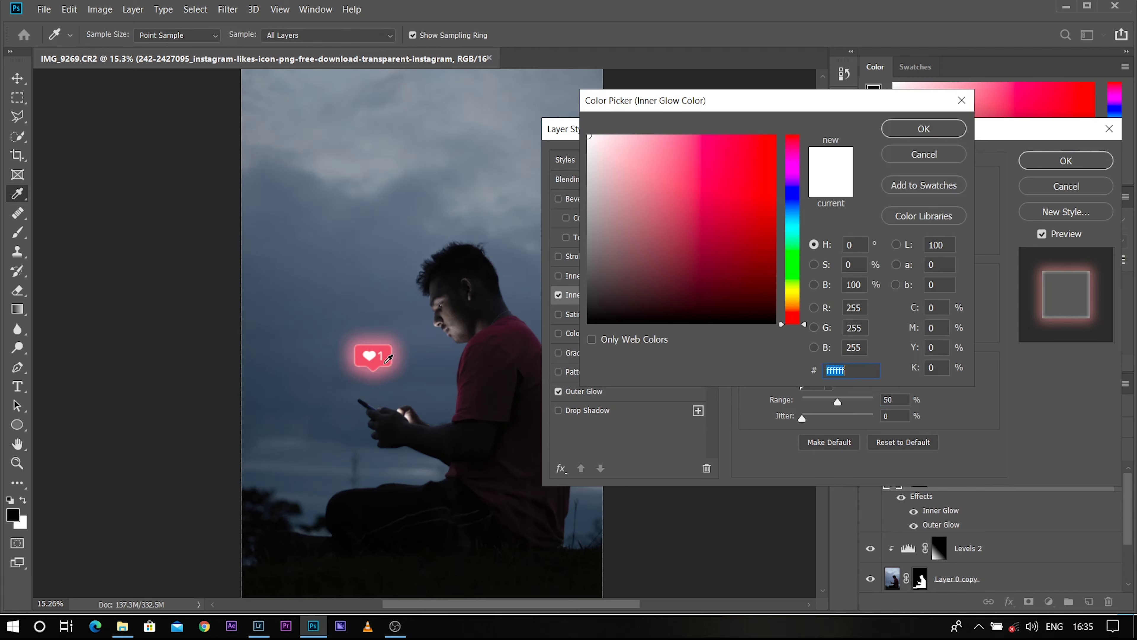
pyautogui.click(925, 130)
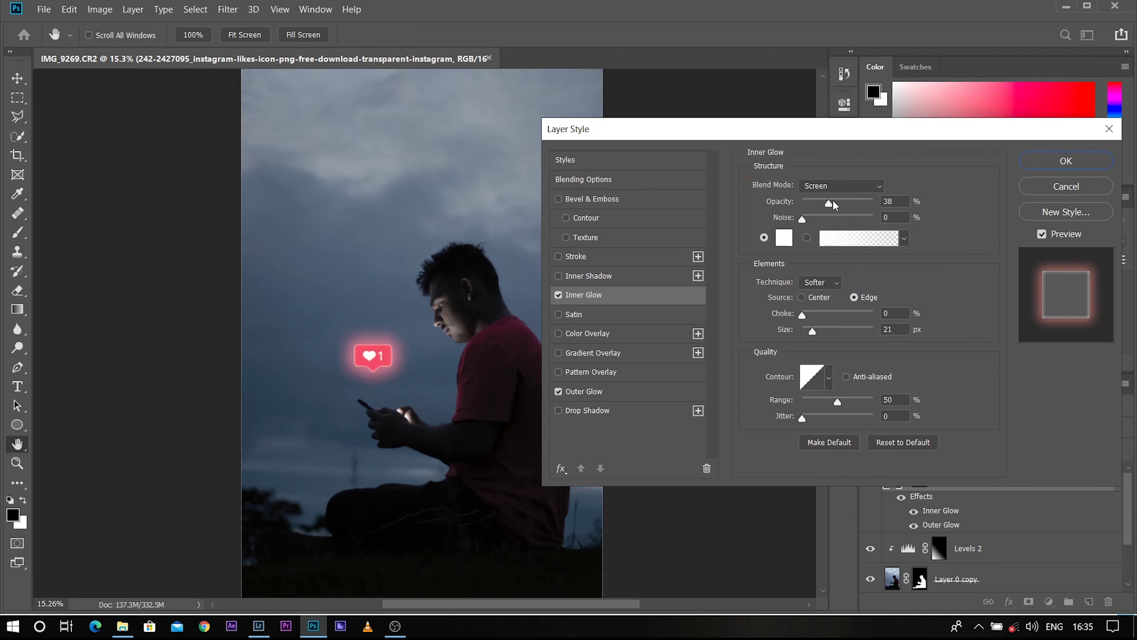
pyautogui.moveTo(832, 205); pyautogui.dragTo(855, 209)
pyautogui.click(1060, 167)
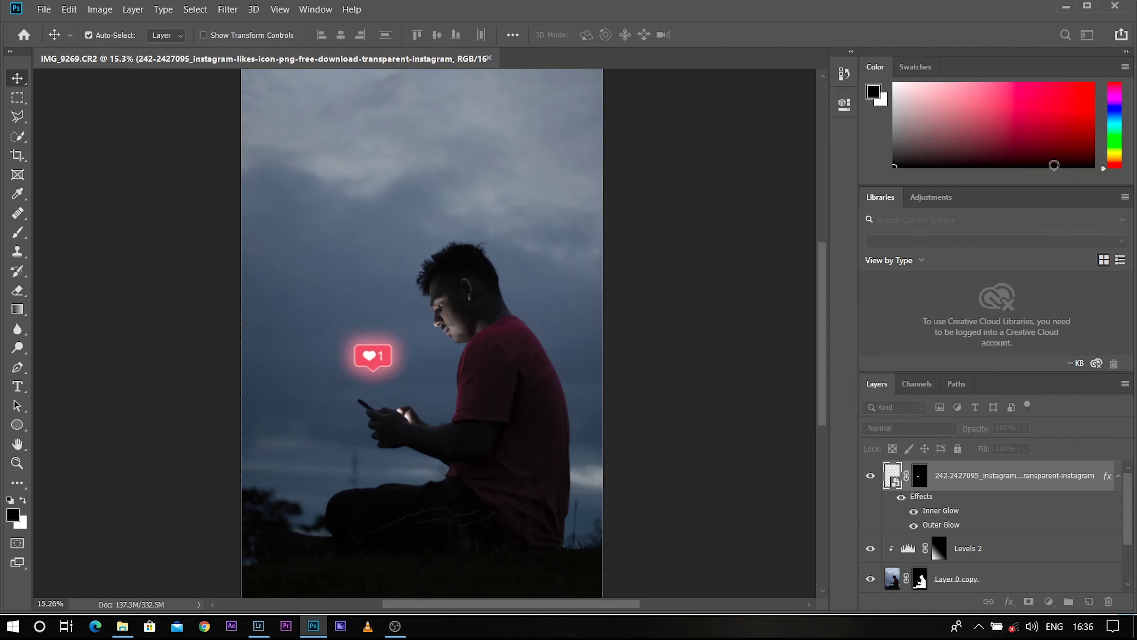
# Add a Hue/Saturation layer clipped to the like icon with Saturation +47 and Lightness +10
pyautogui.click(1119, 475)
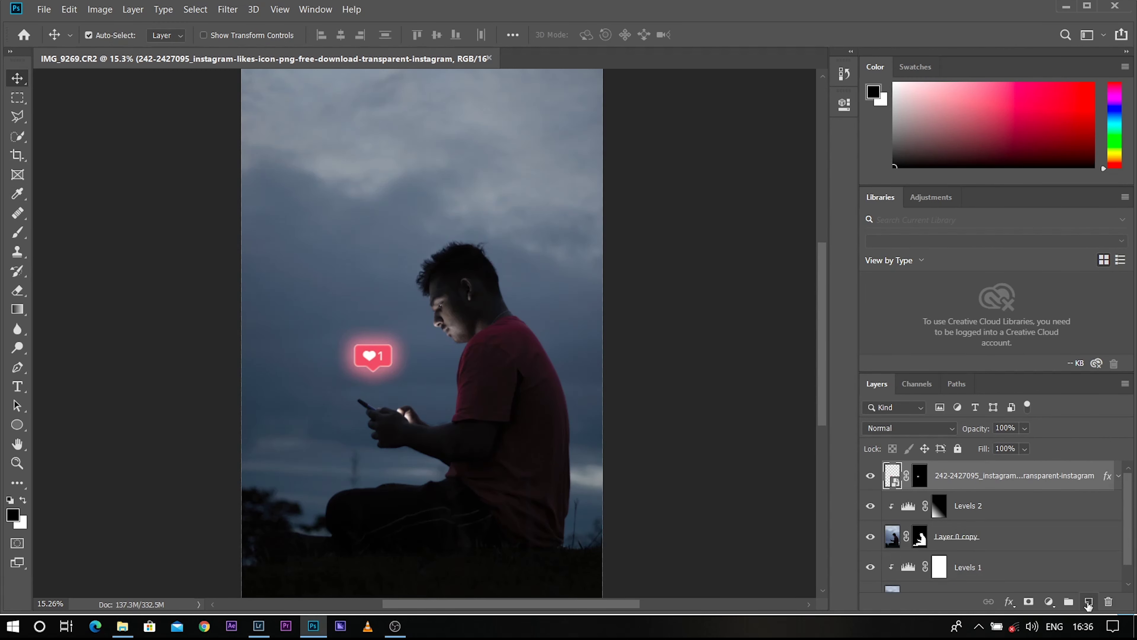
pyautogui.click(1049, 602)
pyautogui.click(1056, 461)
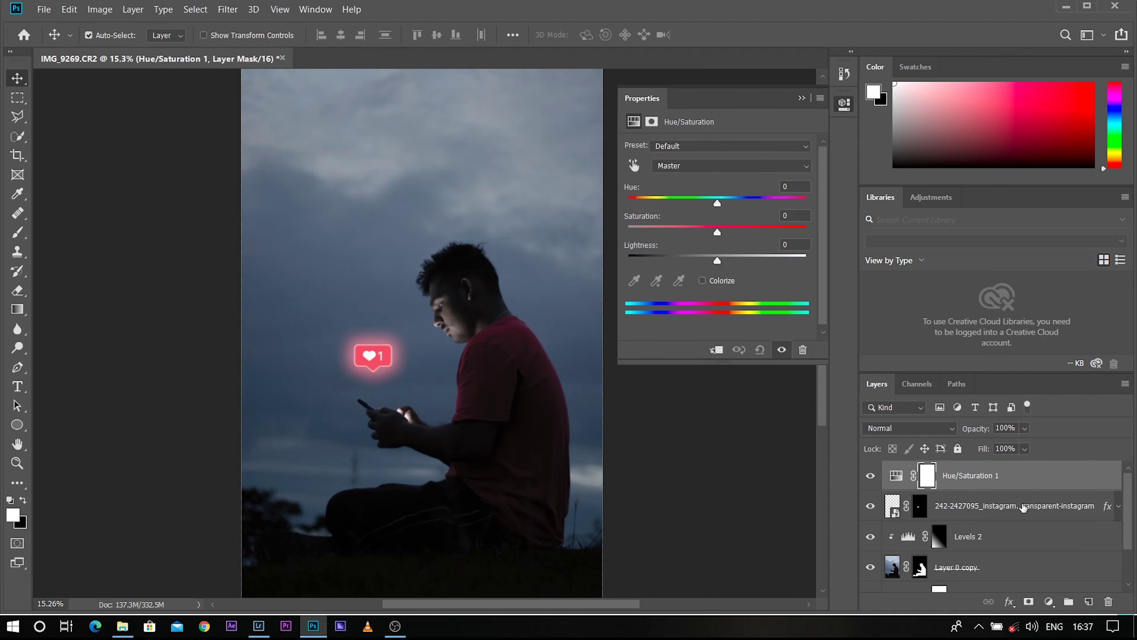
pyautogui.click(718, 351)
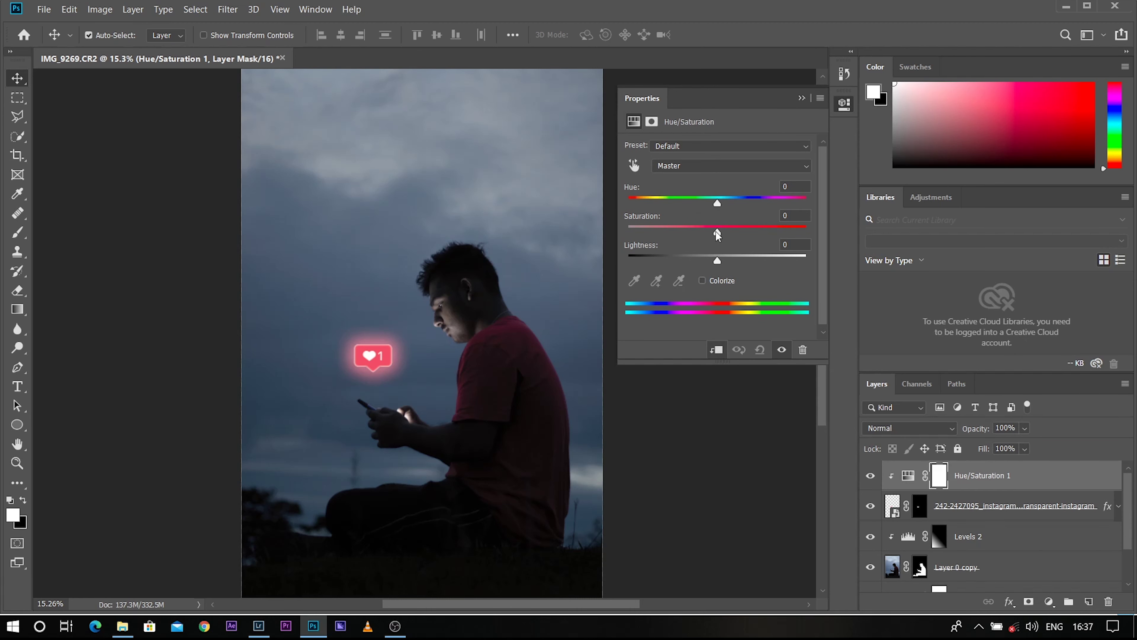
pyautogui.moveTo(714, 232)
pyautogui.mouseDown()
pyautogui.moveTo(702, 235)
pyautogui.moveTo(744, 240)
pyautogui.moveTo(726, 260)
pyautogui.mouseUp()
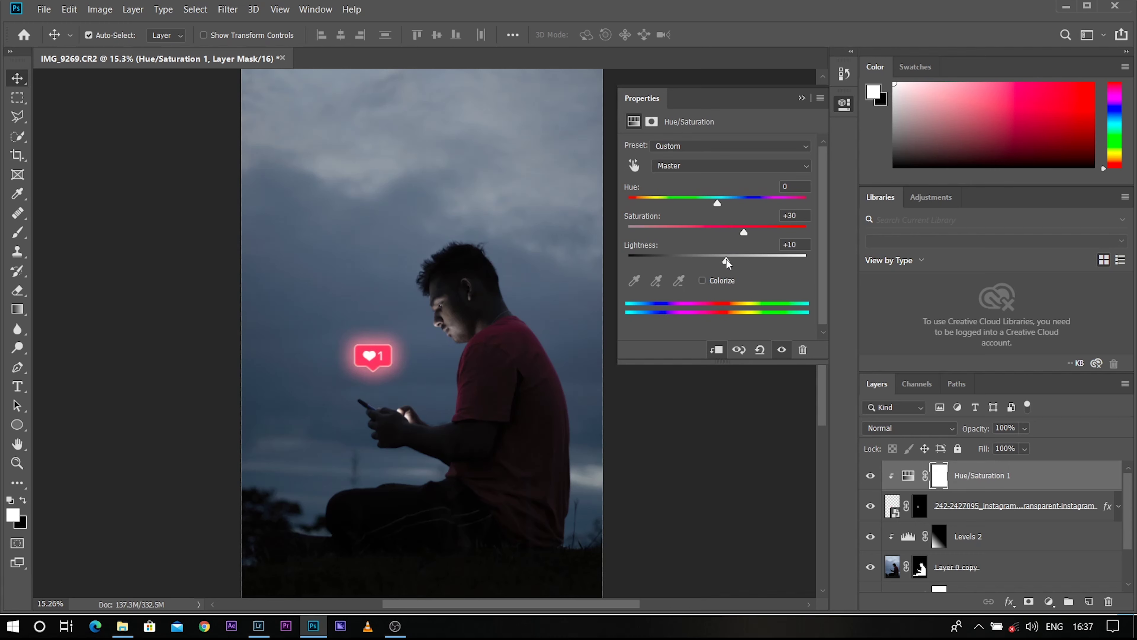
pyautogui.click(802, 98)
pyautogui.hotkey('ctrl', '2')
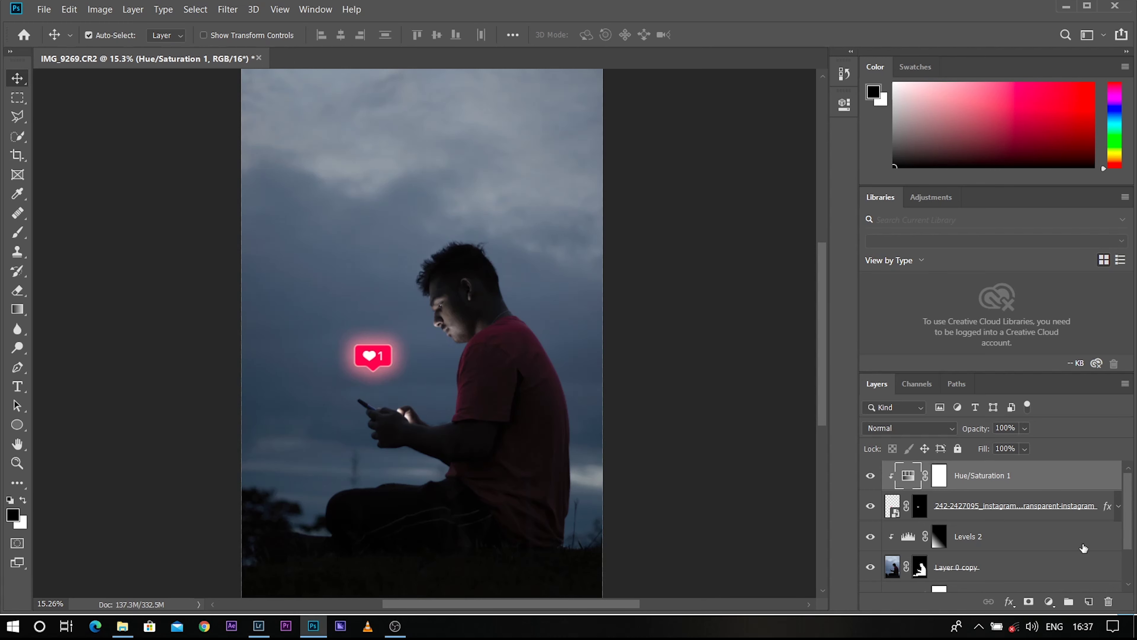
pyautogui.click(1083, 547)
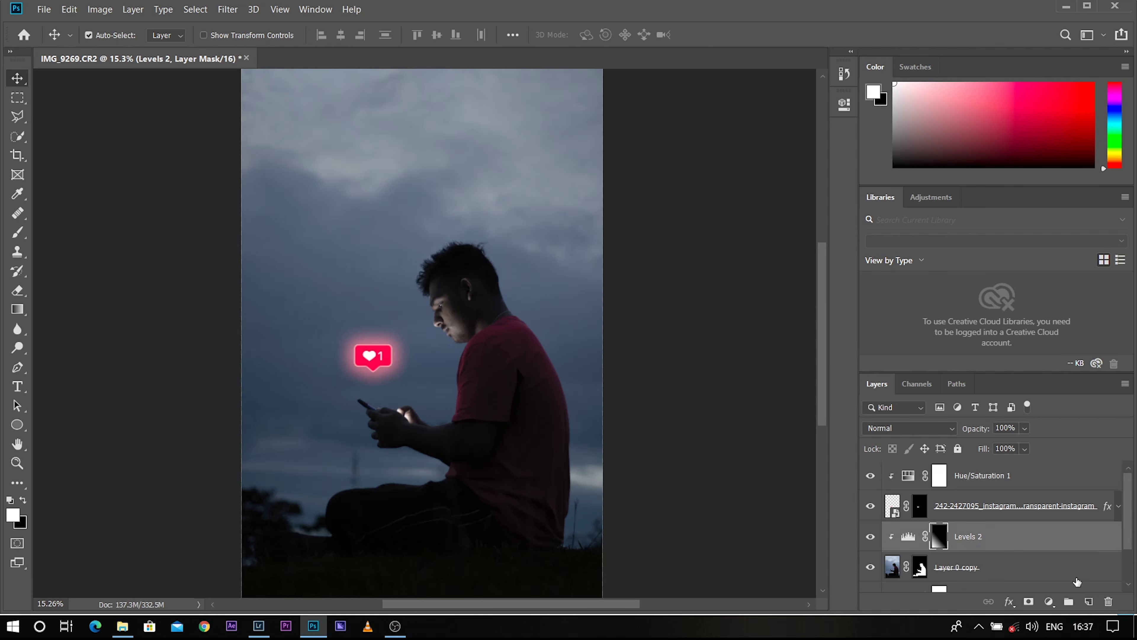
# Add an empty Layer 1 above Levels 2 and clip it to the layer below
pyautogui.click(1089, 601)
pyautogui.click(1049, 601)
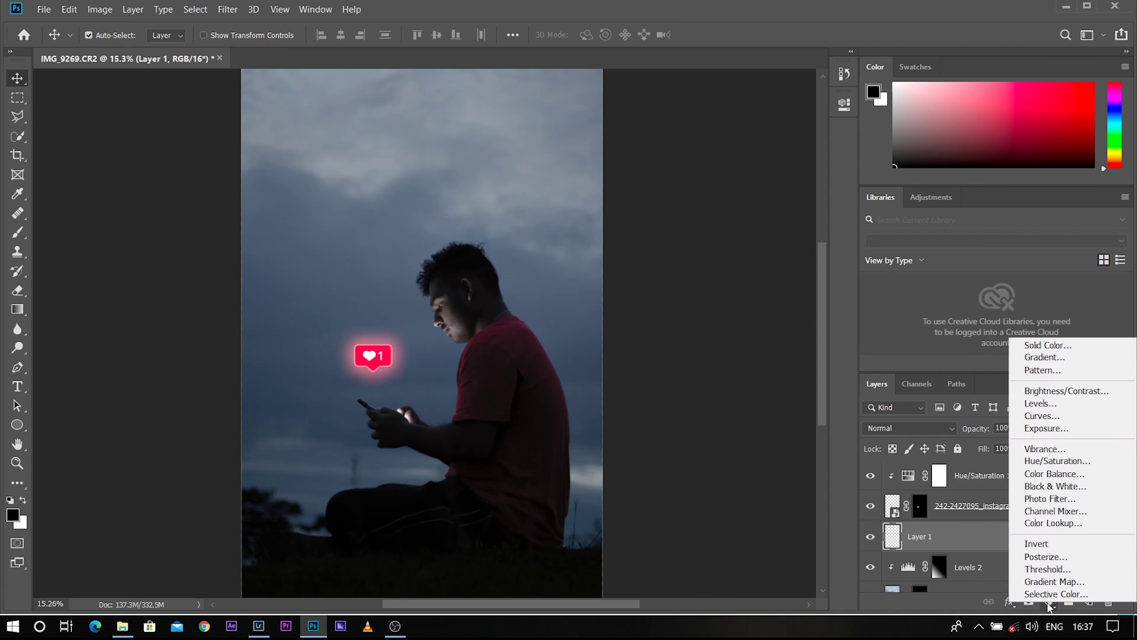
pyautogui.click(1049, 605)
pyautogui.rightClick(939, 535)
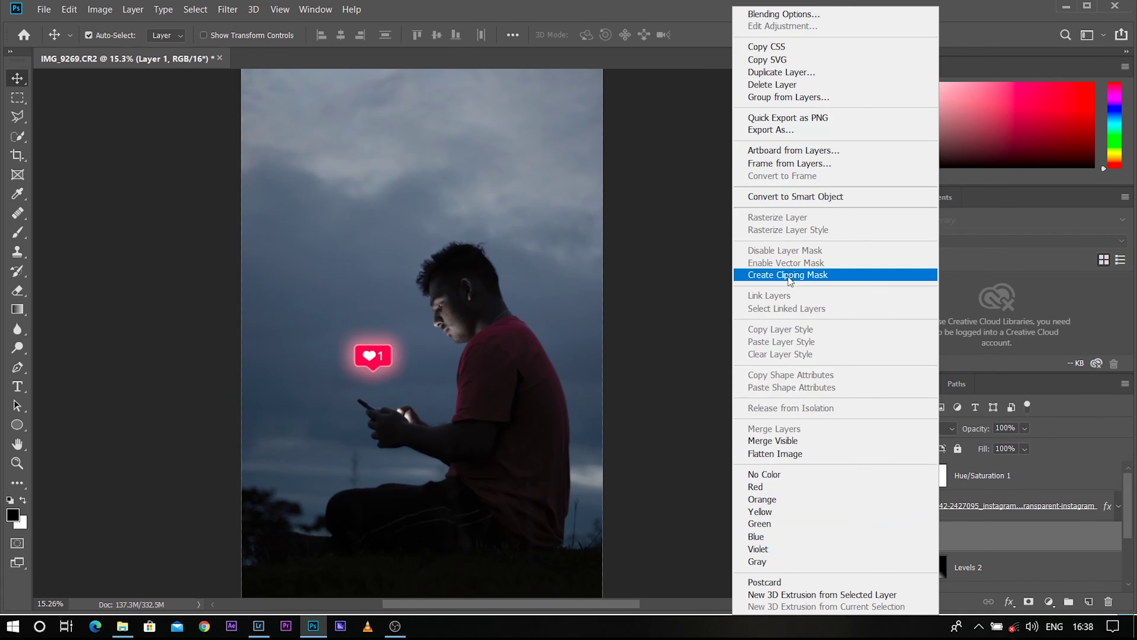
pyautogui.click(788, 274)
# Rename the new layer COLOUR and set its blend mode to Color
pyautogui.doubleClick(931, 536)
pyautogui.write('COLOUR')
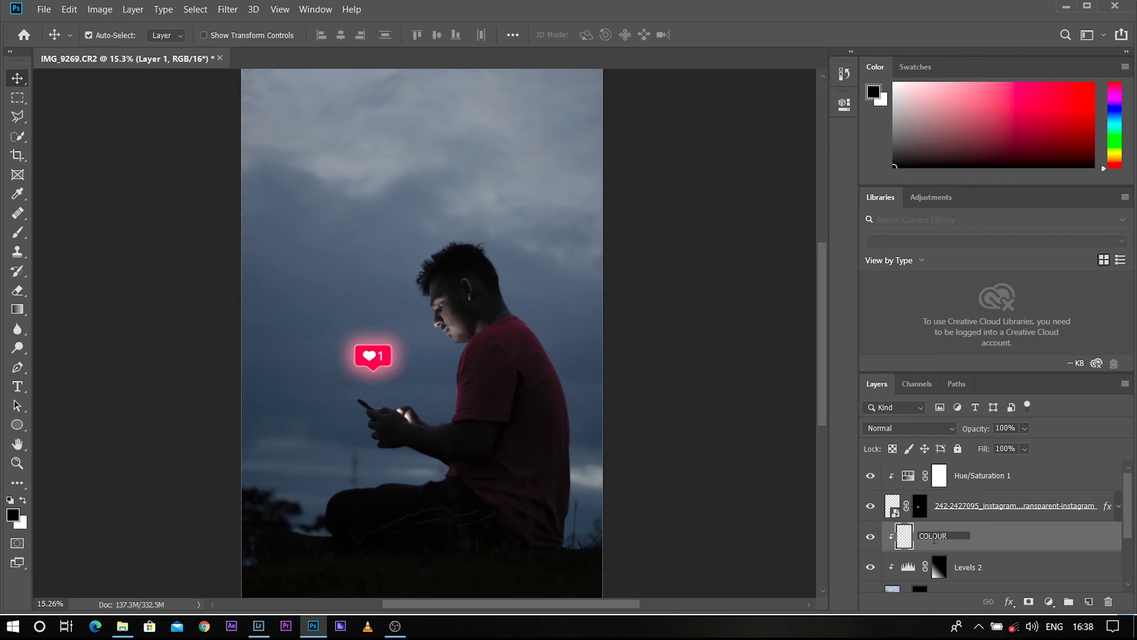
pyautogui.press('Return')
pyautogui.click(902, 429)
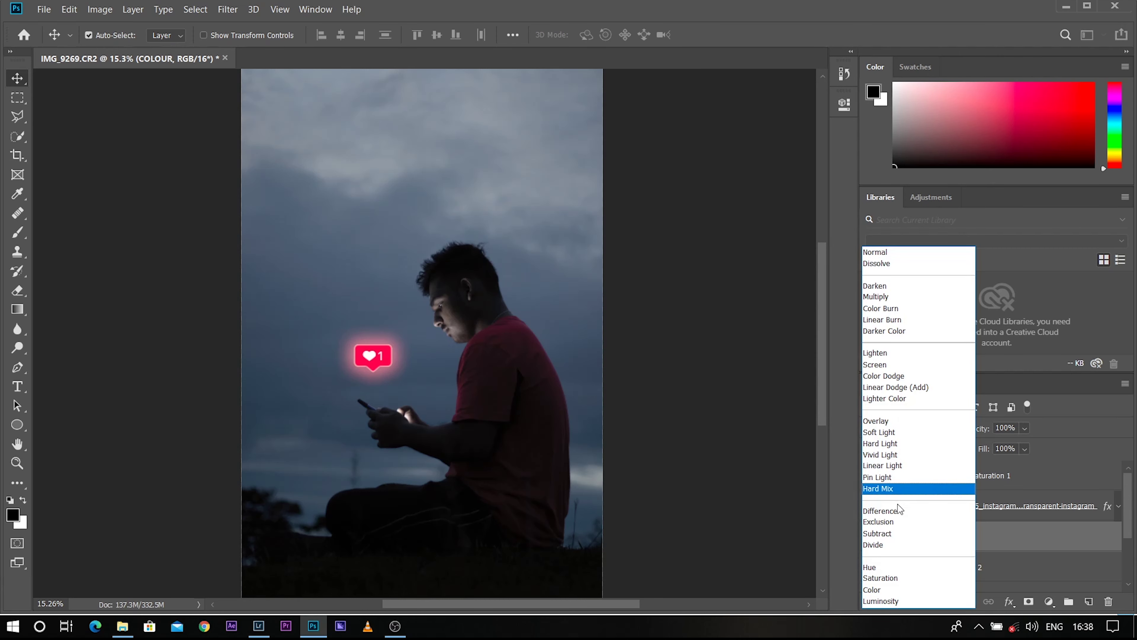
pyautogui.click(882, 590)
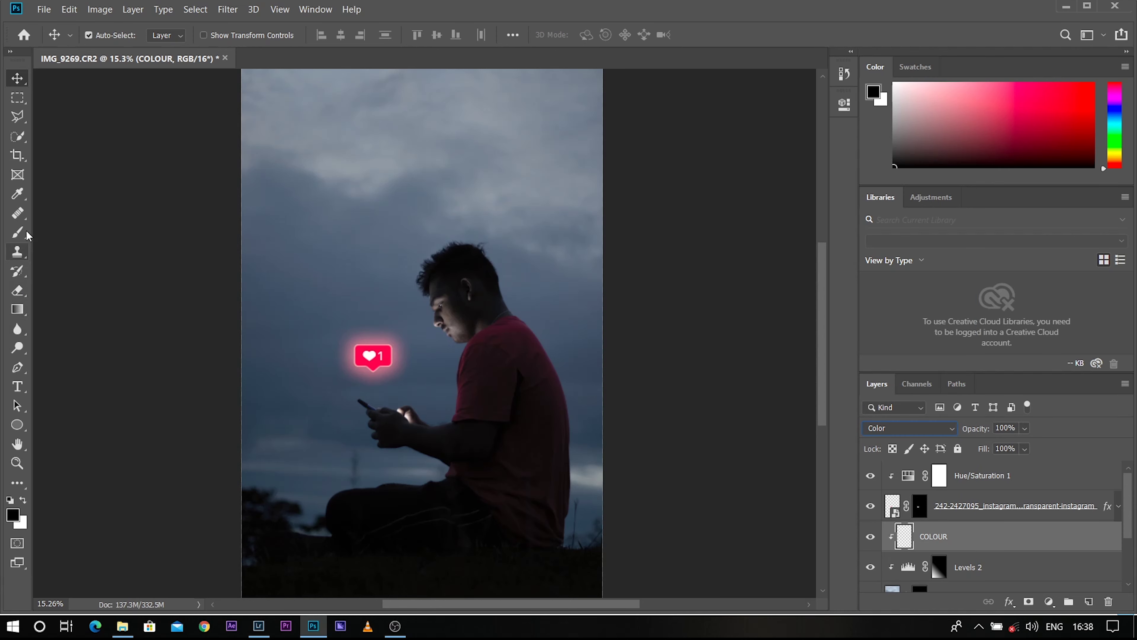
pyautogui.click(18, 232)
# Sample the heart icon's pink and paint it over the man's face, hands and hair edge
pyautogui.click(78, 231)
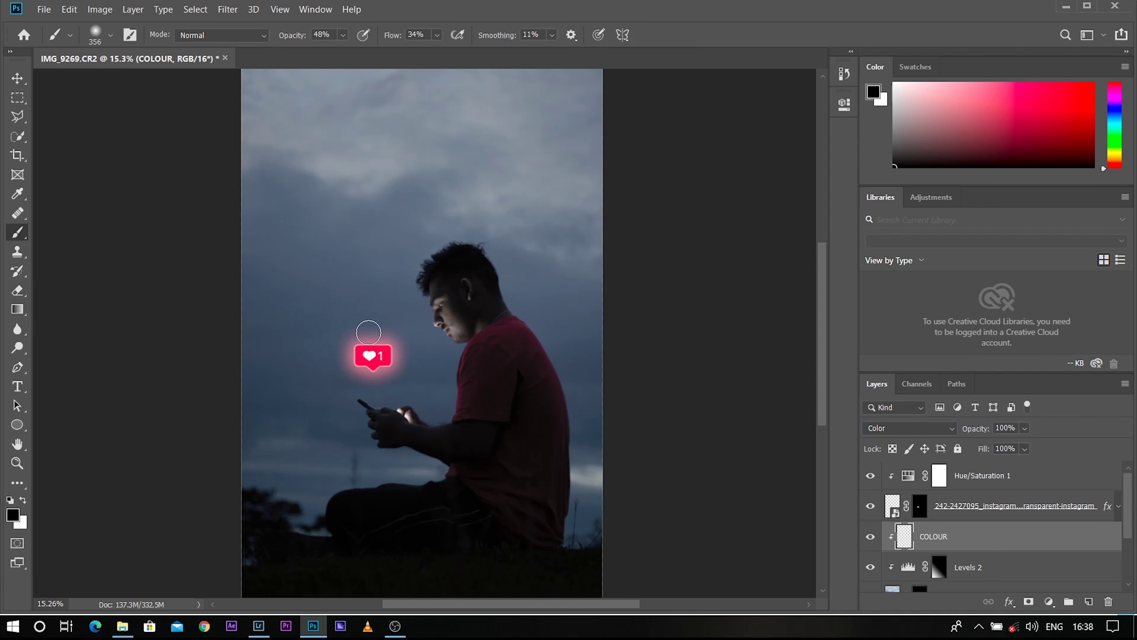
pyautogui.press('alt')
pyautogui.keyDown('alt'); pyautogui.click(384, 344); pyautogui.keyUp('alt')
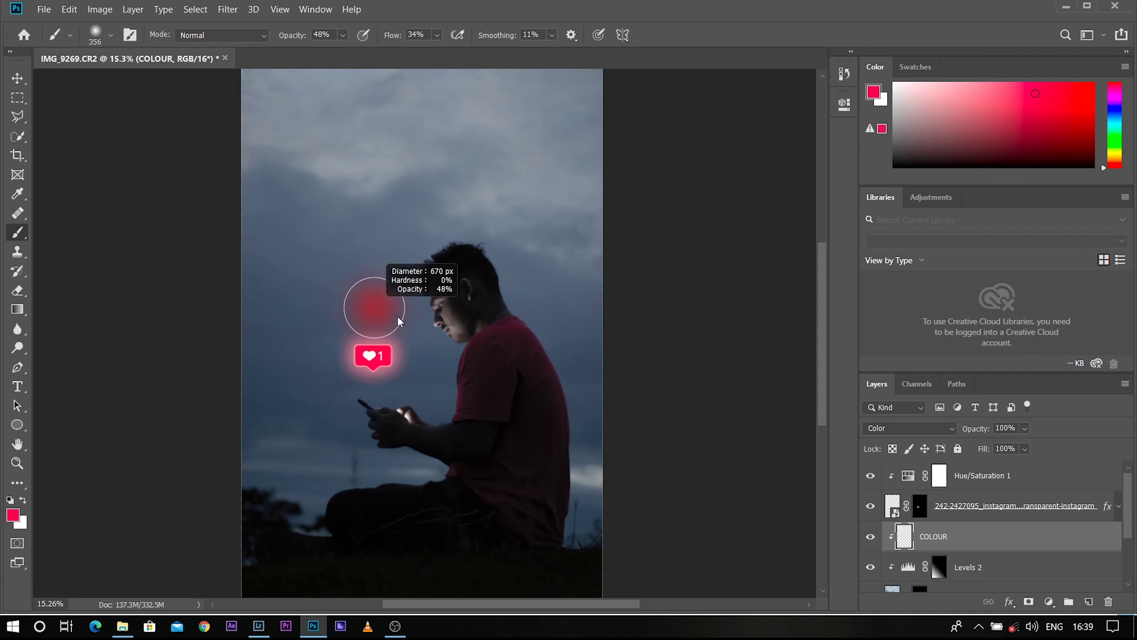
pyautogui.moveTo(409, 331)
pyautogui.mouseDown()
pyautogui.moveTo(426, 327)
pyautogui.moveTo(451, 394)
pyautogui.moveTo(423, 416)
pyautogui.moveTo(406, 398)
pyautogui.mouseUp()
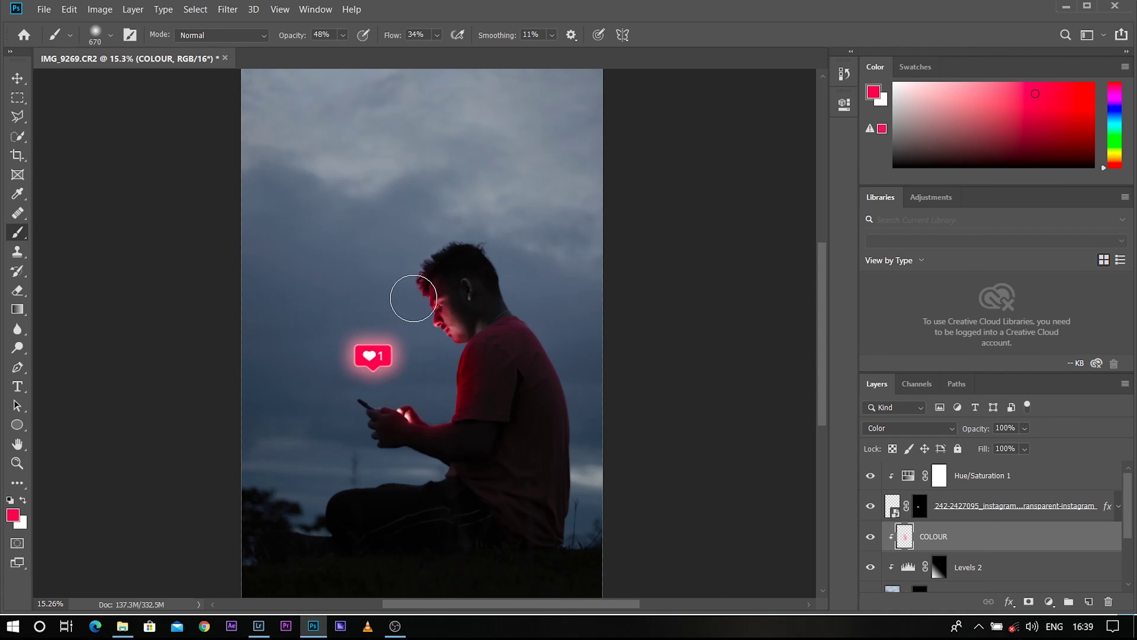
pyautogui.moveTo(413, 284)
pyautogui.mouseDown()
pyautogui.moveTo(421, 341)
pyautogui.moveTo(448, 329)
pyautogui.mouseUp()
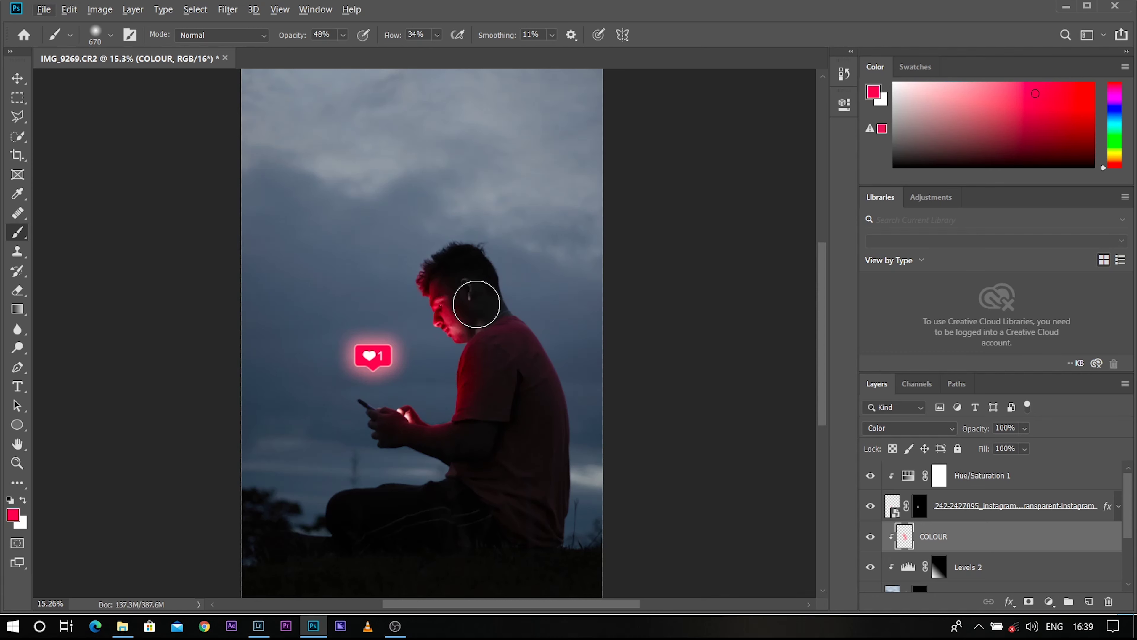
# Tint the phone and hands red, then toggle the COLOUR layer to compare the glow
pyautogui.click(21, 500)
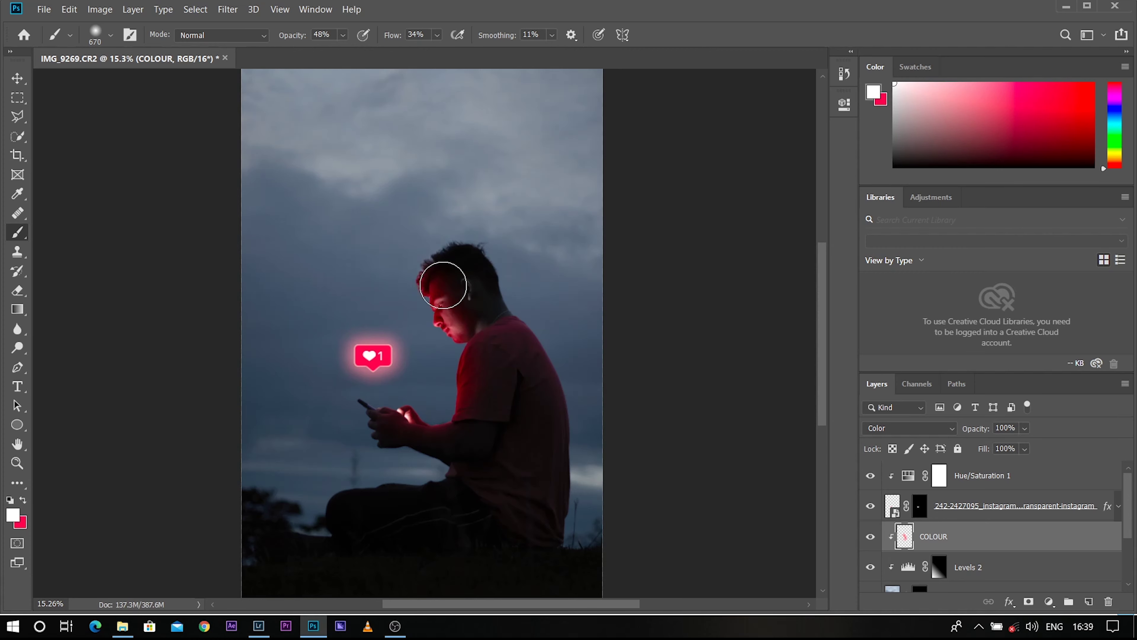
pyautogui.scroll(2, 446, 283)
pyautogui.scroll(3, 445, 283)
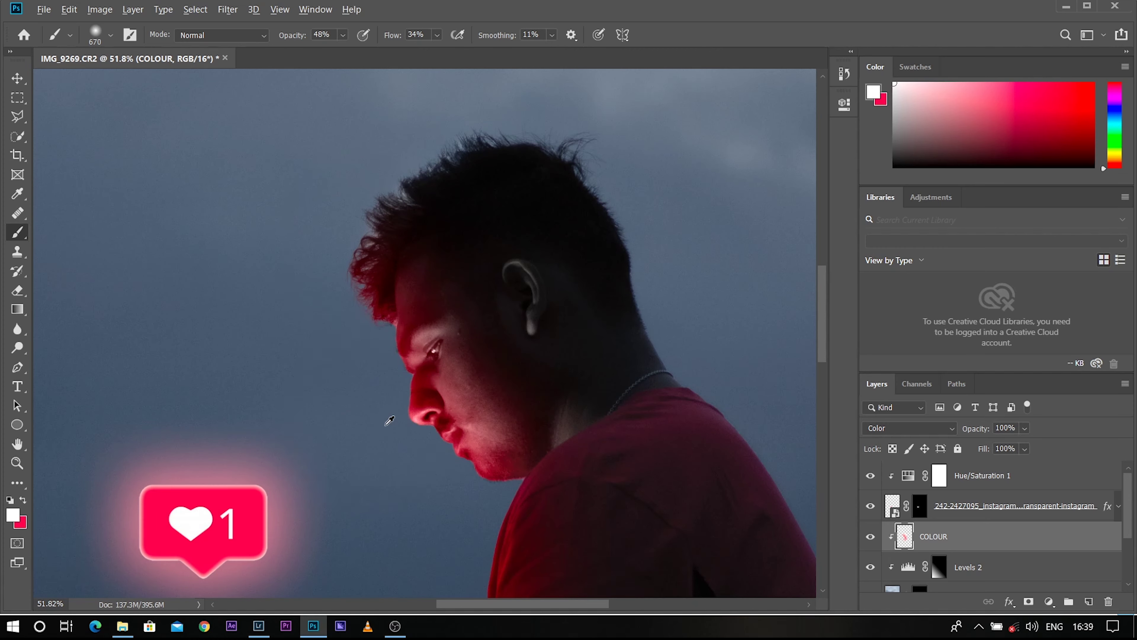
pyautogui.scroll(-3, 386, 419)
pyautogui.scroll(2, 391, 447)
pyautogui.scroll(2, 418, 355)
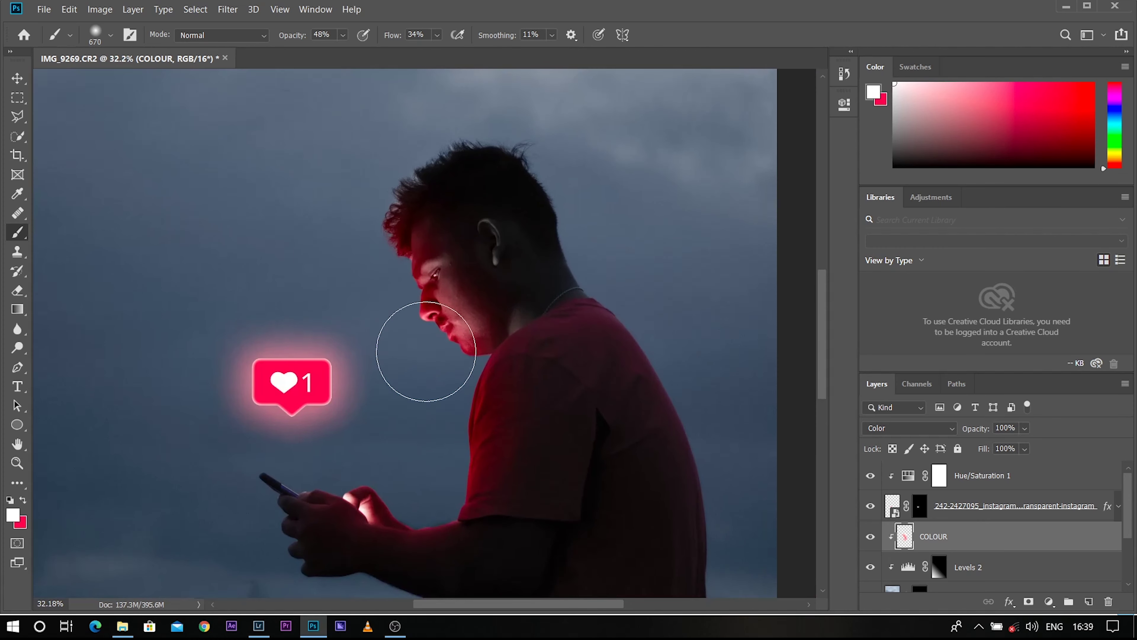
pyautogui.click(23, 500)
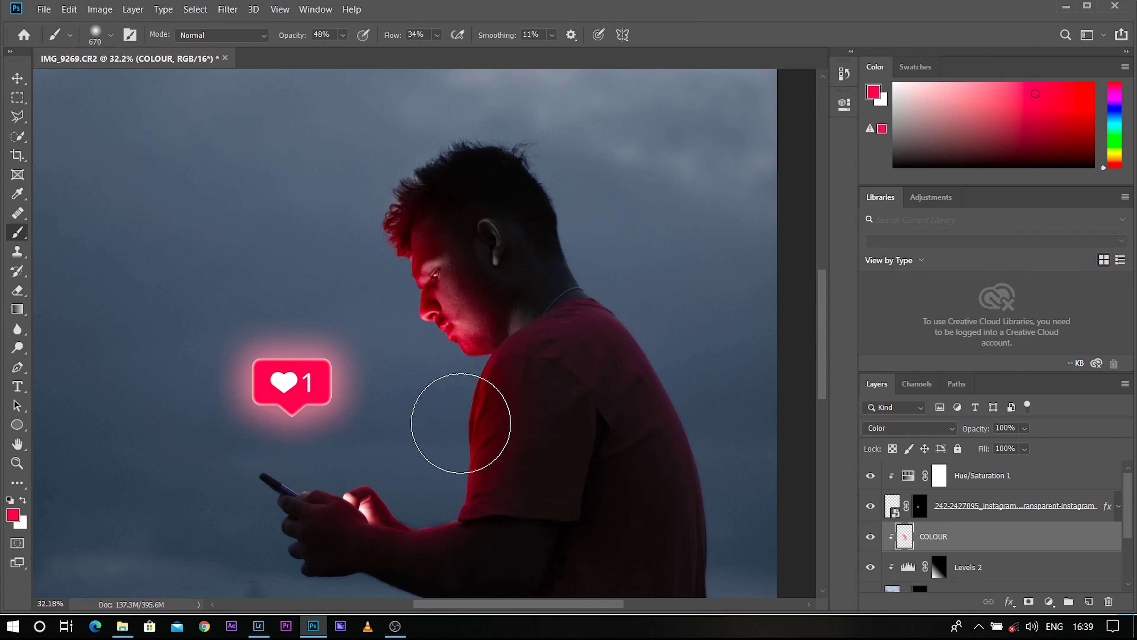
pyautogui.moveTo(372, 475)
pyautogui.mouseDown()
pyautogui.moveTo(287, 436)
pyautogui.moveTo(335, 462)
pyautogui.mouseUp()
pyautogui.hotkey('ctrl', '0')
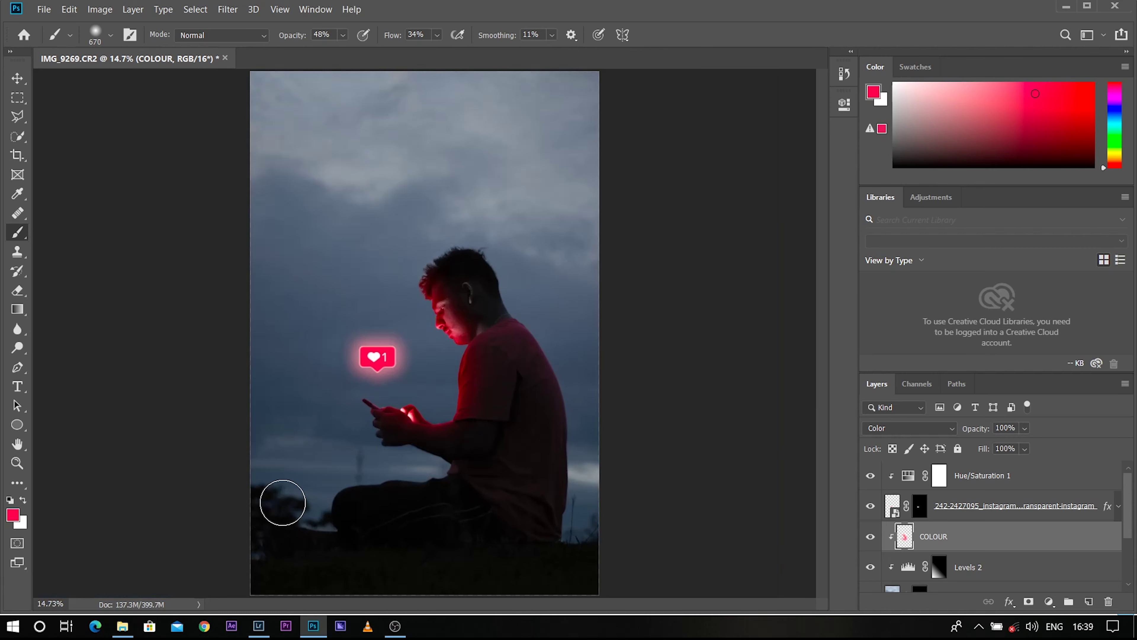
pyautogui.click(870, 536)
pyautogui.click(870, 537)
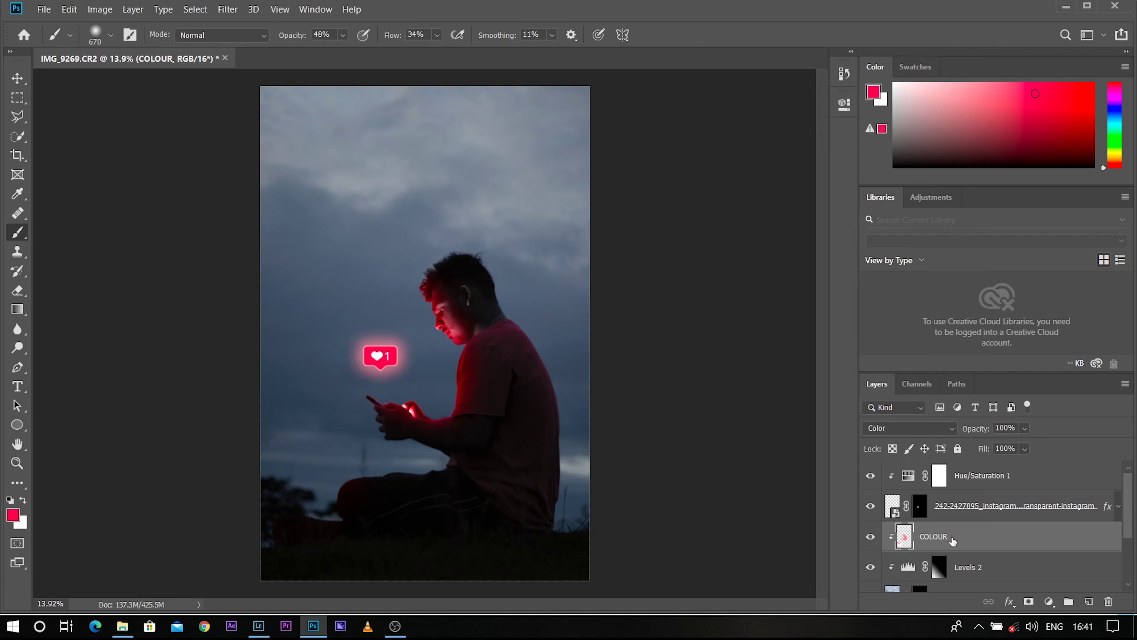
# Add a Hue/Saturation 2 adjustment above COLOUR with Hue +6 and Saturation -7
pyautogui.click(1043, 607)
pyautogui.click(1038, 465)
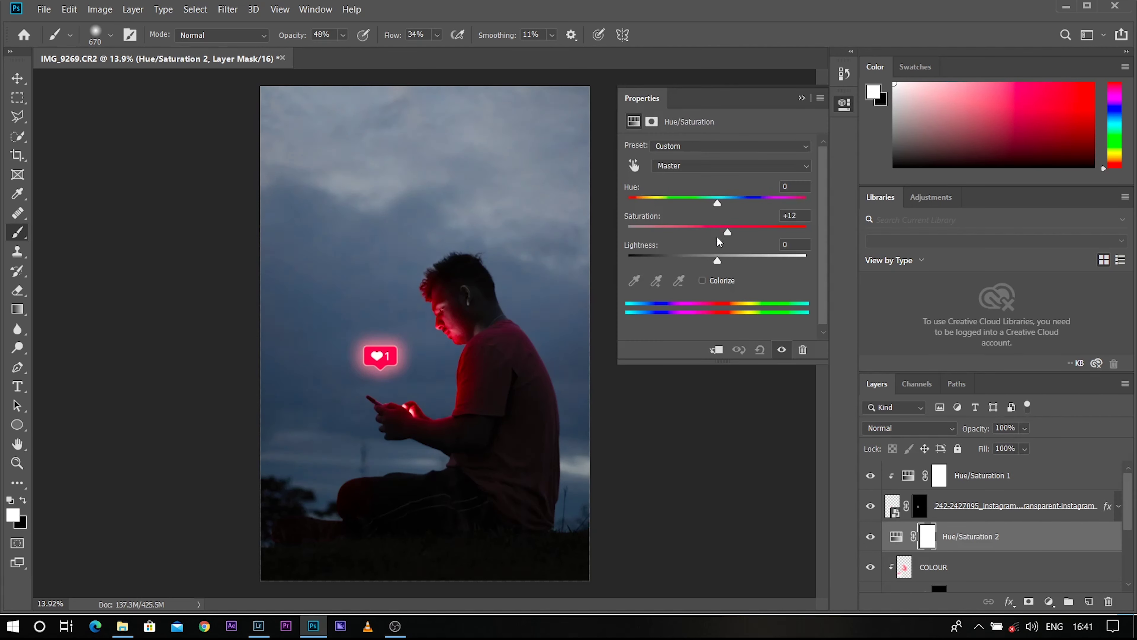
pyautogui.moveTo(713, 239); pyautogui.dragTo(724, 203)
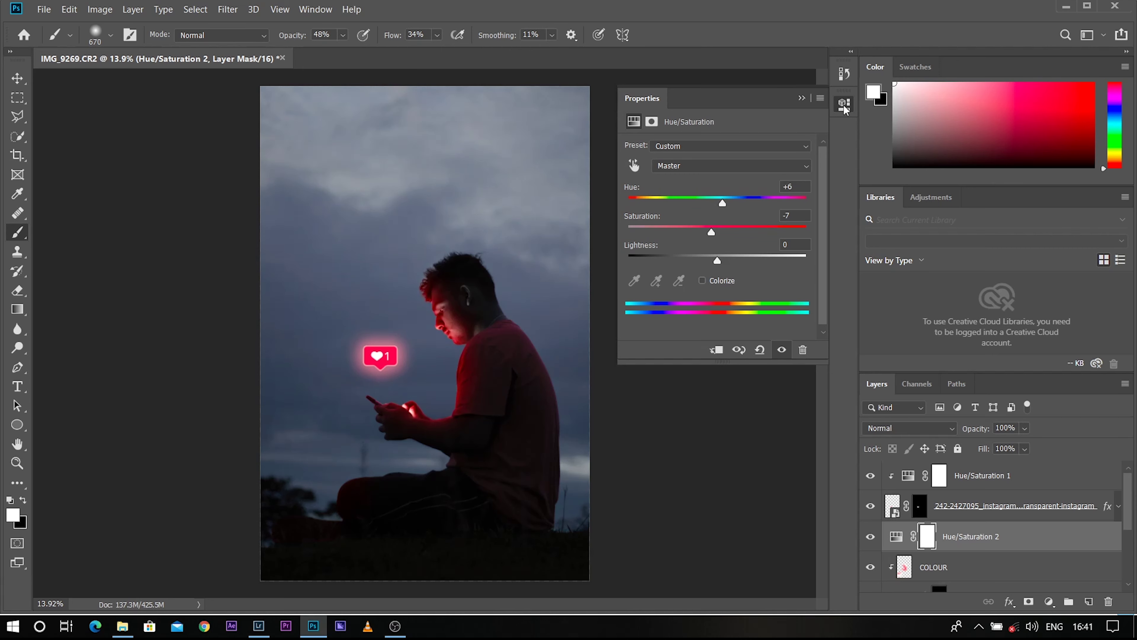
pyautogui.click(801, 98)
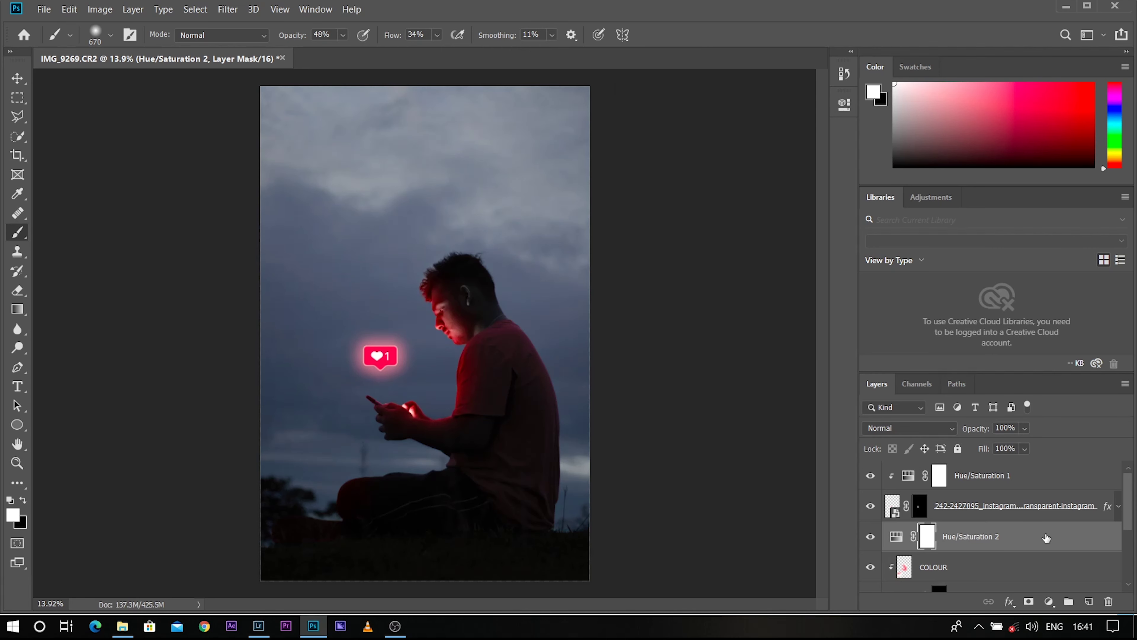
pyautogui.click(1008, 566)
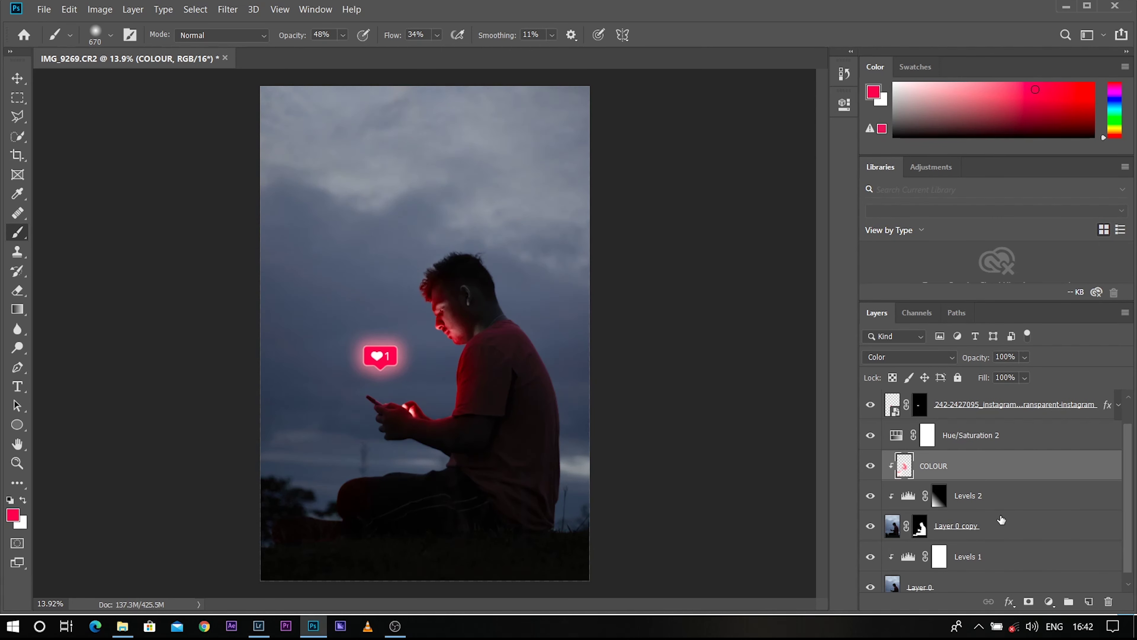
# Add a new layer named COLOUR2, clipped to the layer below, in Overlay blend mode
pyautogui.click(1091, 600)
pyautogui.rightClick(1001, 472)
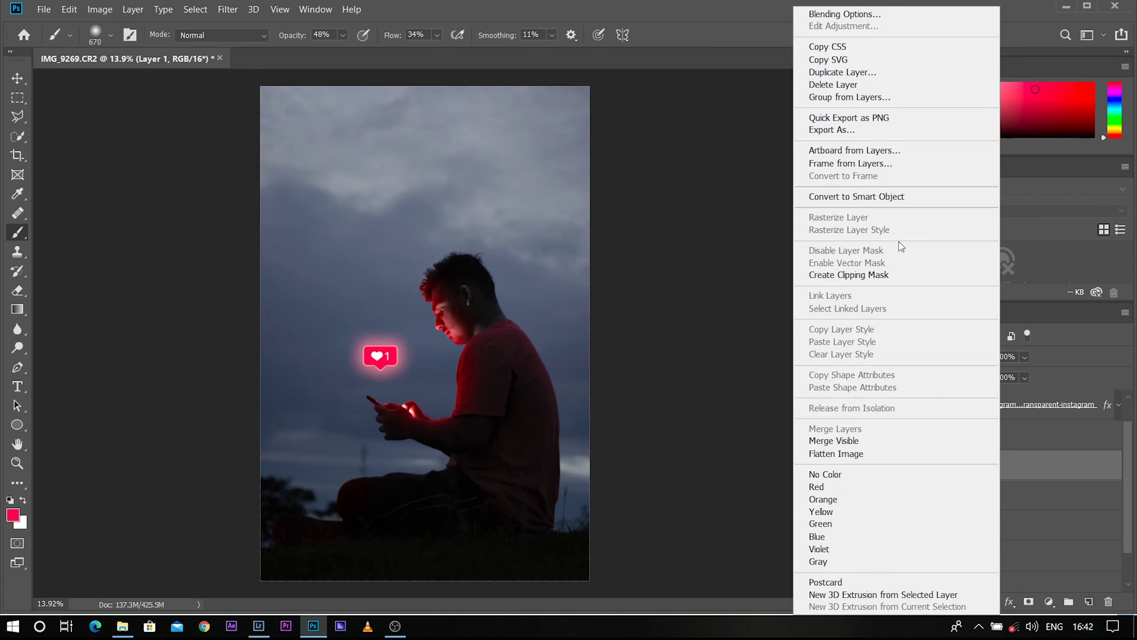
pyautogui.click(857, 273)
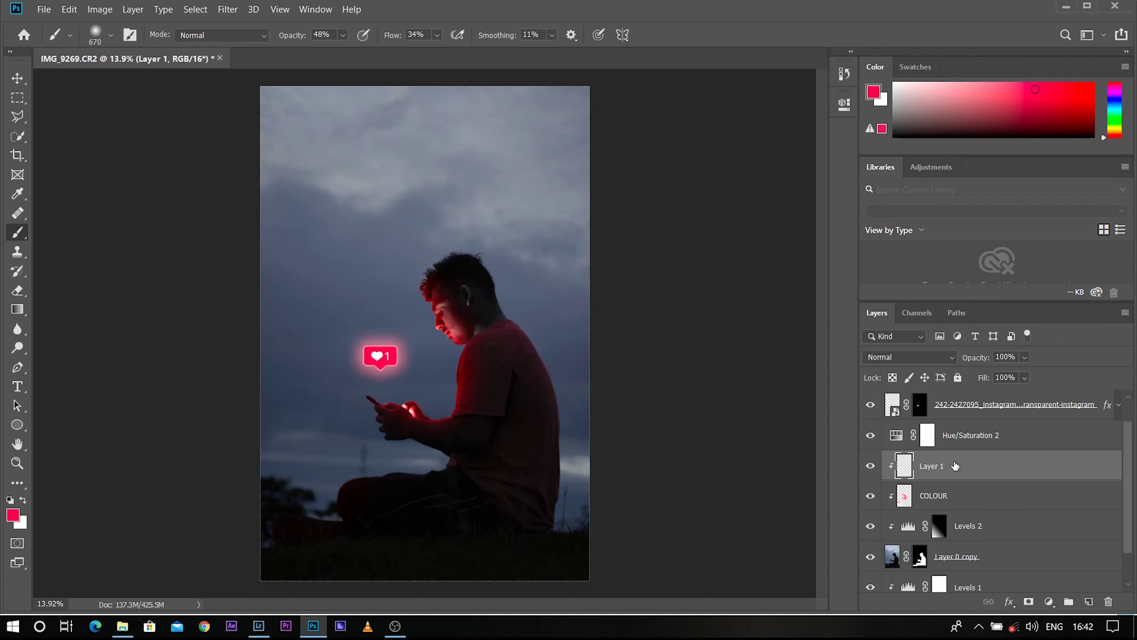
pyautogui.doubleClick(931, 466)
pyautogui.write('COLOUR2')
pyautogui.press('Return')
pyautogui.click(900, 357)
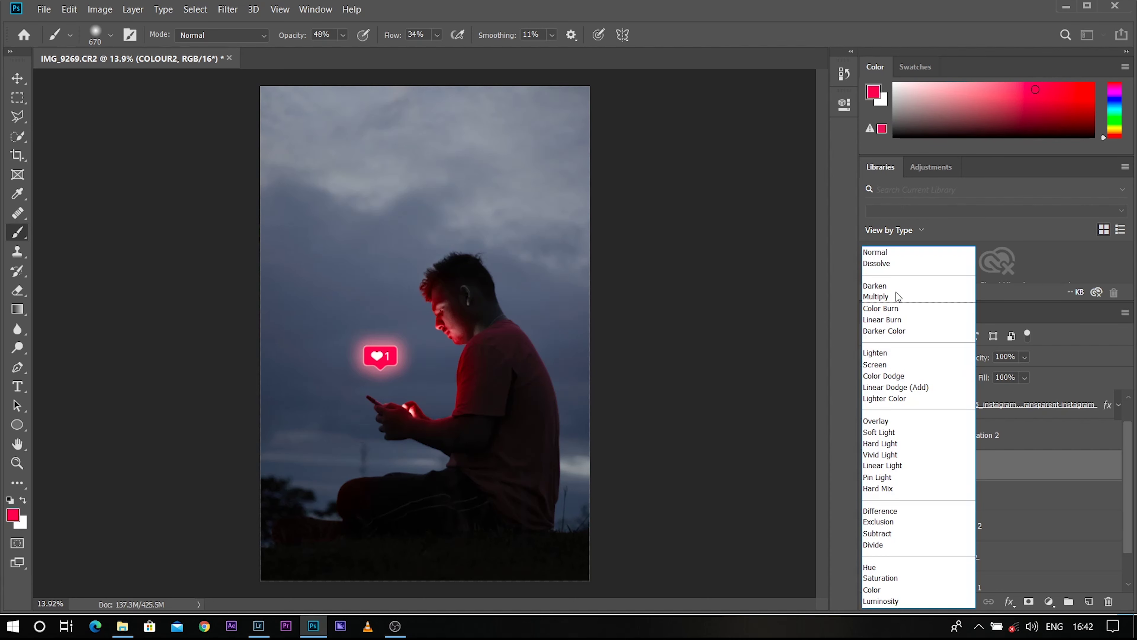
pyautogui.click(888, 424)
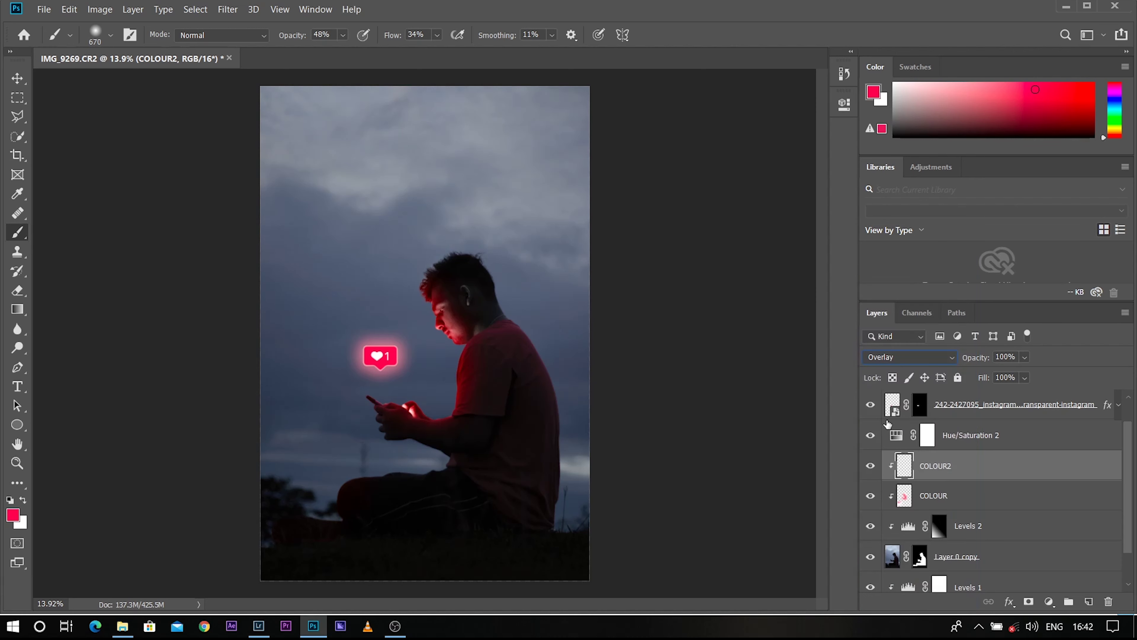
# Enlarge the standard brush to 1543 px for painting red on the figure
pyautogui.rightClick(21, 238)
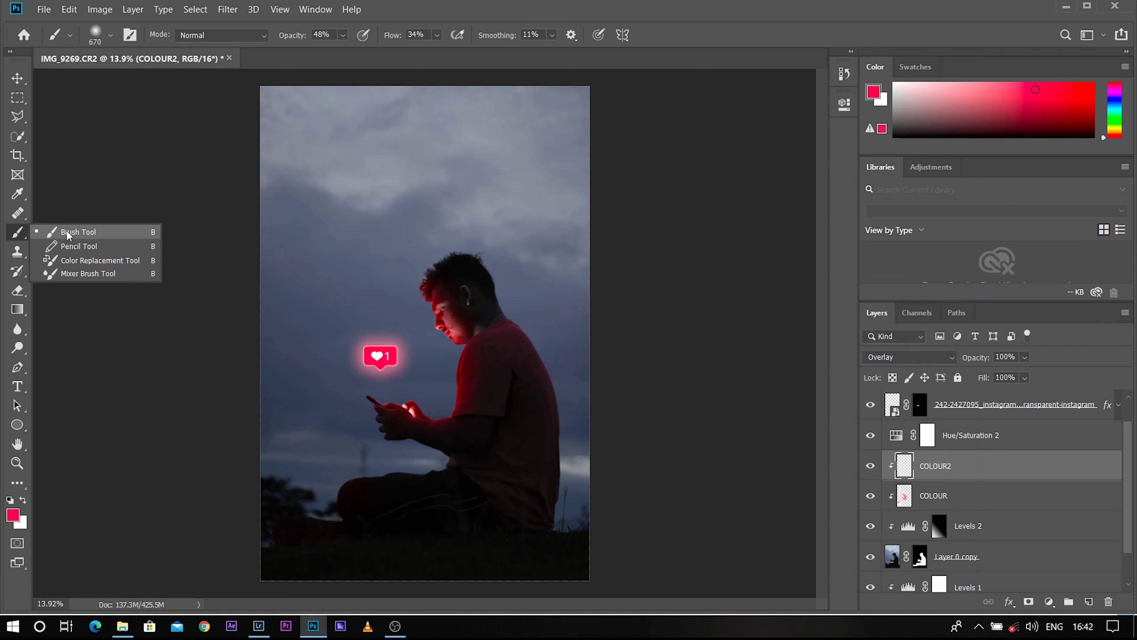
pyautogui.click(83, 237)
pyautogui.keyDown('alt'); pyautogui.rightClick(366, 338); pyautogui.keyUp('alt')
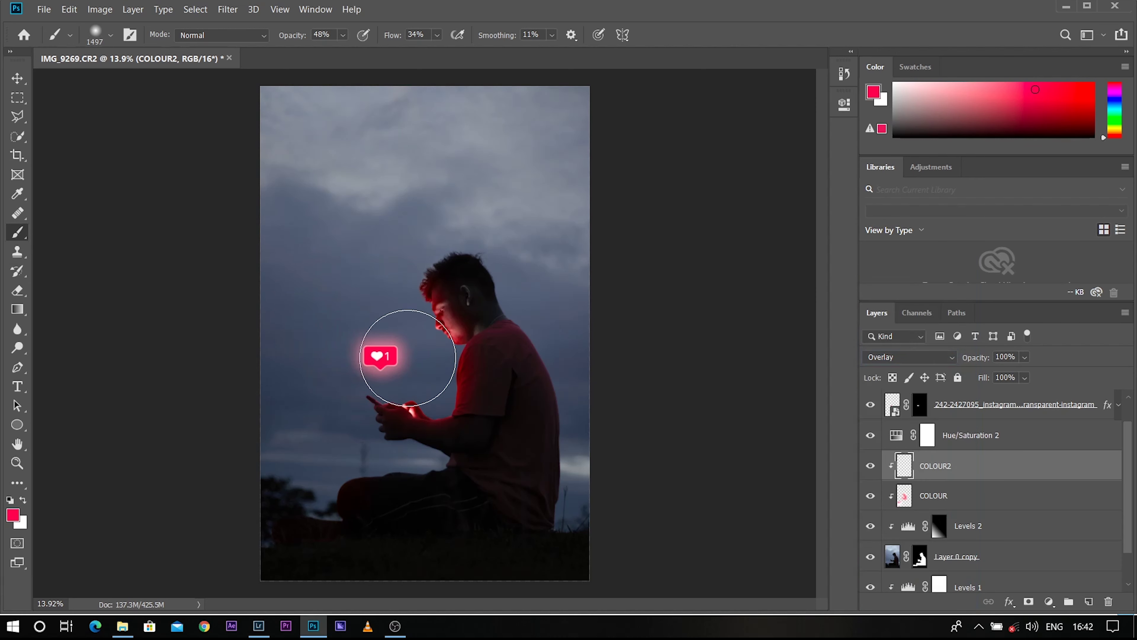
pyautogui.keyDown('alt'); pyautogui.rightClick(383, 345); pyautogui.keyUp('alt')
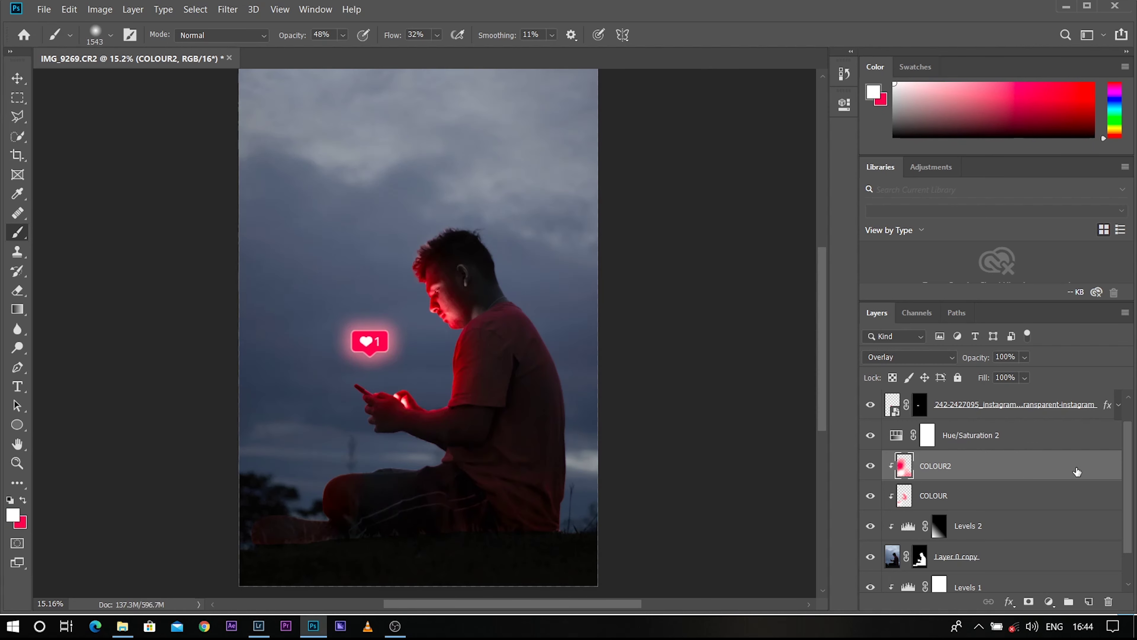
# Fade the COLOUR2 layer to 67% opacity
pyautogui.scroll(1, 1077, 471)
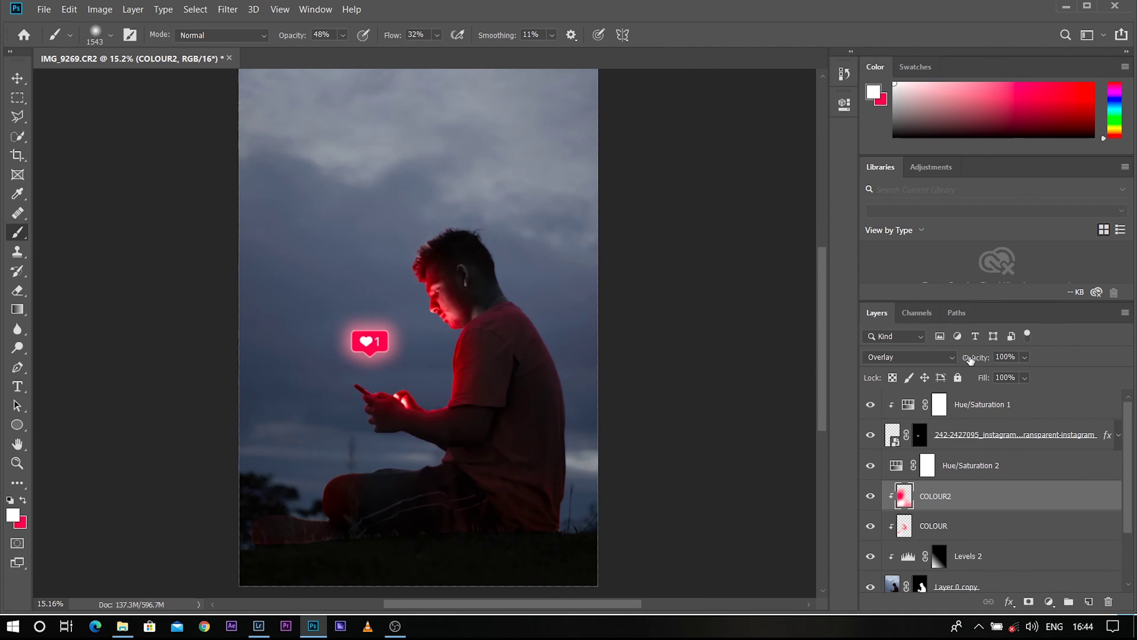
pyautogui.moveTo(978, 360); pyautogui.dragTo(943, 368)
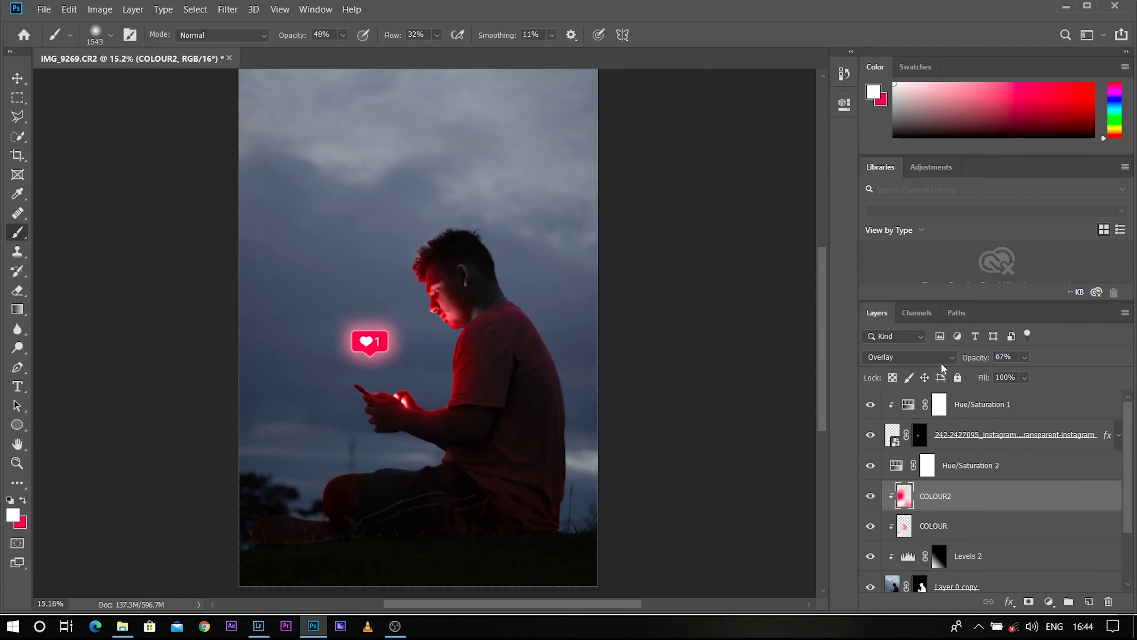
pyautogui.click(18, 78)
# Adjust the Levels 2 white output level to 112
pyautogui.scroll(-3, 476, 380)
pyautogui.scroll(2, 475, 378)
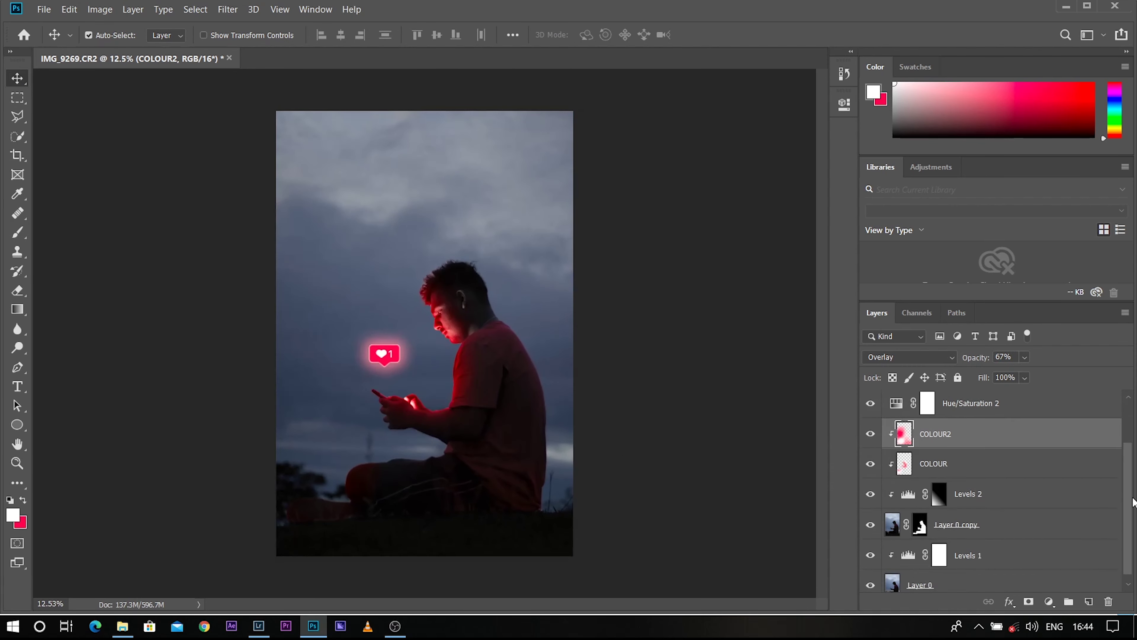
pyautogui.scroll(-2, 1127, 461)
pyautogui.doubleClick(908, 505)
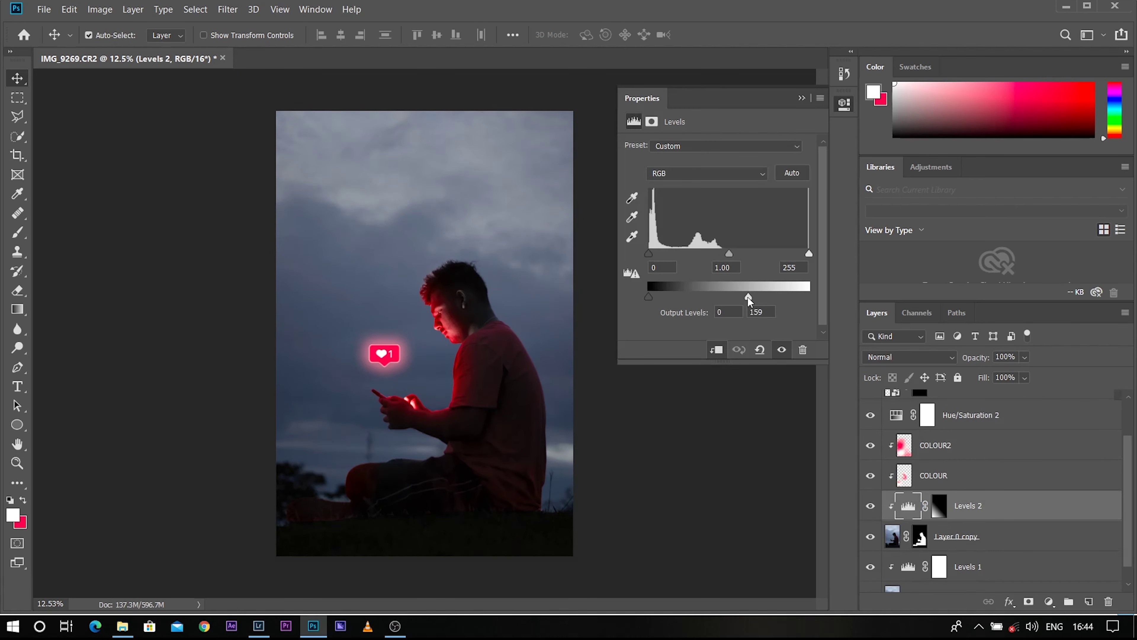
pyautogui.moveTo(708, 305); pyautogui.dragTo(719, 305)
pyautogui.click(803, 99)
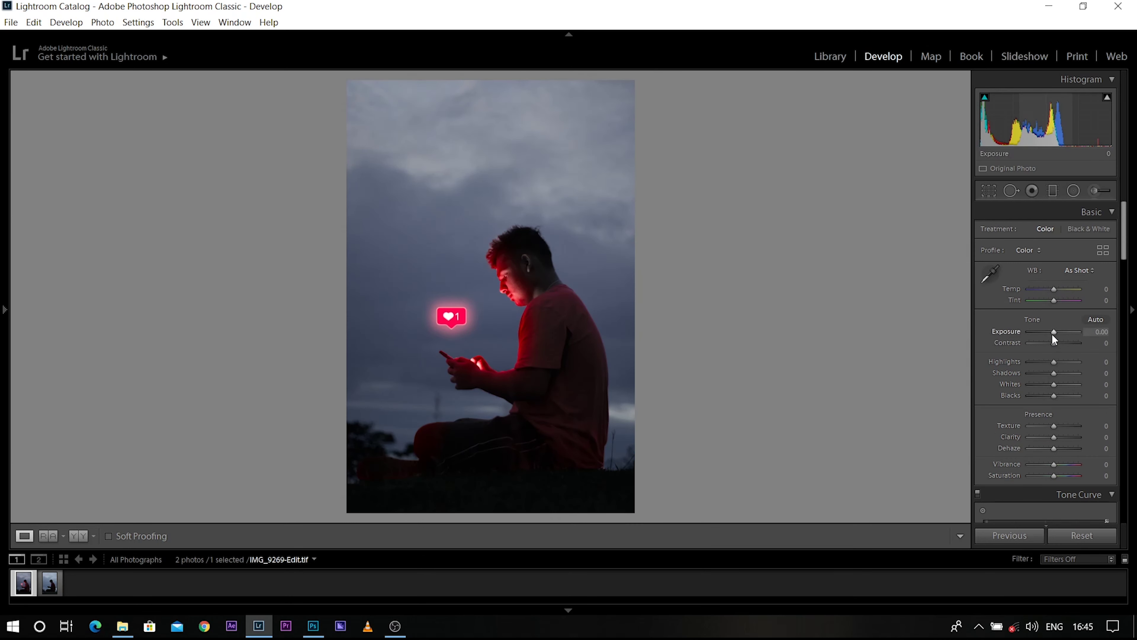
# Set the Basic panel to Exposure +0.10, Whites +26 and Blacks −19
pyautogui.moveTo(1054, 331)
pyautogui.mouseDown()
pyautogui.moveTo(1055, 305)
pyautogui.moveTo(1048, 334)
pyautogui.mouseUp()
pyautogui.scroll(-1, 1124, 248)
pyautogui.scroll(-1, 1124, 248)
# Add a tone curve point that pulls the shadows down, then pick the Adjustment Brush
pyautogui.scroll(-3, 1054, 385)
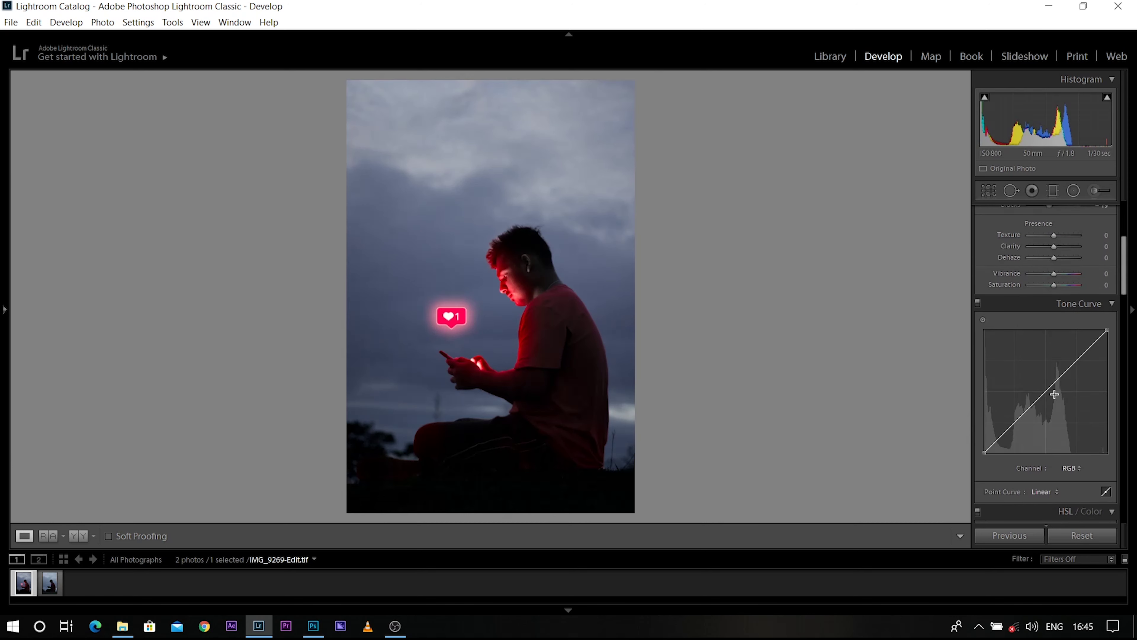
pyautogui.click(1044, 391)
pyautogui.moveTo(1013, 420); pyautogui.dragTo(1014, 426)
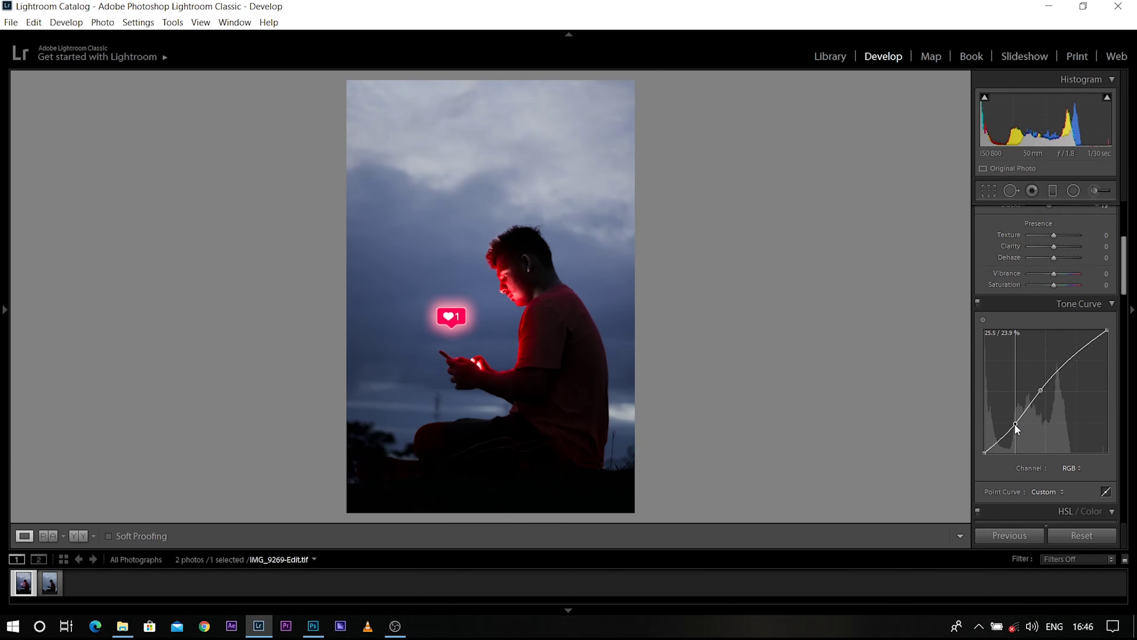
pyautogui.scroll(4, 1092, 251)
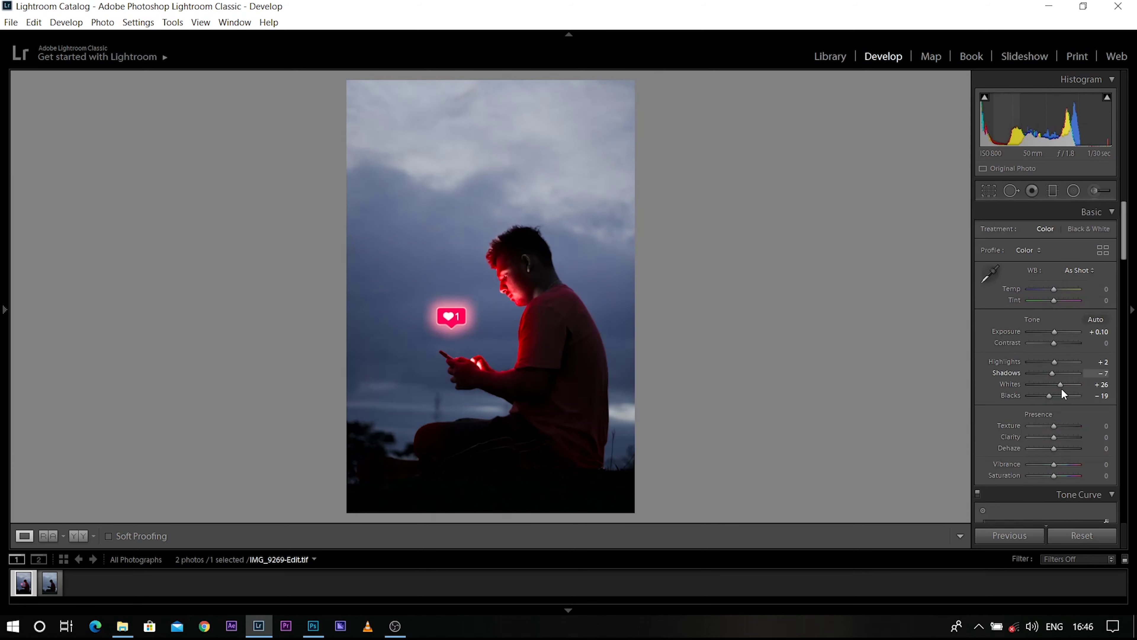
pyautogui.click(1094, 191)
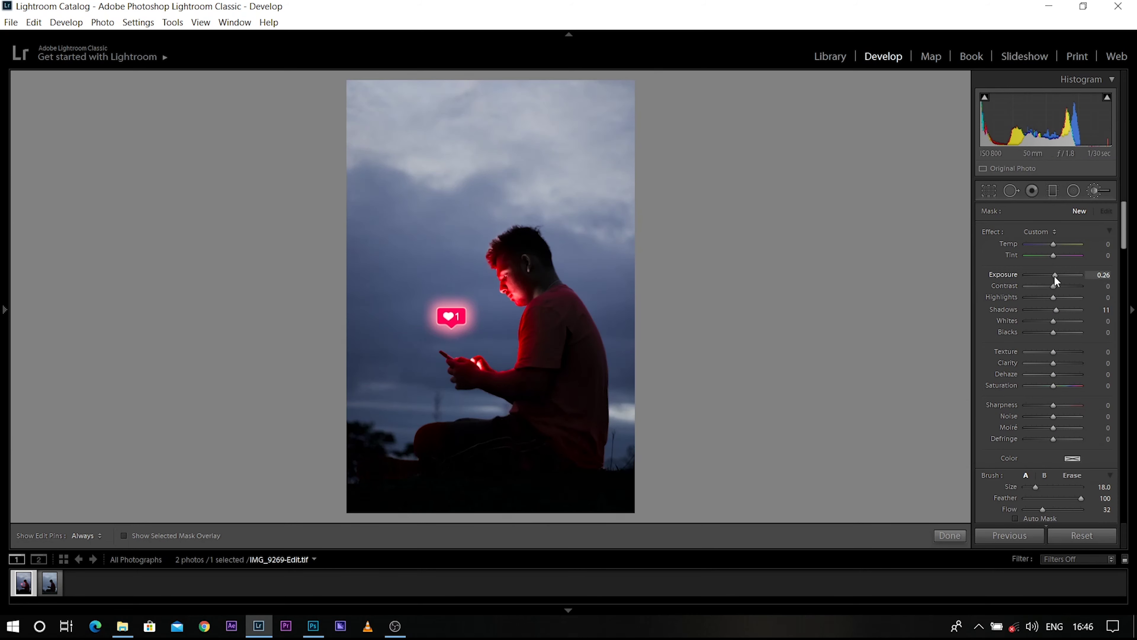
# Brush the dark lower foreground with exposure 1.02, shadows 35, dehaze 13 and saturation −26
pyautogui.moveTo(1056, 280); pyautogui.dragTo(1058, 280)
pyautogui.press('h')
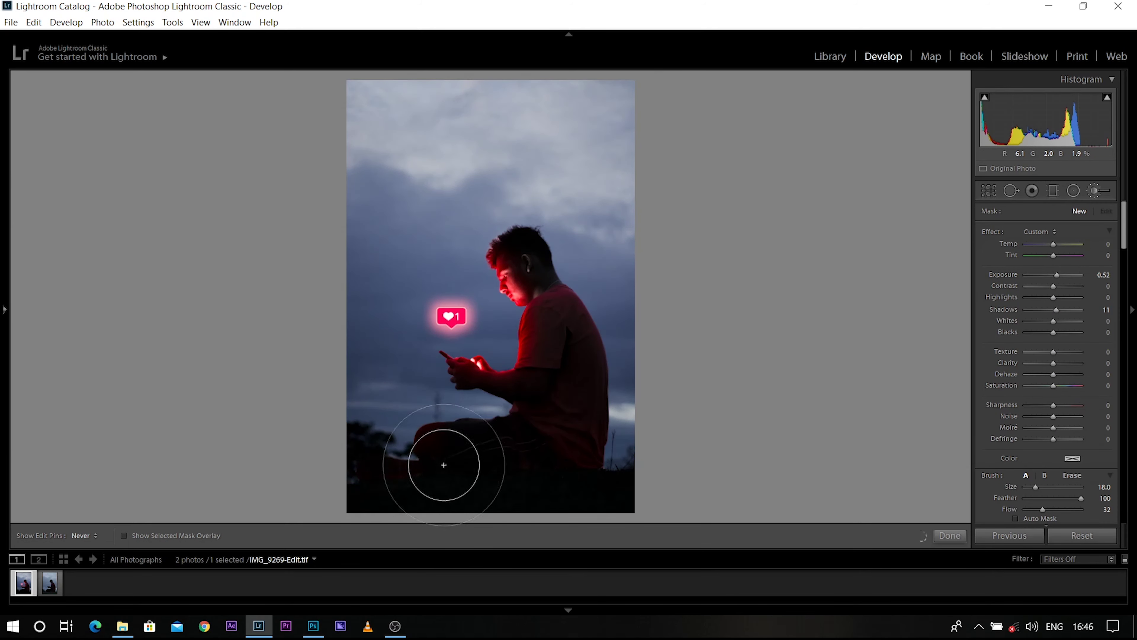
pyautogui.moveTo(585, 470); pyautogui.dragTo(370, 491)
pyautogui.press('h')
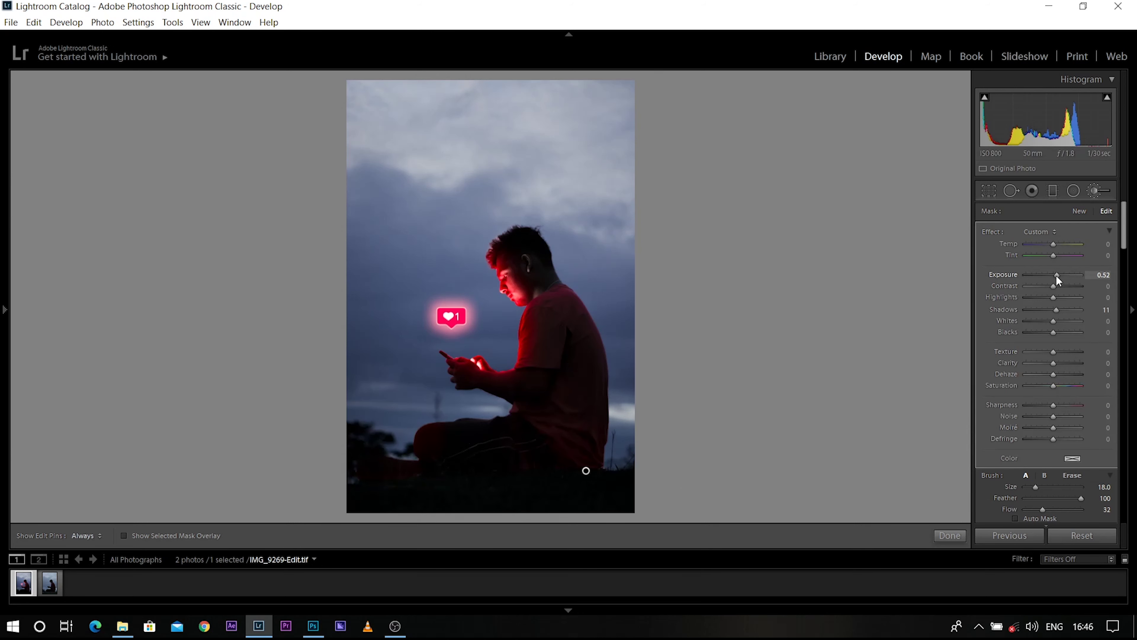
pyautogui.moveTo(1056, 276); pyautogui.dragTo(1058, 276)
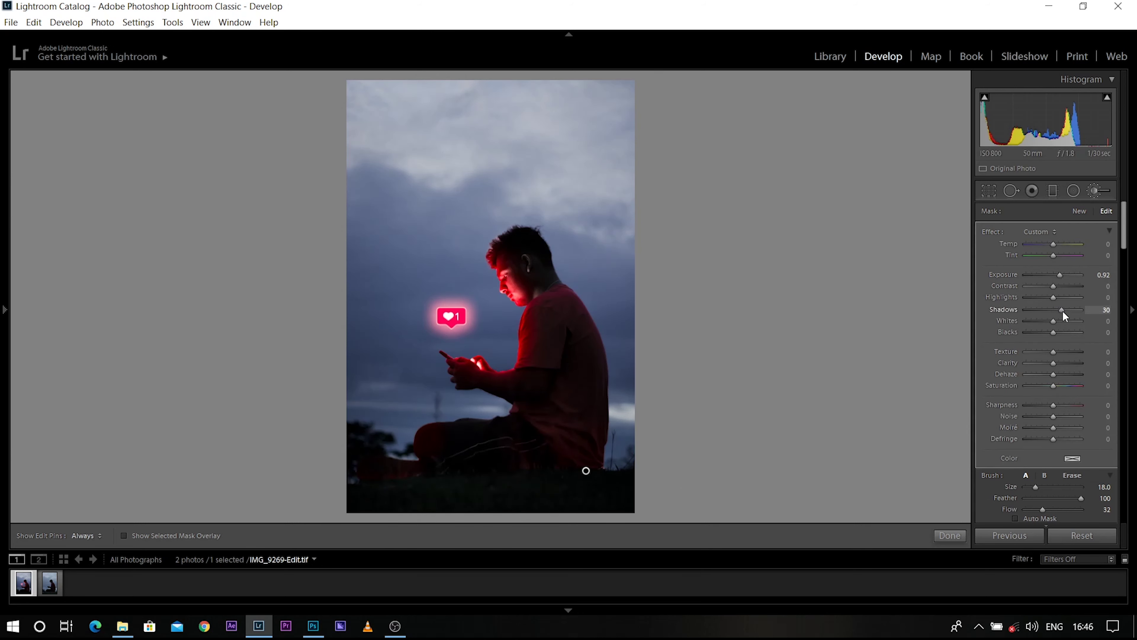
pyautogui.click(1062, 310)
pyautogui.moveTo(1058, 275); pyautogui.dragTo(1059, 274)
pyautogui.moveTo(1052, 384); pyautogui.dragTo(1045, 386)
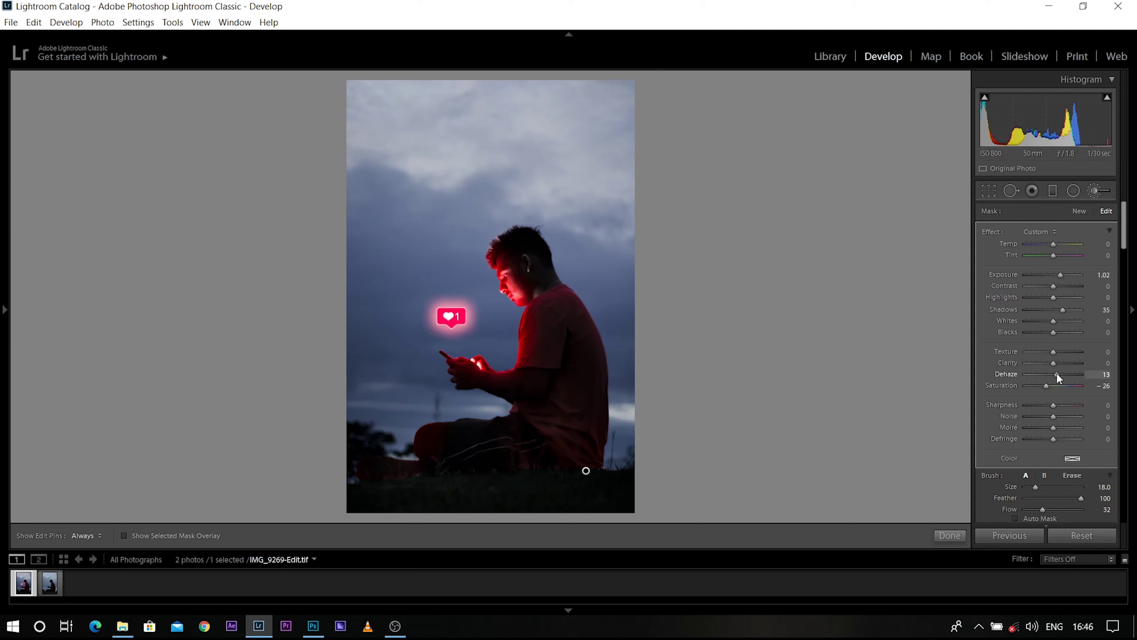
pyautogui.click(950, 535)
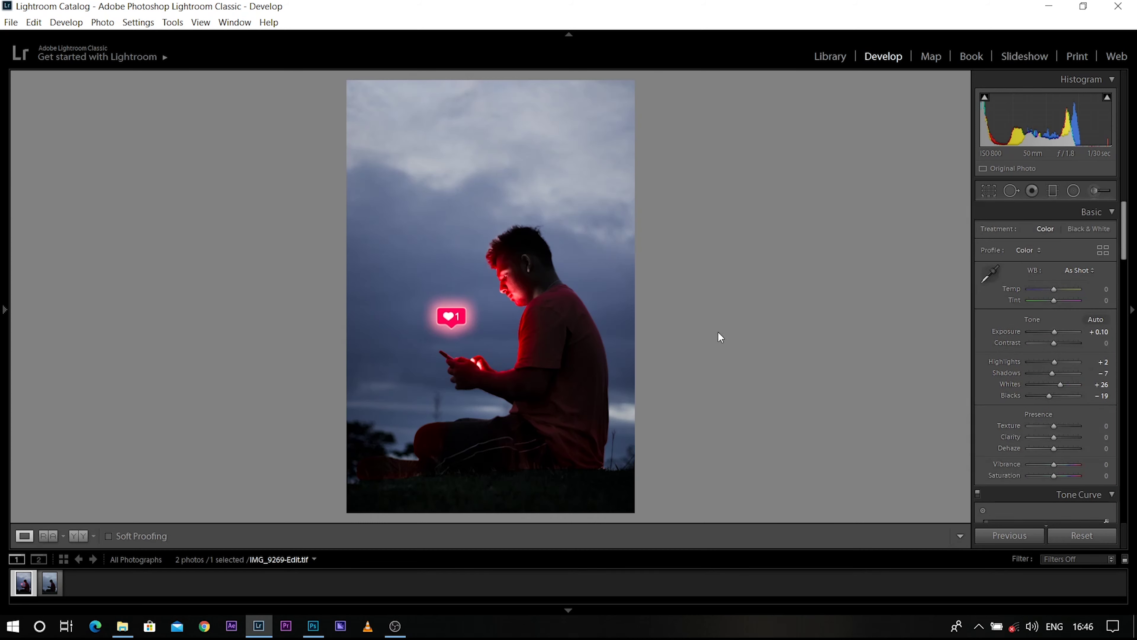
# View the photo at full size and set sharpening Amount 9 with raised Masking
pyautogui.click(522, 285)
pyautogui.moveTo(1124, 235); pyautogui.dragTo(1129, 345)
pyautogui.scroll(-1, 1075, 354)
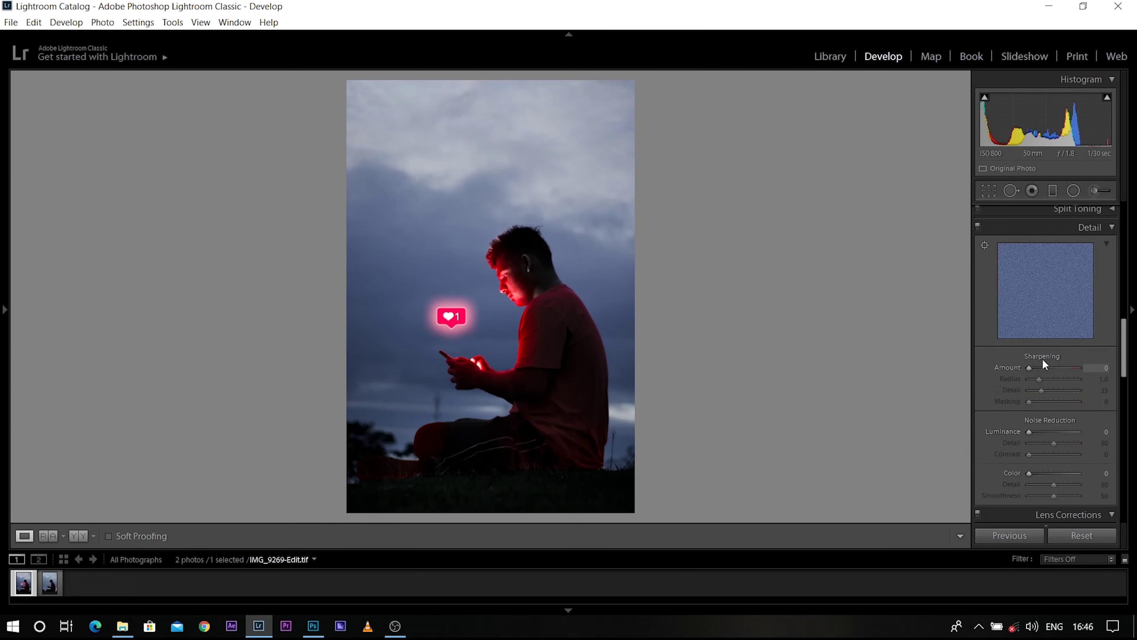
pyautogui.click(1034, 369)
pyautogui.moveTo(1028, 402)
pyautogui.keyDown('alt'); pyautogui.mouseDown()
pyautogui.moveTo(1060, 403)
pyautogui.moveTo(1041, 433)
pyautogui.moveTo(1055, 402)
pyautogui.mouseUp(); pyautogui.keyUp('alt')
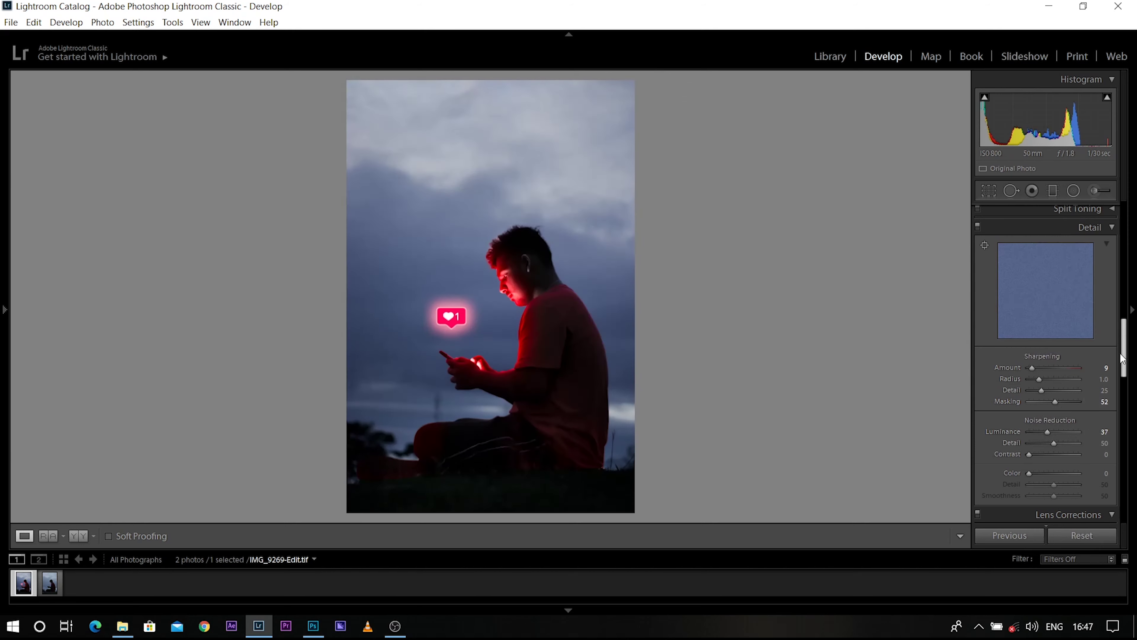
# Enable lens profile corrections, set sharpening Masking 44 and Blue Primary Hue −29
pyautogui.moveTo(1123, 350); pyautogui.dragTo(1121, 504)
pyautogui.click(984, 435)
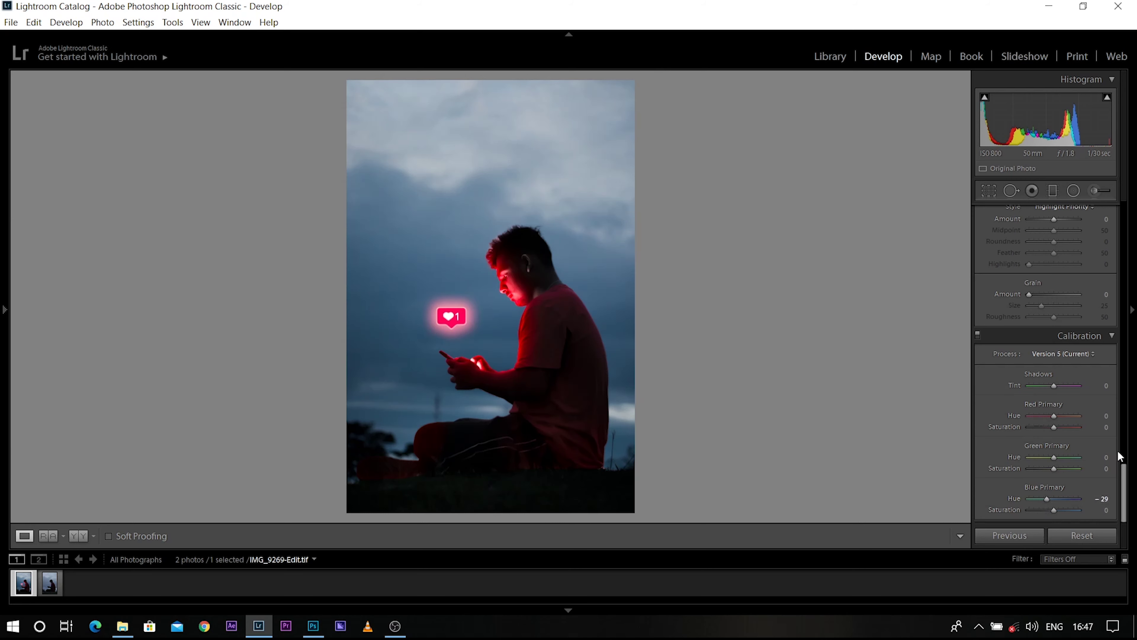
pyautogui.moveTo(1124, 468); pyautogui.dragTo(1124, 349)
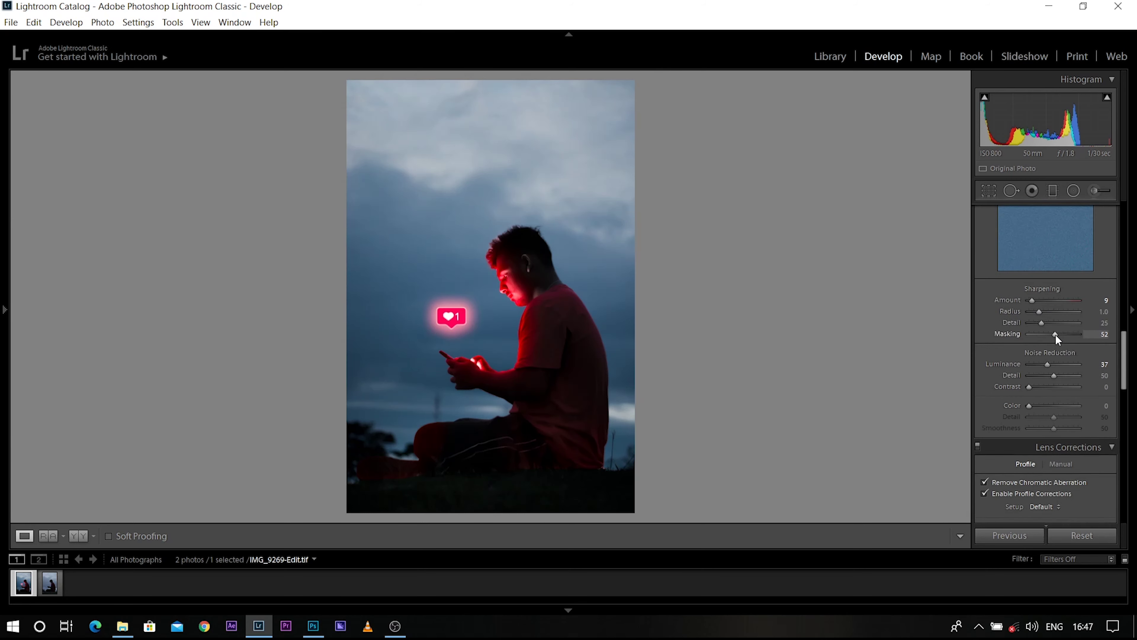
pyautogui.moveTo(1056, 334); pyautogui.dragTo(1037, 389)
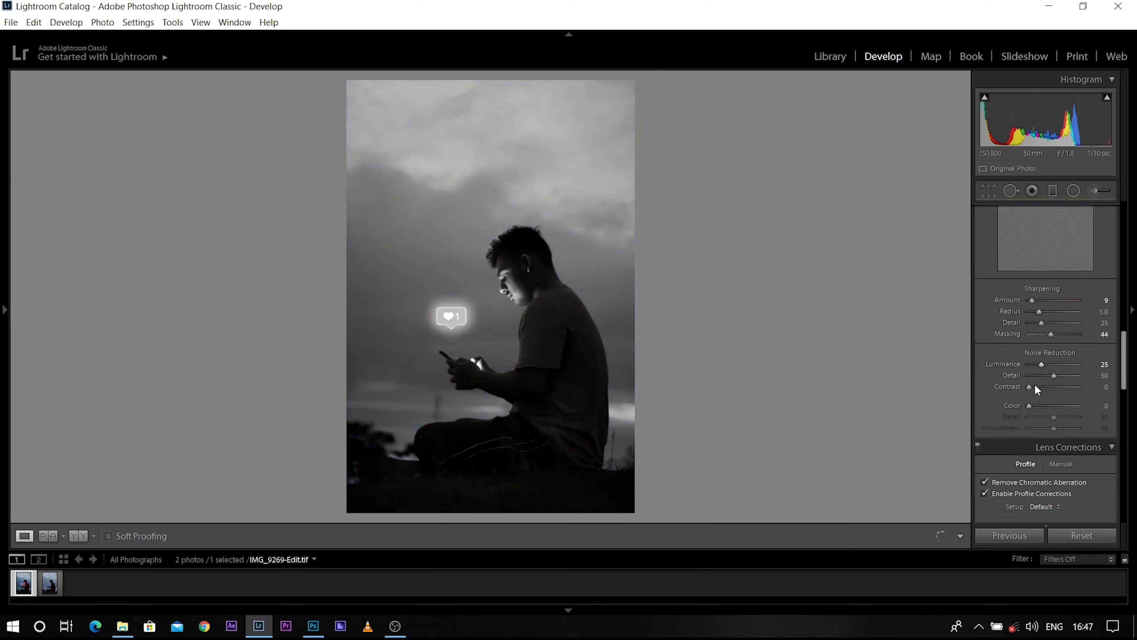
pyautogui.moveTo(1123, 358); pyautogui.dragTo(1134, 213)
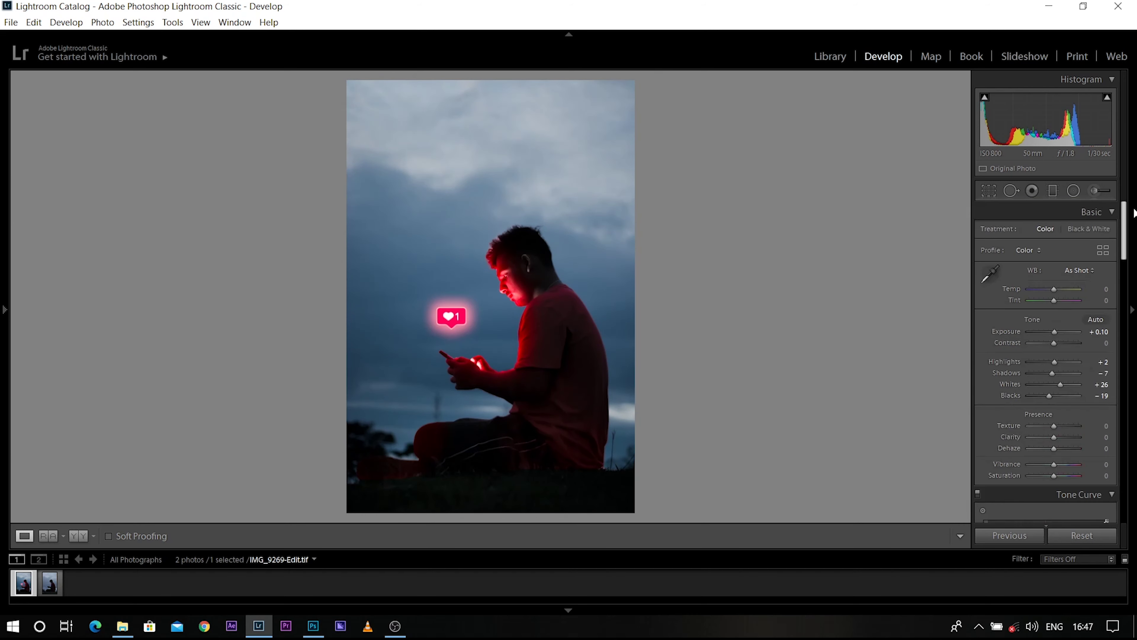
# Raise exposure to +0.30 and brush the head darker: exposure −1.65, saturation −41
pyautogui.moveTo(1054, 331); pyautogui.dragTo(1056, 332)
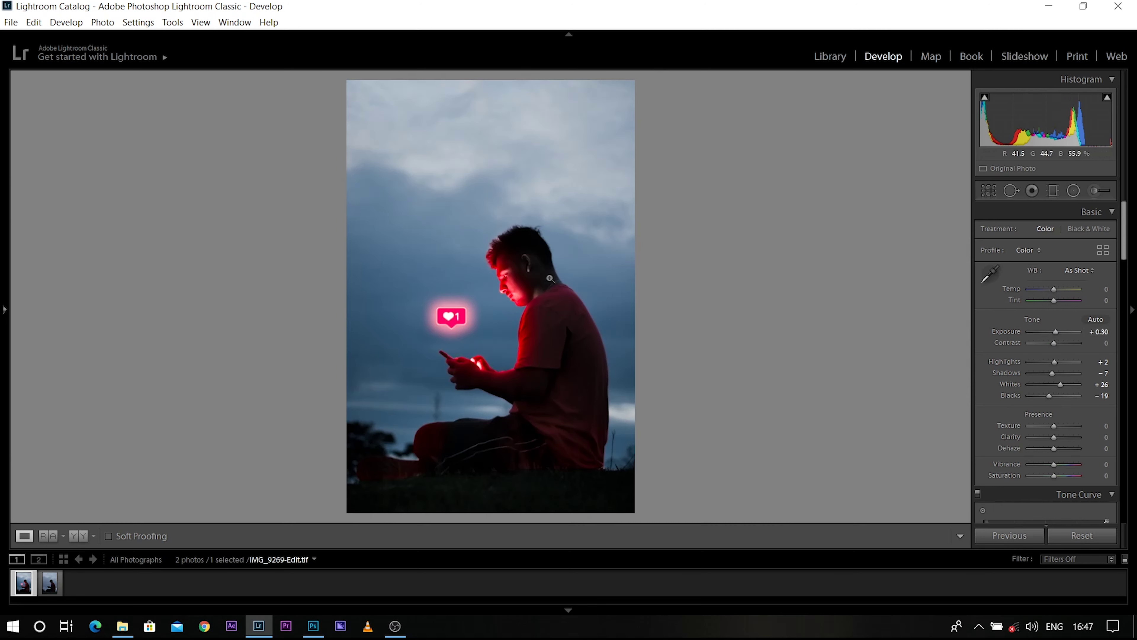
pyautogui.press('k')
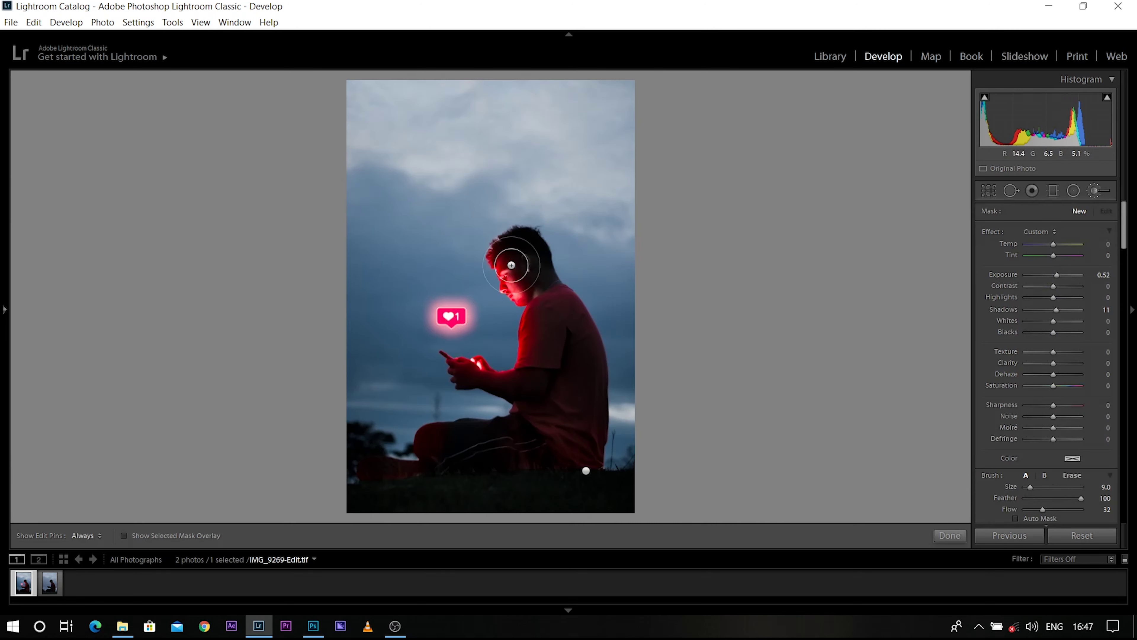
pyautogui.scroll(-4, 510, 260)
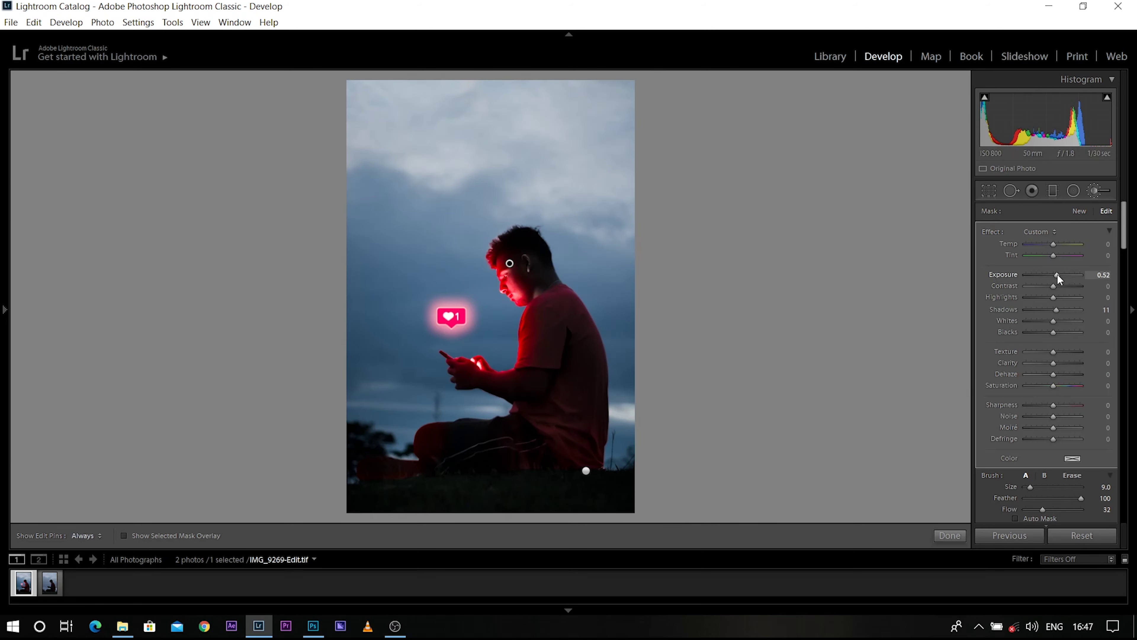
pyautogui.moveTo(1058, 275)
pyautogui.mouseDown()
pyautogui.moveTo(1045, 275)
pyautogui.moveTo(1065, 286)
pyautogui.moveTo(1041, 285)
pyautogui.mouseUp()
pyautogui.moveTo(1054, 385); pyautogui.dragTo(1039, 393)
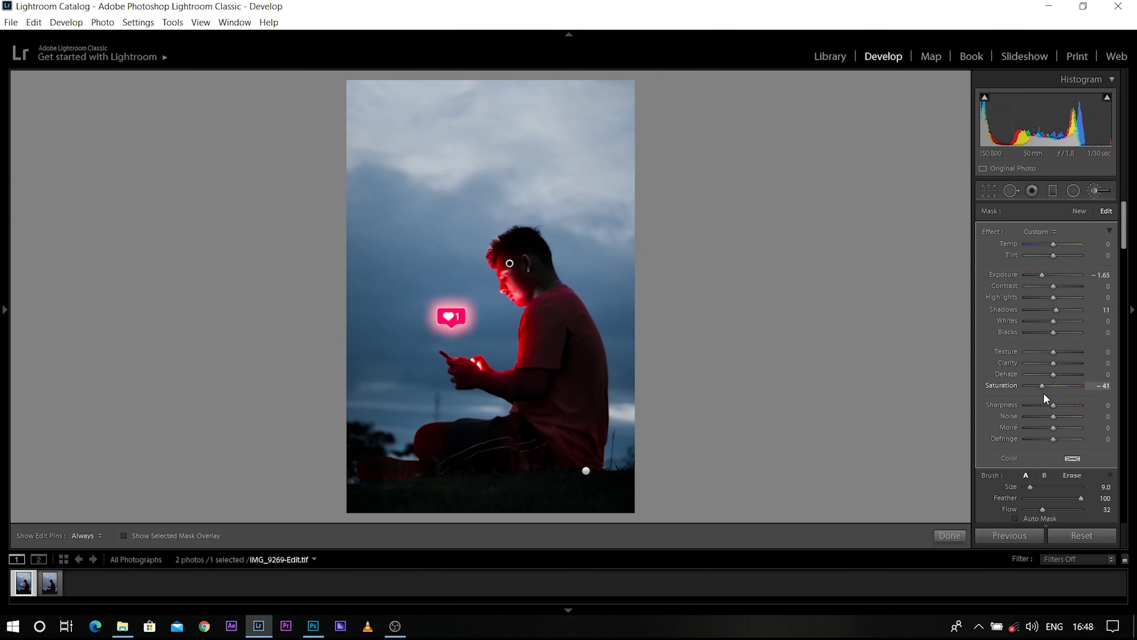